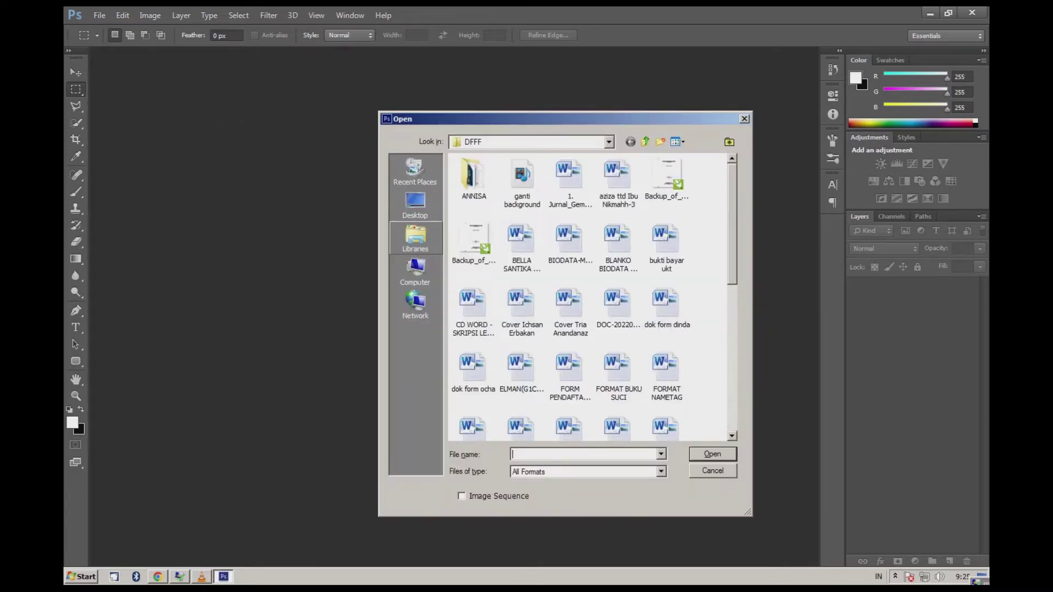
Step: Open the three portrait photos IMG-20220822-WA0006, WA0007 and WA0008 together from the DFFF folder
{"action": "left_click", "coordinate": [570, 301]}
{"action": "scroll", "coordinate": [570, 299], "scroll_direction": "down", "scroll_amount": 4}
{"action": "left_click", "coordinate": [570, 296]}
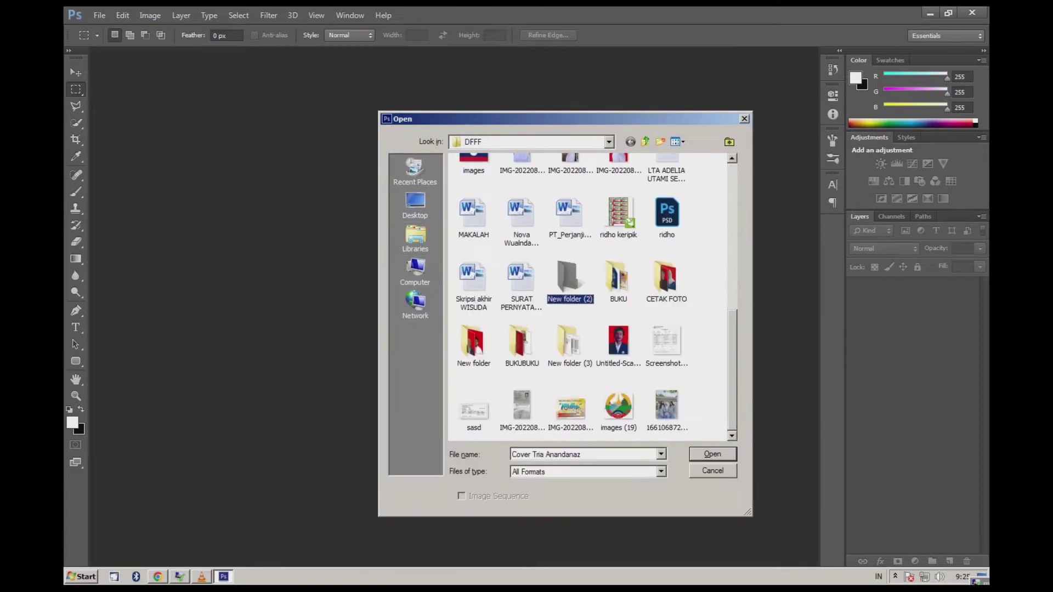
{"action": "scroll", "coordinate": [570, 296], "scroll_direction": "up", "scroll_amount": 1}
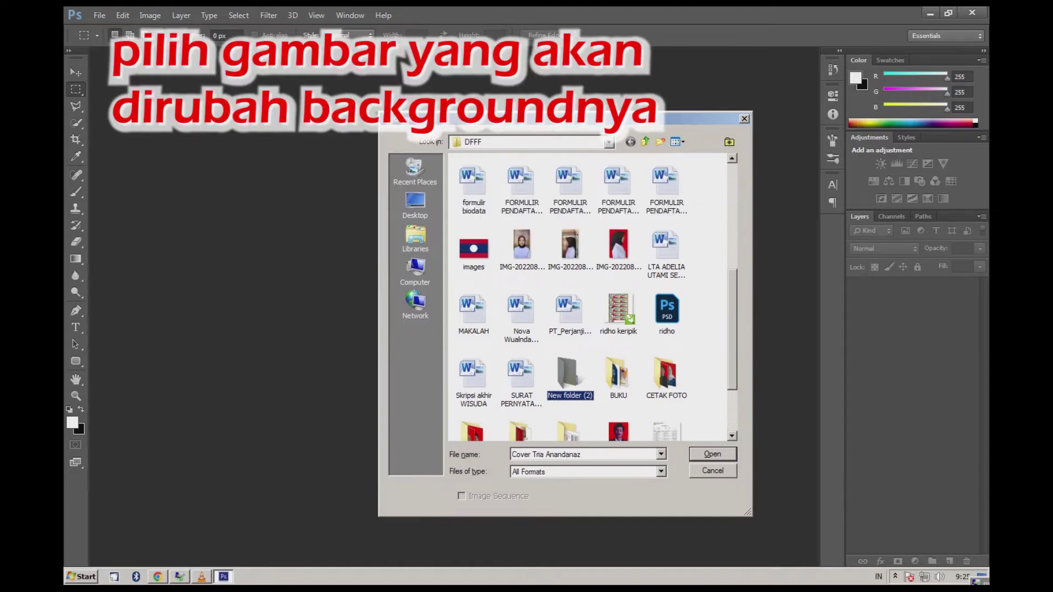
{"action": "left_click", "coordinate": [618, 245]}
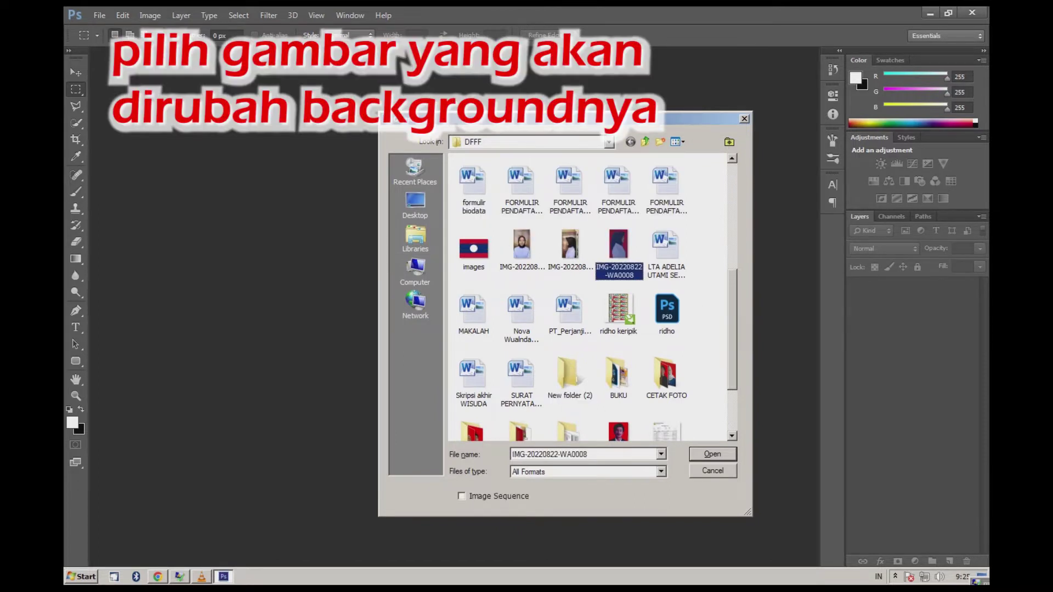
{"action": "left_click", "coordinate": [522, 245], "text": "shift"}
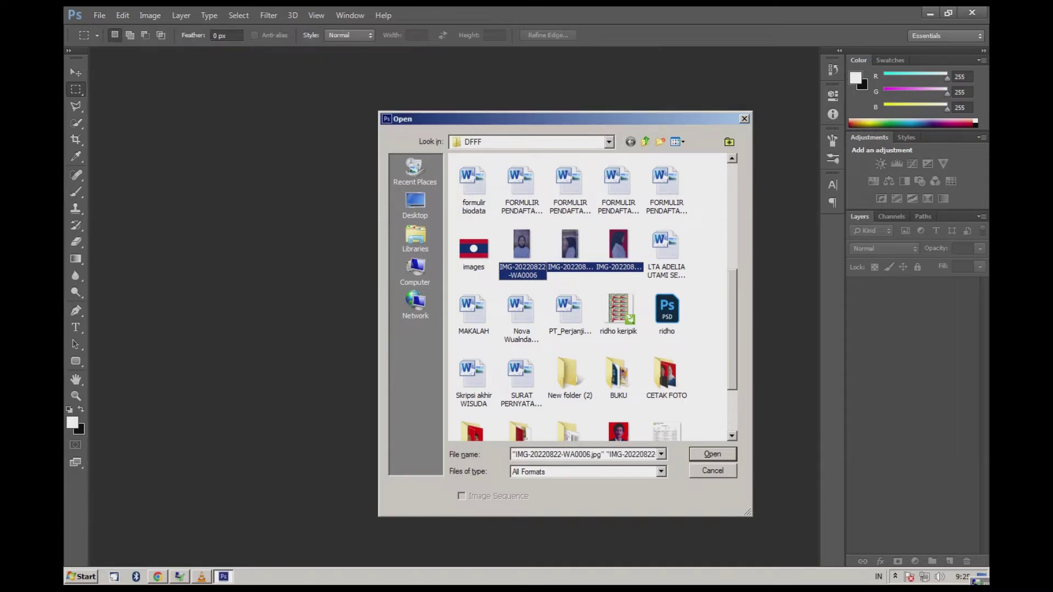
{"action": "key", "text": "Return"}
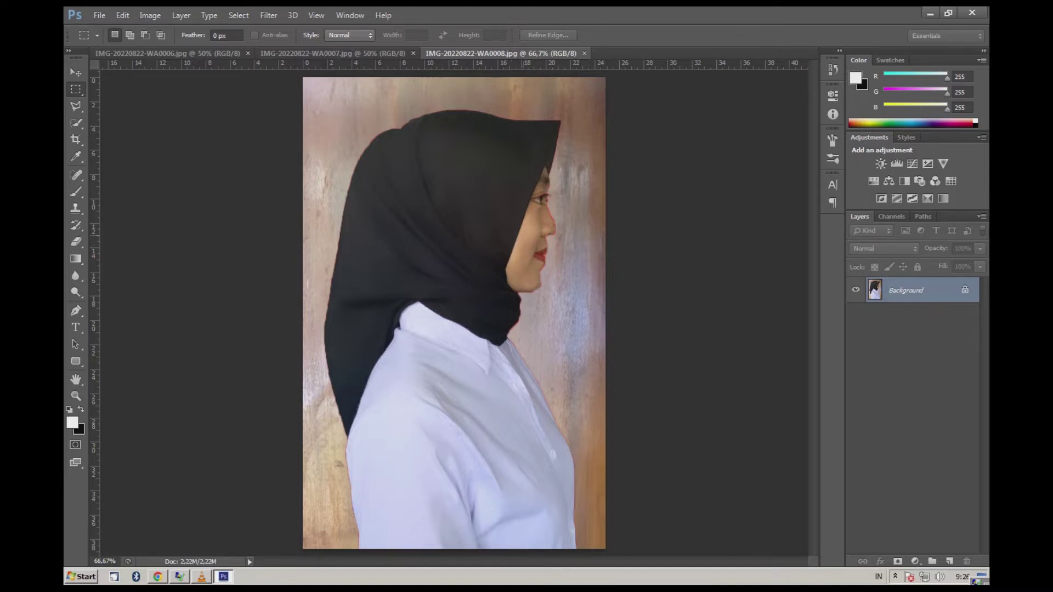
Step: Quick-select the wooden wall around the woman in IMG-20220822-WA0008 and copy the selection to a new layer
{"action": "key", "text": "ctrl+0"}
{"action": "key", "text": "w"}
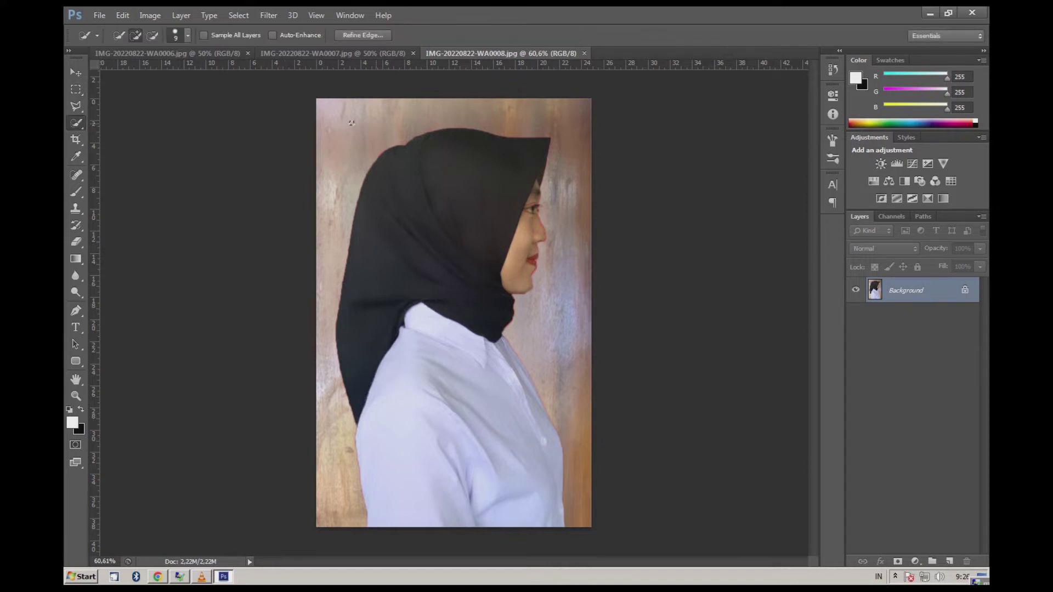
{"action": "mouse_move", "coordinate": [351, 123]}
{"action": "left_mouse_down"}
{"action": "mouse_move", "coordinate": [554, 117]}
{"action": "mouse_move", "coordinate": [568, 145]}
{"action": "mouse_move", "coordinate": [565, 375]}
{"action": "mouse_move", "coordinate": [576, 477]}
{"action": "left_mouse_up"}
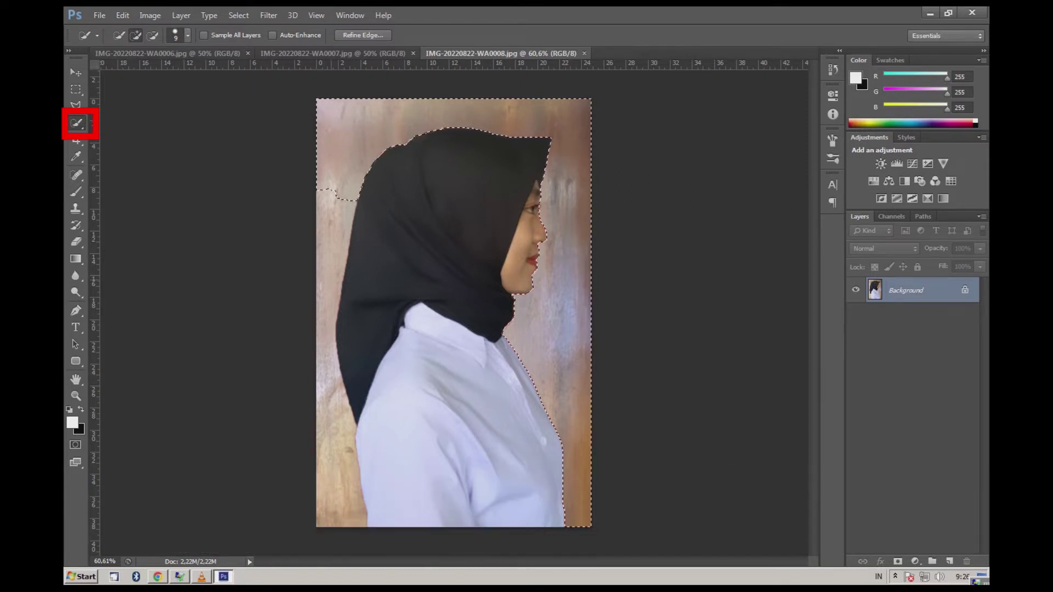
{"action": "left_click_drag", "start_coordinate": [330, 279], "coordinate": [335, 463]}
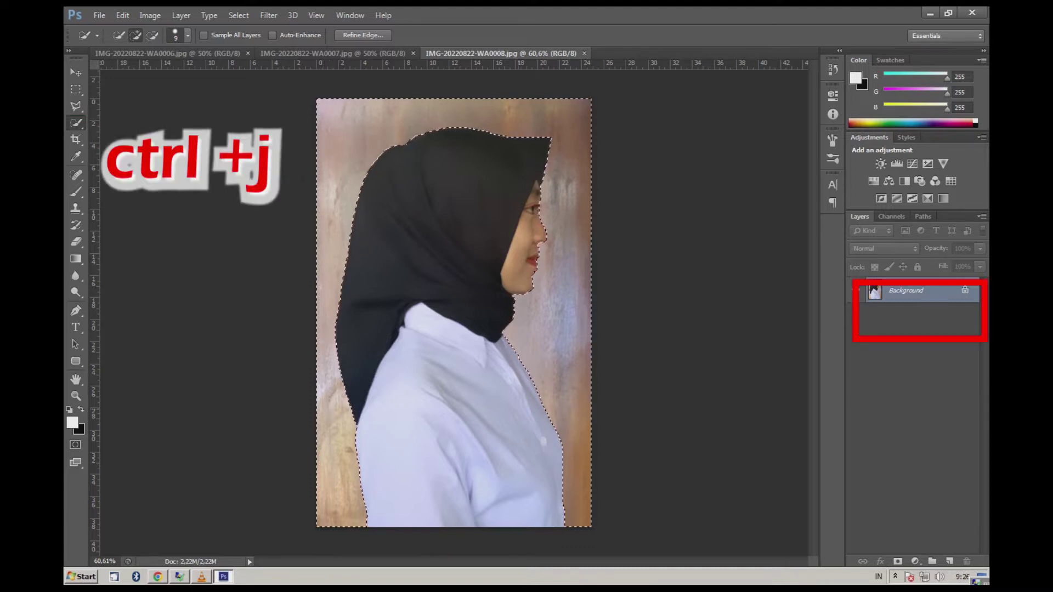
{"action": "key", "text": "ctrl+j"}
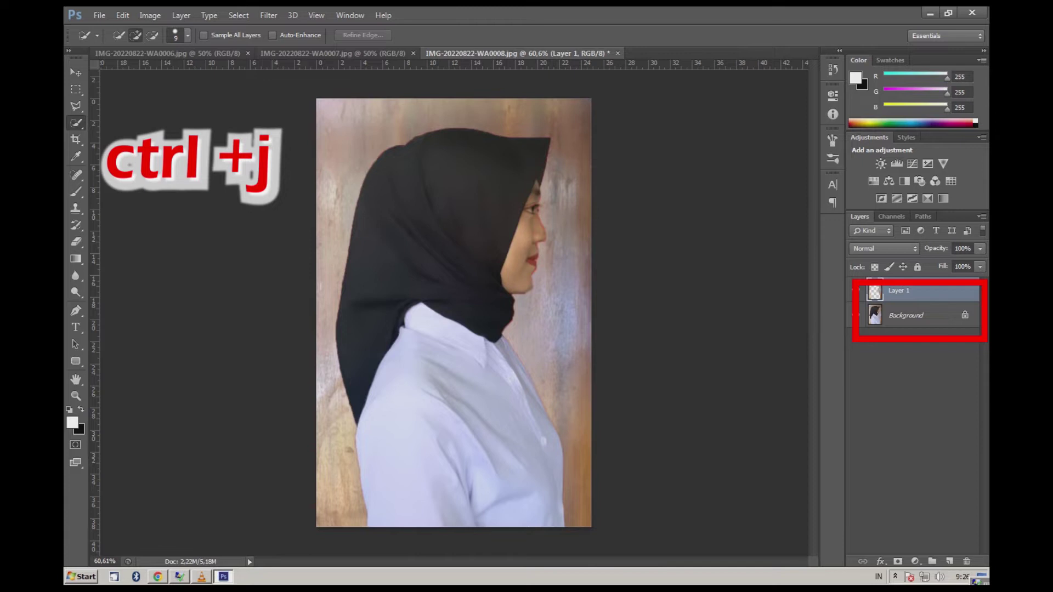
Step: Apply a red Color Overlay at 100% opacity to the copied wall on Layer 1
{"action": "double_click", "coordinate": [933, 291]}
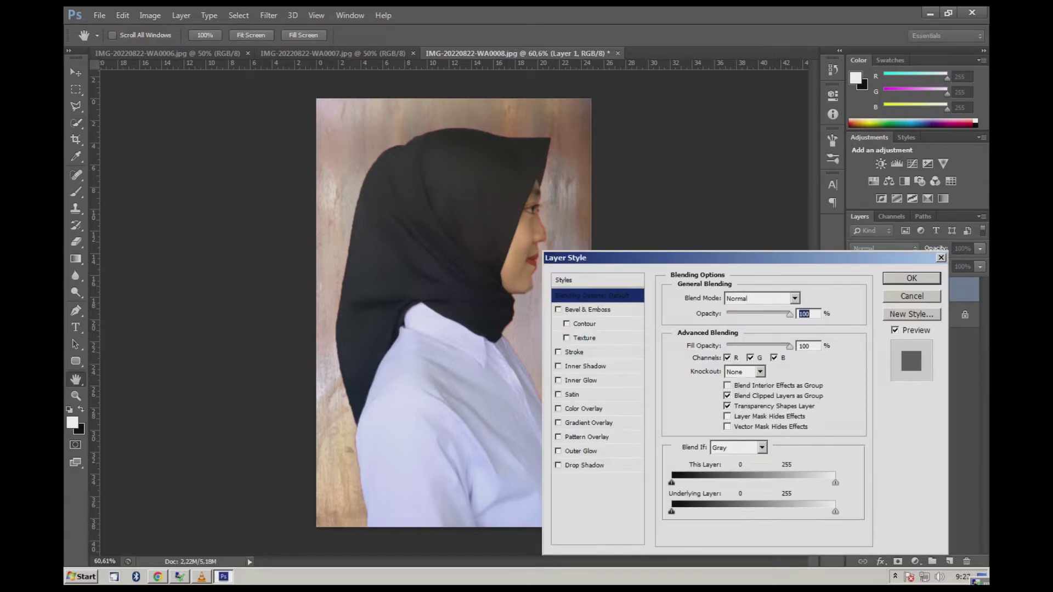
{"action": "left_click", "coordinate": [583, 409]}
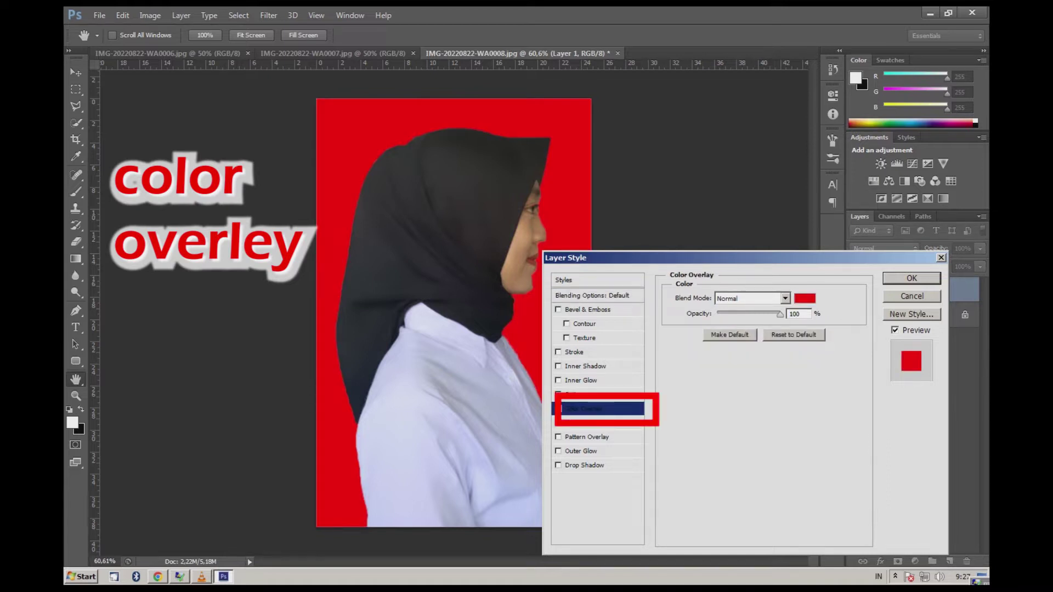
{"action": "key", "text": "Return"}
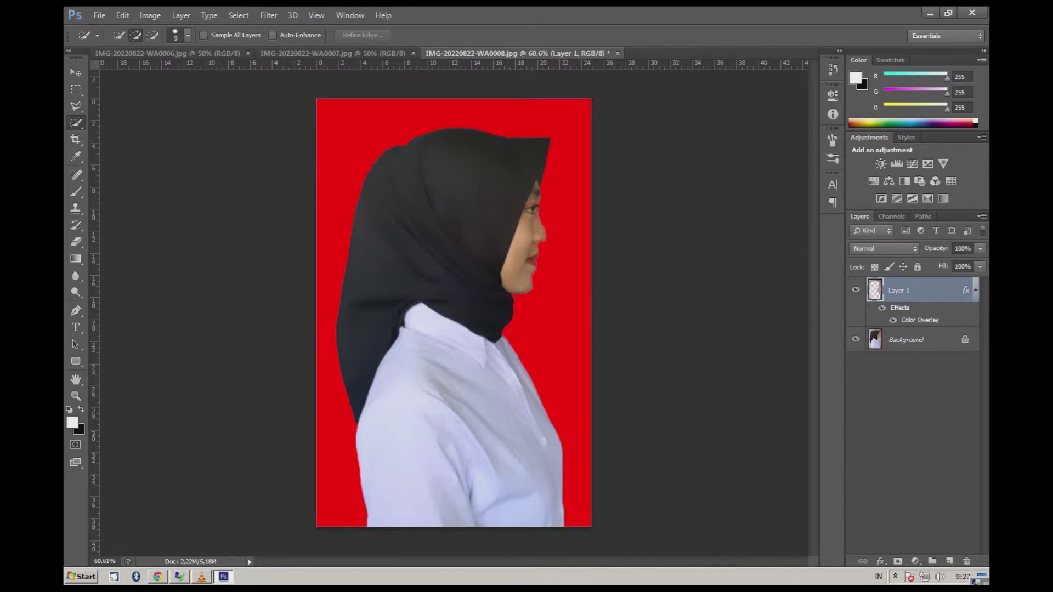
Step: Merge Layer 1 and the Background layer into one
{"action": "left_click", "coordinate": [913, 339]}
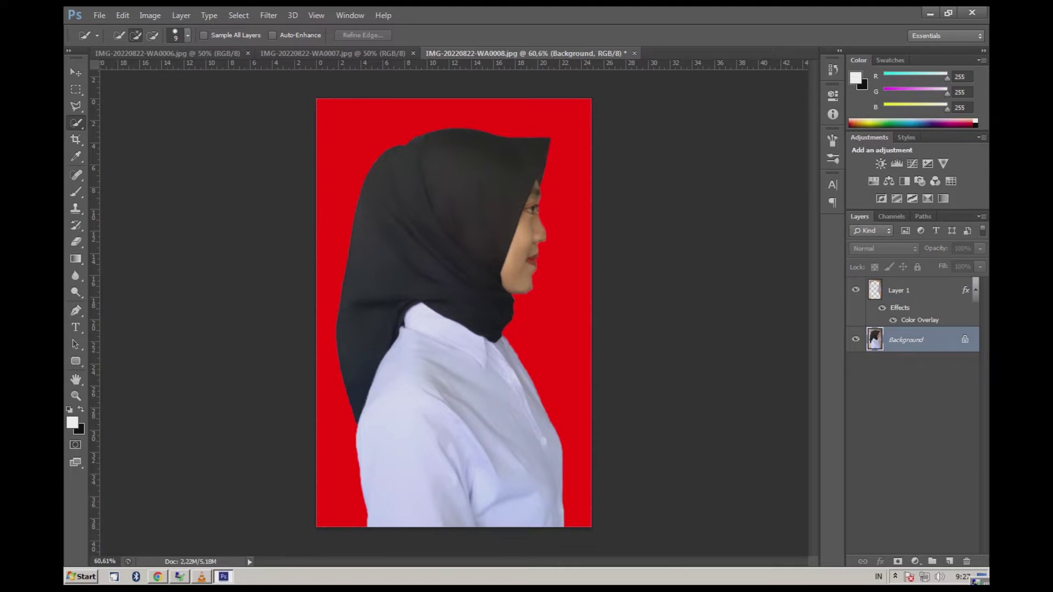
{"action": "left_click", "coordinate": [913, 290], "text": "shift"}
{"action": "right_click", "coordinate": [904, 290]}
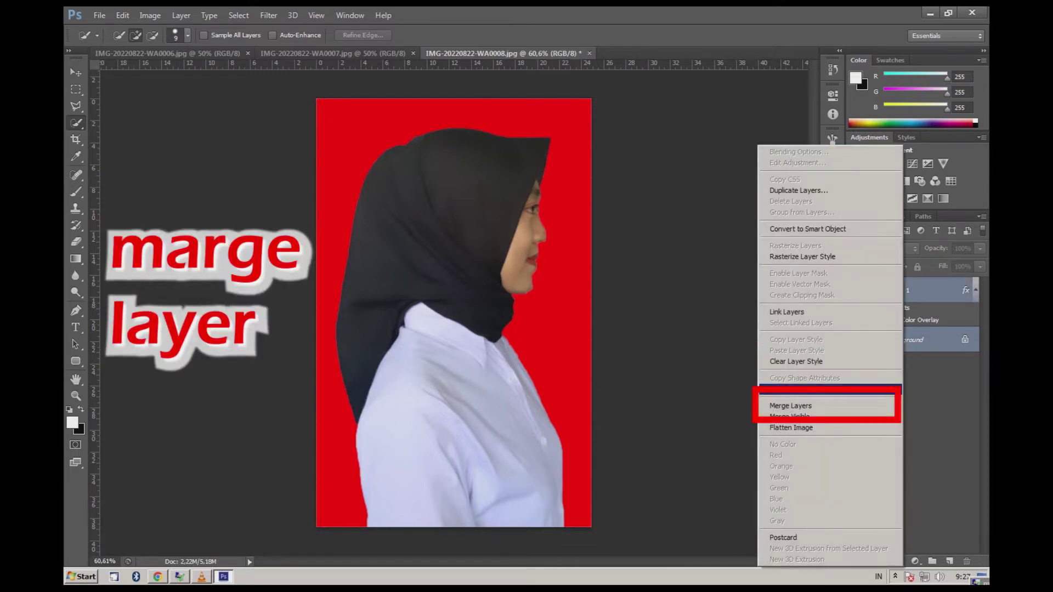
{"action": "left_click", "coordinate": [790, 405]}
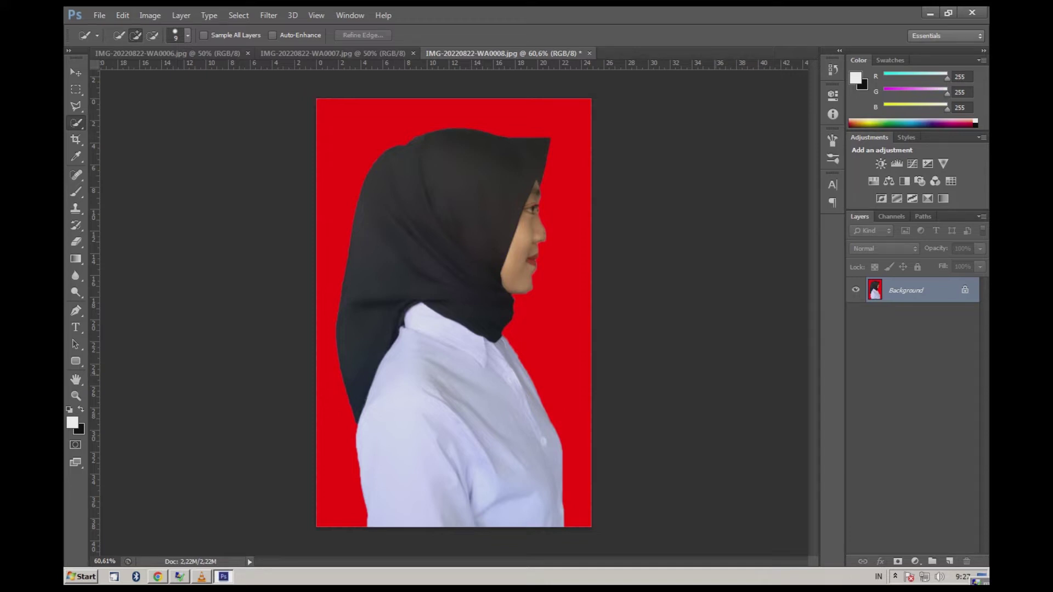
Step: Save the red-background photo IMG-20220822-WA0008.jpg and close it
{"action": "key", "text": "ctrl+s"}
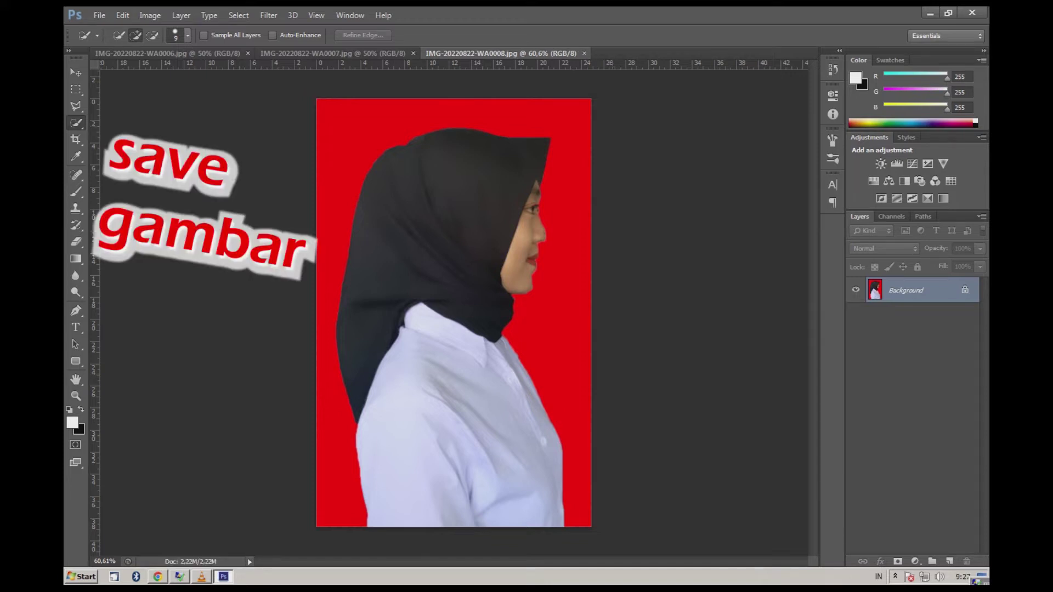
{"action": "key", "text": "ctrl+w"}
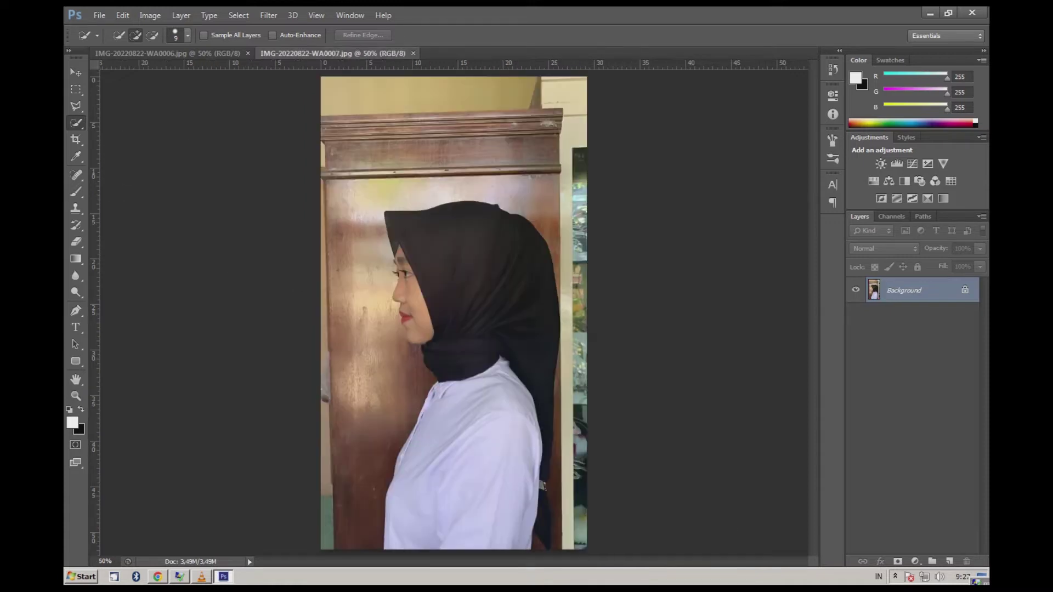
Step: Crop IMG-20220822-WA0007 closer around the woman to about 42 cm high, cutting off the cabinet top and trimming both sides
{"action": "key", "text": "c"}
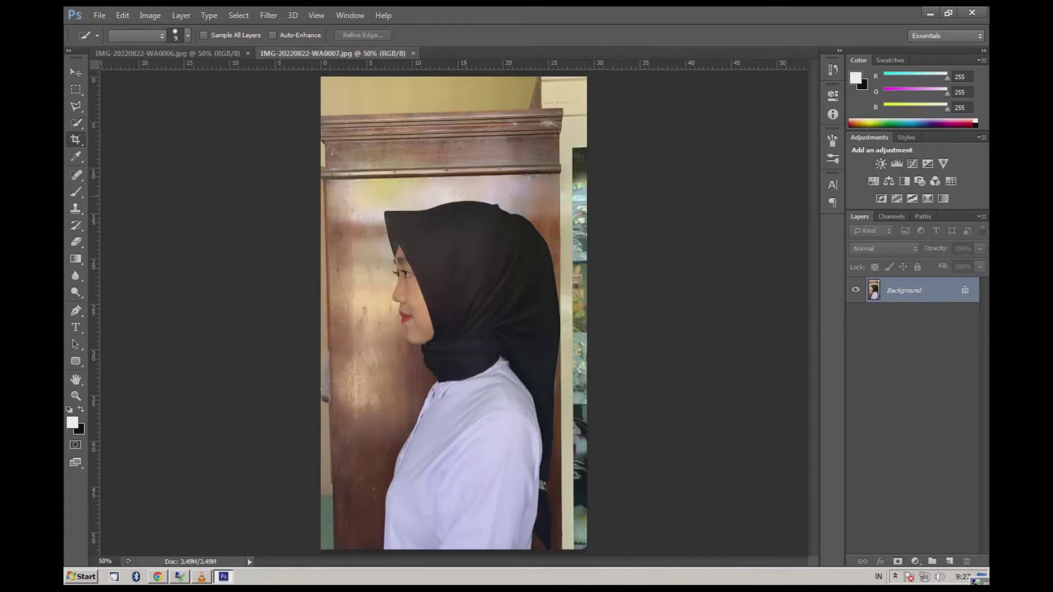
{"action": "left_click_drag", "start_coordinate": [352, 175], "coordinate": [479, 444]}
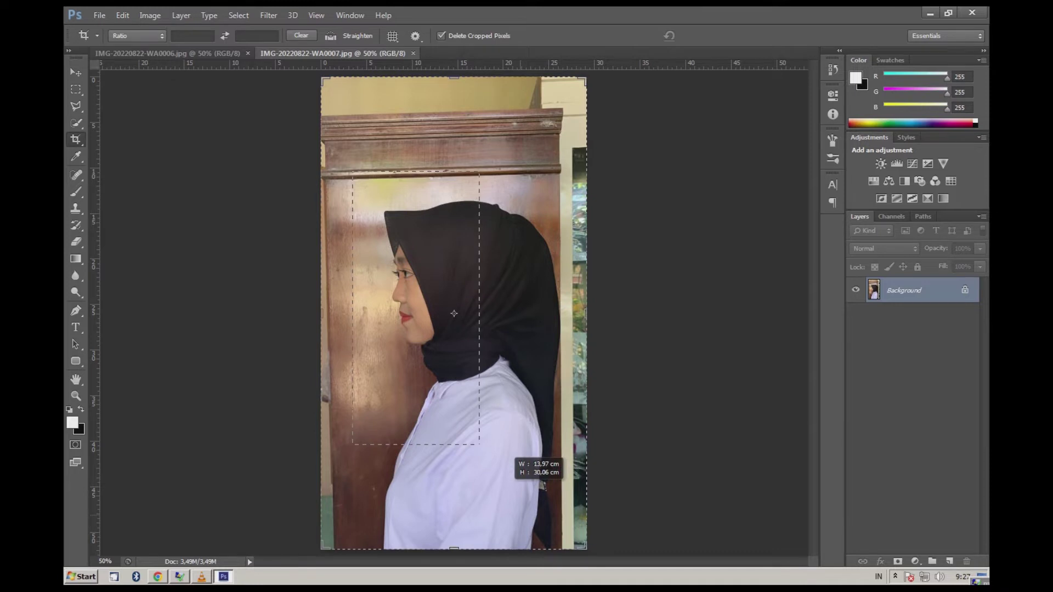
{"action": "left_click_drag", "start_coordinate": [514, 504], "coordinate": [613, 551]}
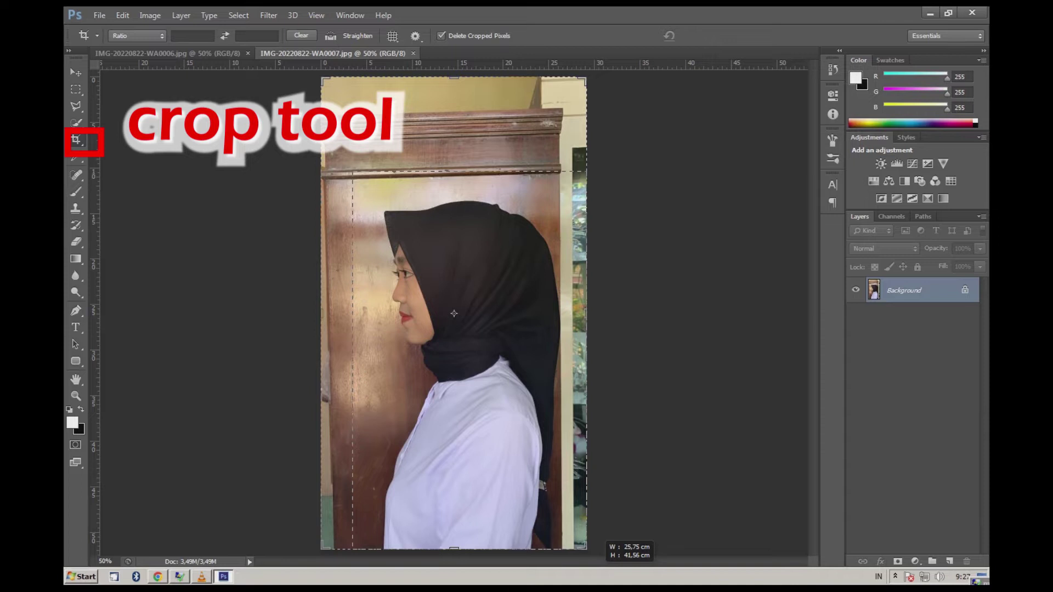
{"action": "left_click", "coordinate": [454, 313]}
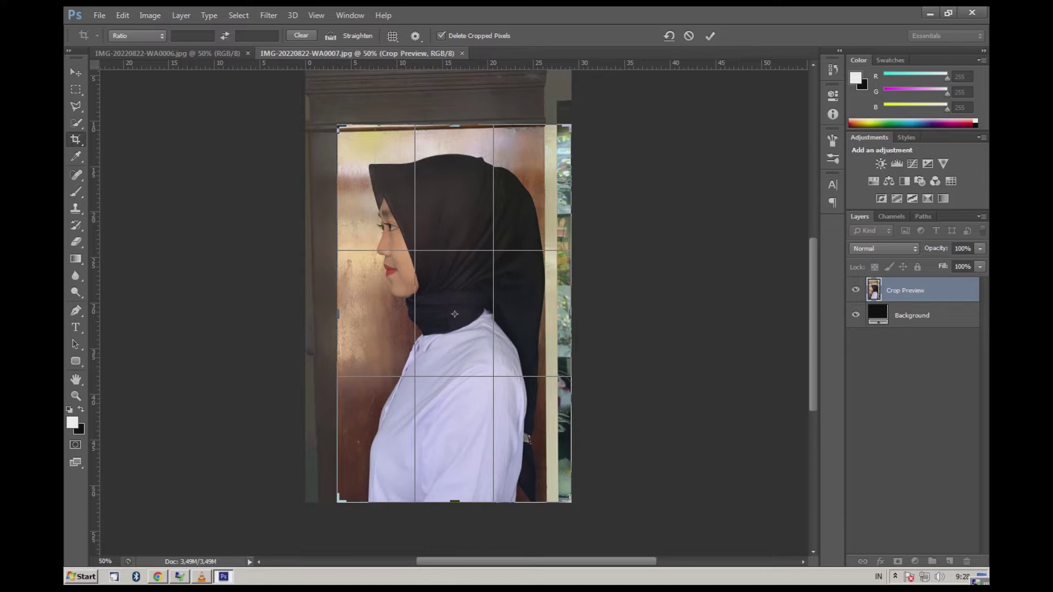
{"action": "left_click_drag", "start_coordinate": [571, 314], "coordinate": [566, 314]}
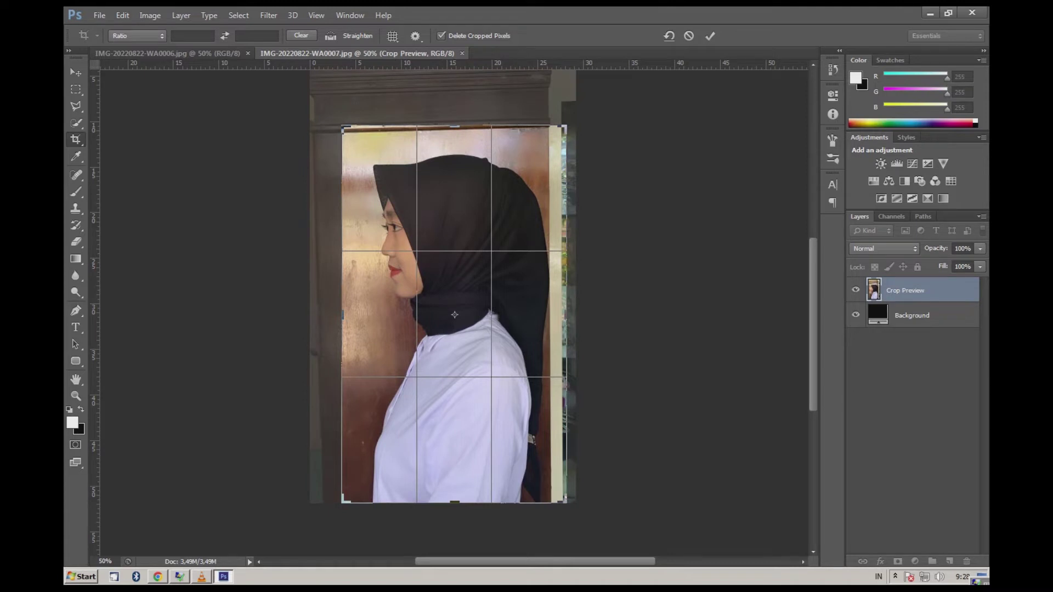
{"action": "key", "text": "Return"}
Step: Quick-select the background around the woman, covering the wood above and in front of her and the strip behind her
{"action": "key", "text": "w"}
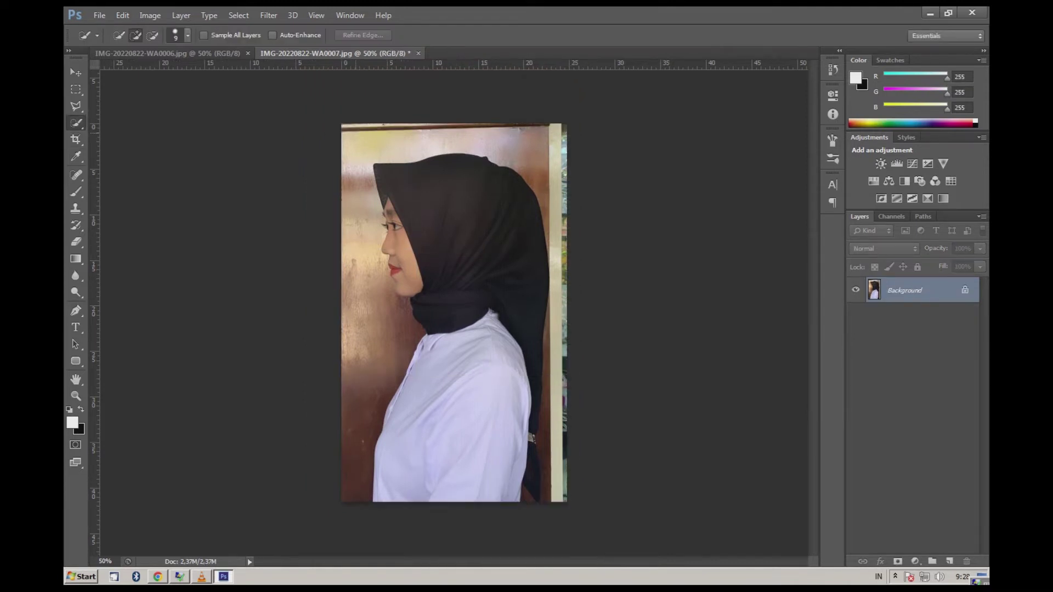
{"action": "left_click_drag", "start_coordinate": [369, 134], "coordinate": [499, 137]}
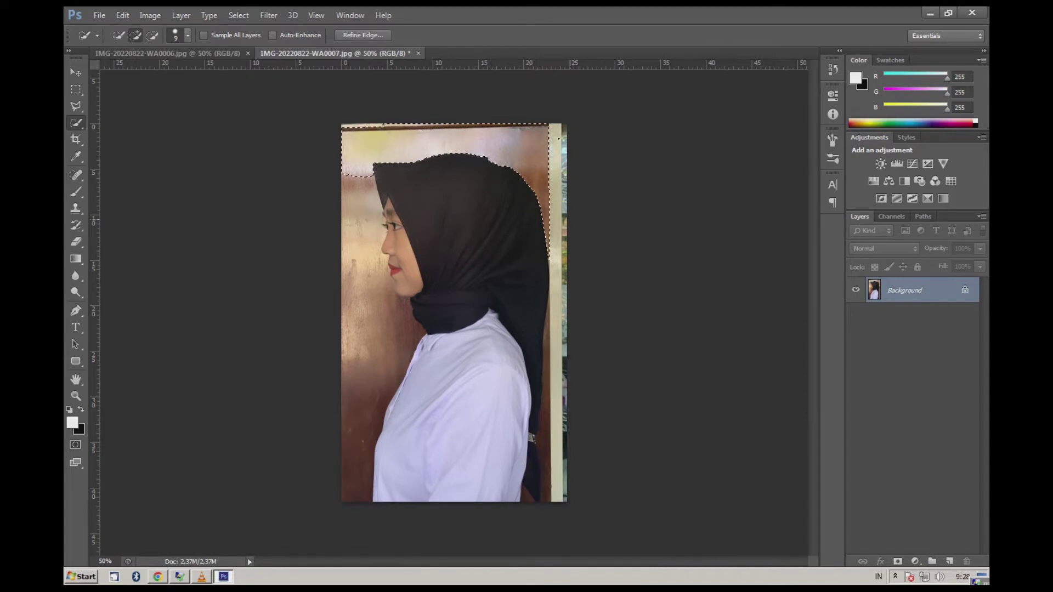
{"action": "left_click_drag", "start_coordinate": [559, 140], "coordinate": [562, 134]}
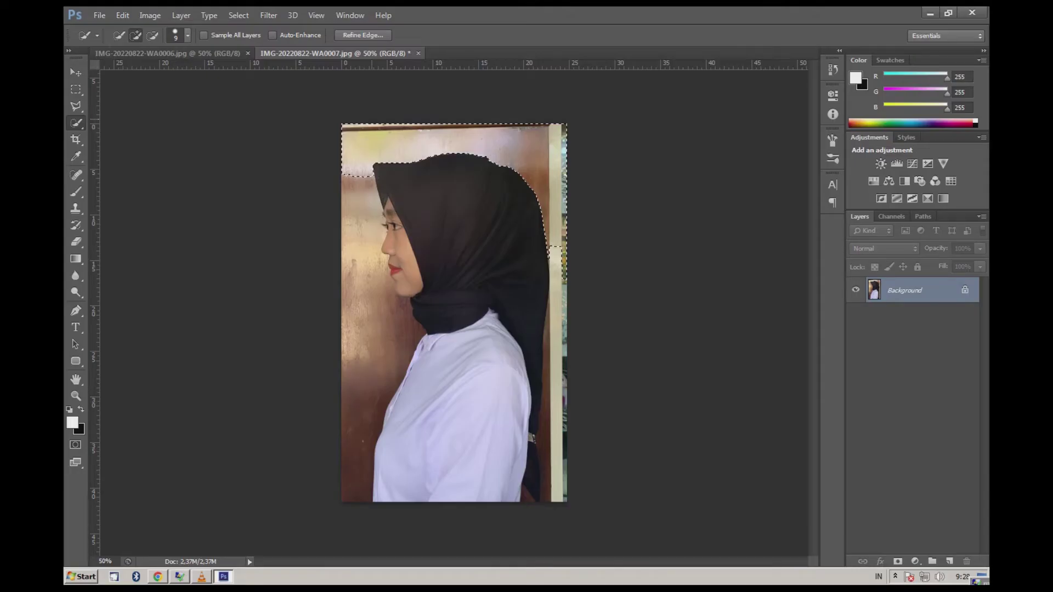
{"action": "left_click_drag", "start_coordinate": [350, 235], "coordinate": [358, 272]}
{"action": "mouse_move", "coordinate": [356, 296]}
{"action": "left_mouse_down"}
{"action": "mouse_move", "coordinate": [369, 315]}
{"action": "mouse_move", "coordinate": [349, 438]}
{"action": "left_mouse_up"}
{"action": "left_click_drag", "start_coordinate": [555, 247], "coordinate": [552, 483]}
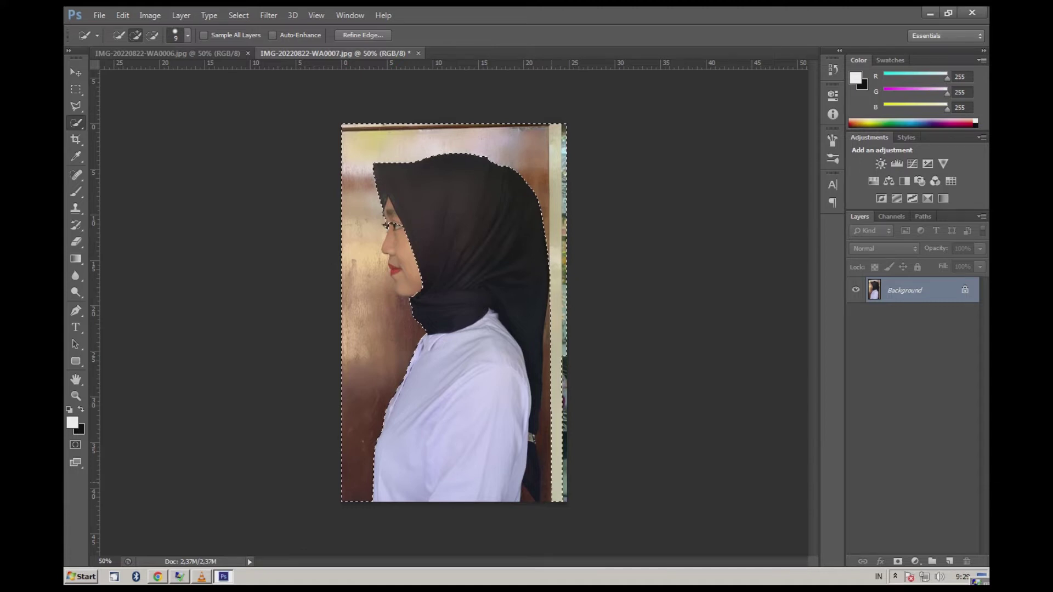
{"action": "left_click_drag", "start_coordinate": [547, 483], "coordinate": [545, 427]}
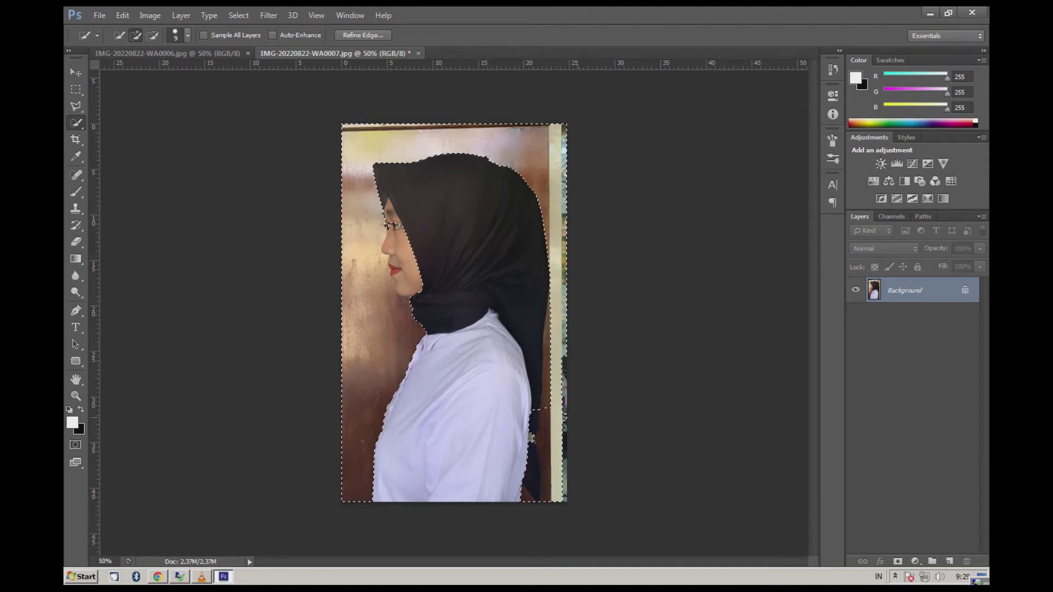
Step: Refine the selection edge along the hanging end of the headscarf and subtract the woman's face from the selection
{"action": "scroll", "coordinate": [578, 417], "scroll_direction": "up", "scroll_amount": 1}
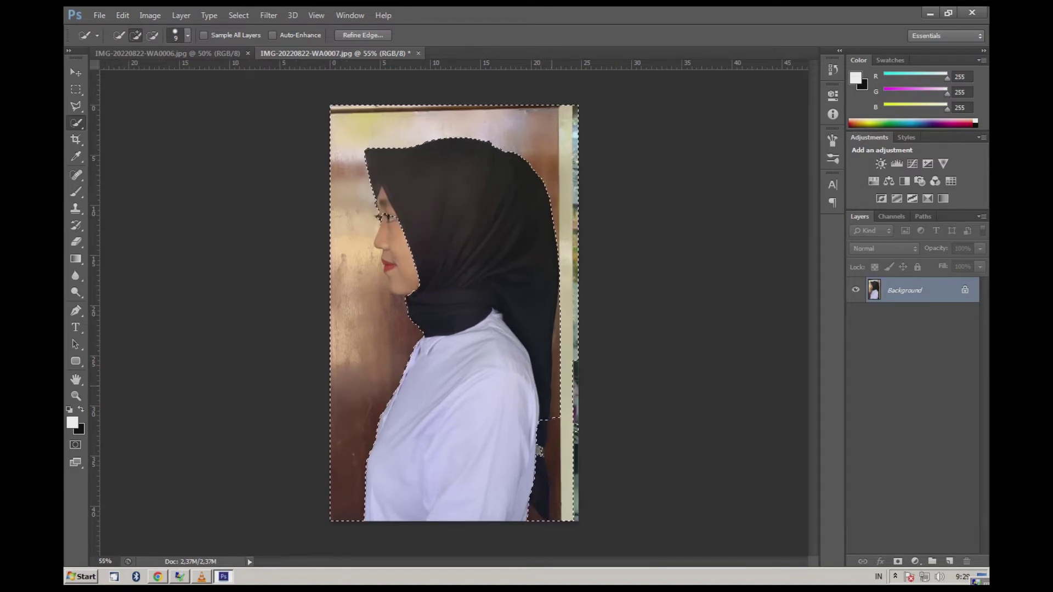
{"action": "key", "text": "alt"}
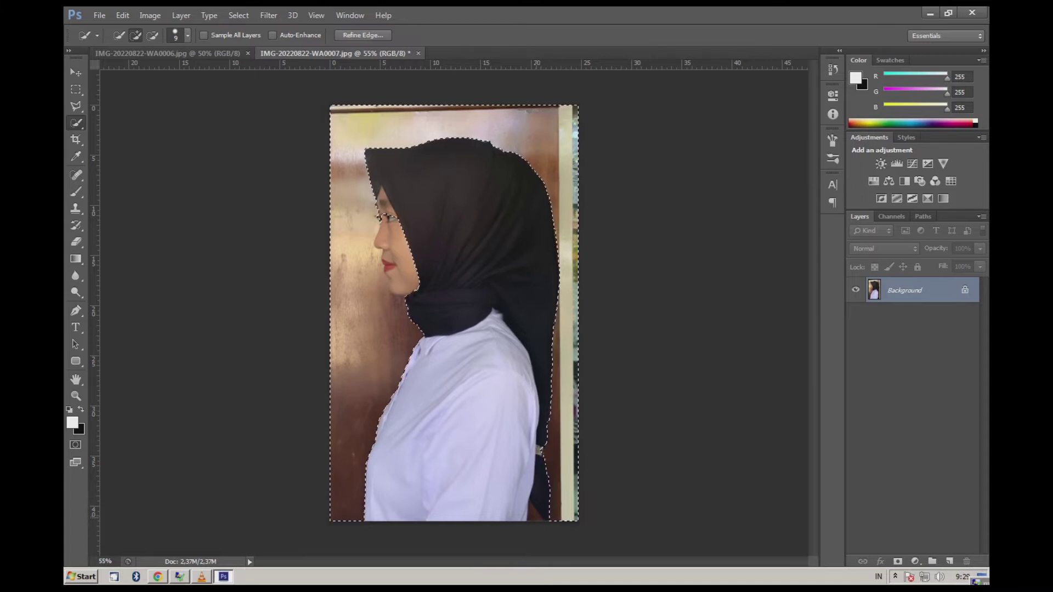
{"action": "key", "text": "alt"}
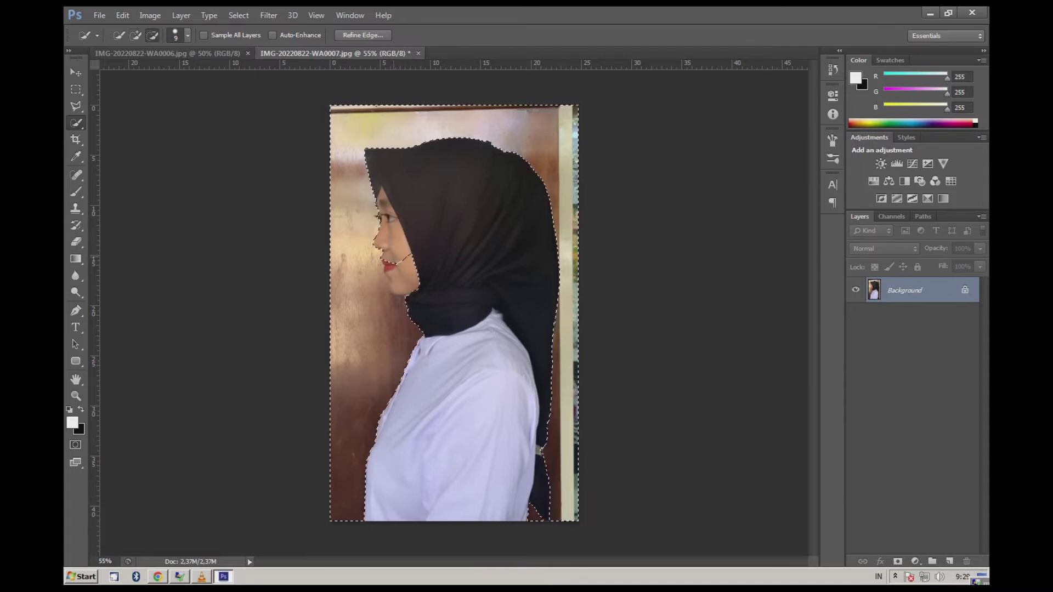
{"action": "key", "text": "alt+shift"}
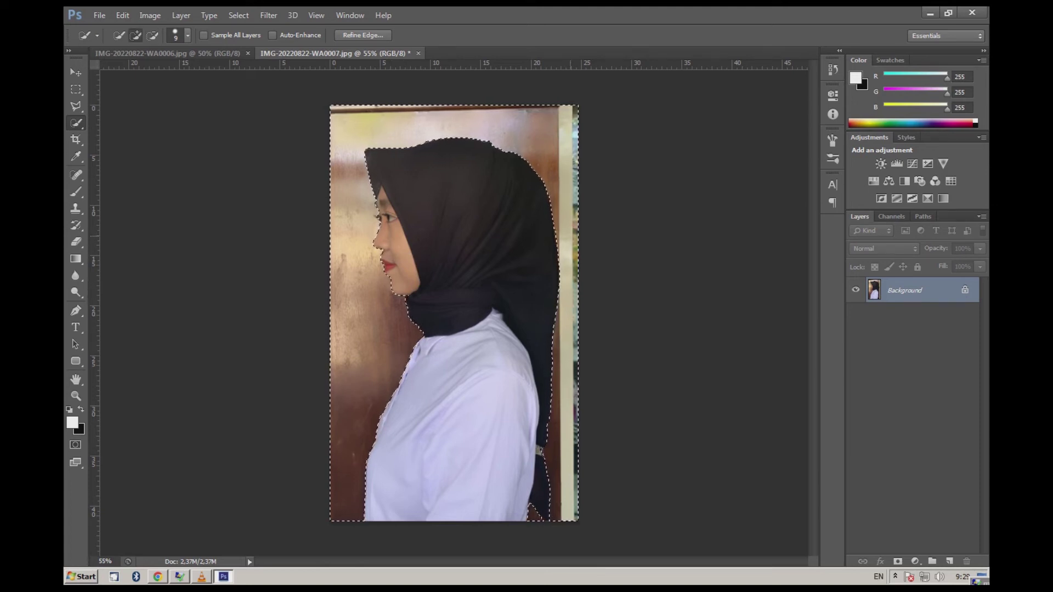
Step: Duplicate the Background layer as "Background copy" and delete the selected backdrop from the copy
{"action": "right_click", "coordinate": [882, 289]}
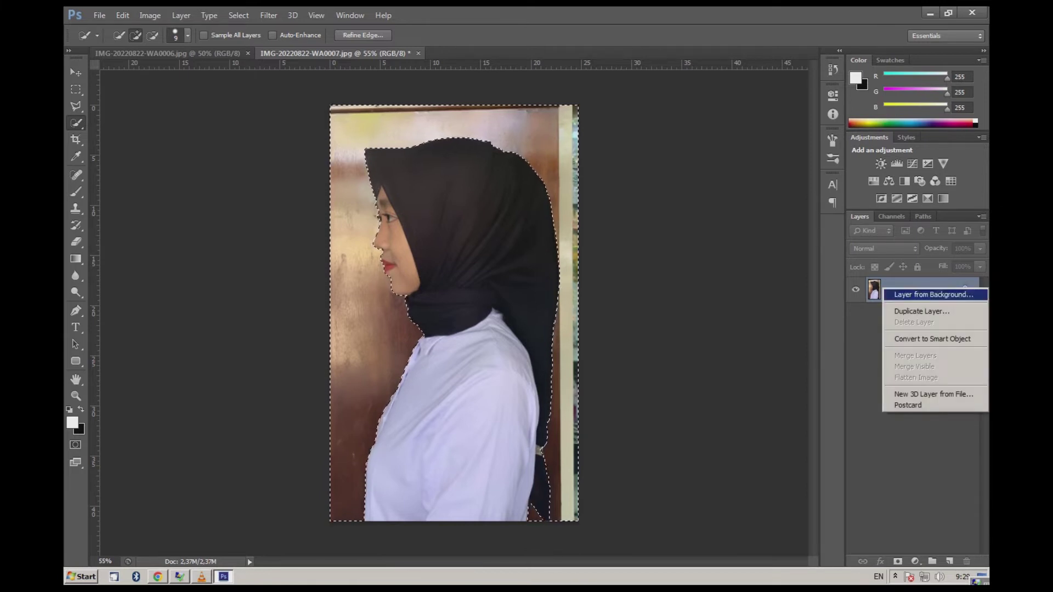
{"action": "left_click", "coordinate": [921, 311]}
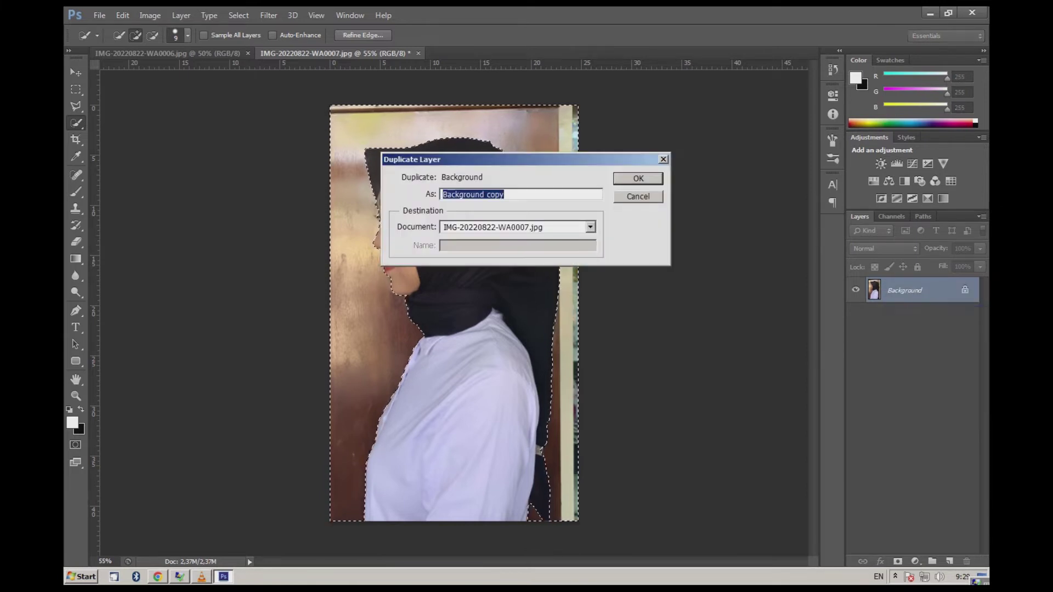
{"action": "key", "text": "Return"}
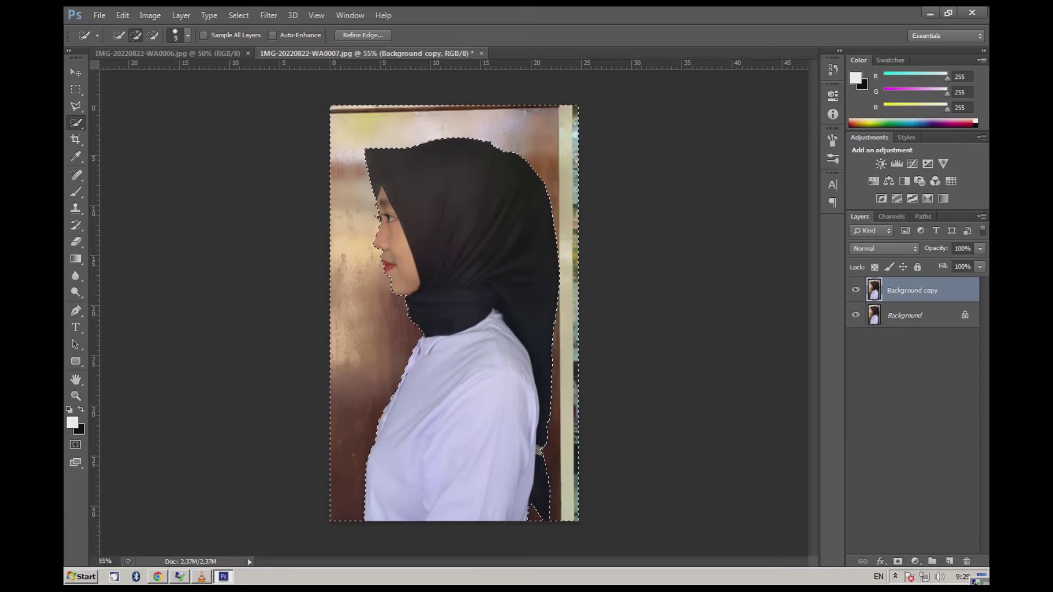
{"action": "key", "text": "Delete"}
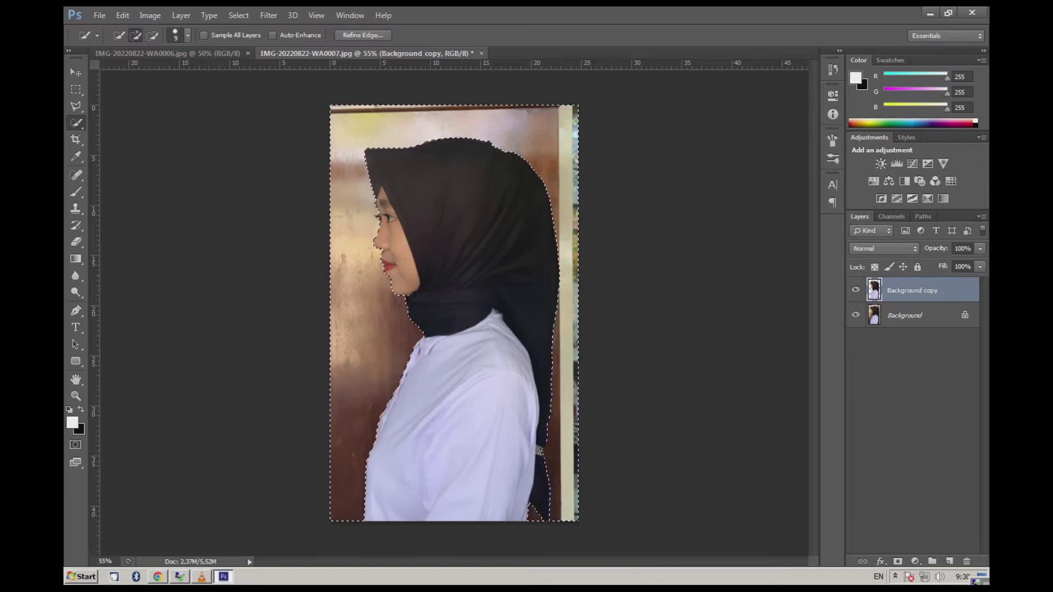
Step: Hide the Background copy layer and copy the selected backdrop from the Background layer onto a new layer
{"action": "left_click", "coordinate": [856, 290]}
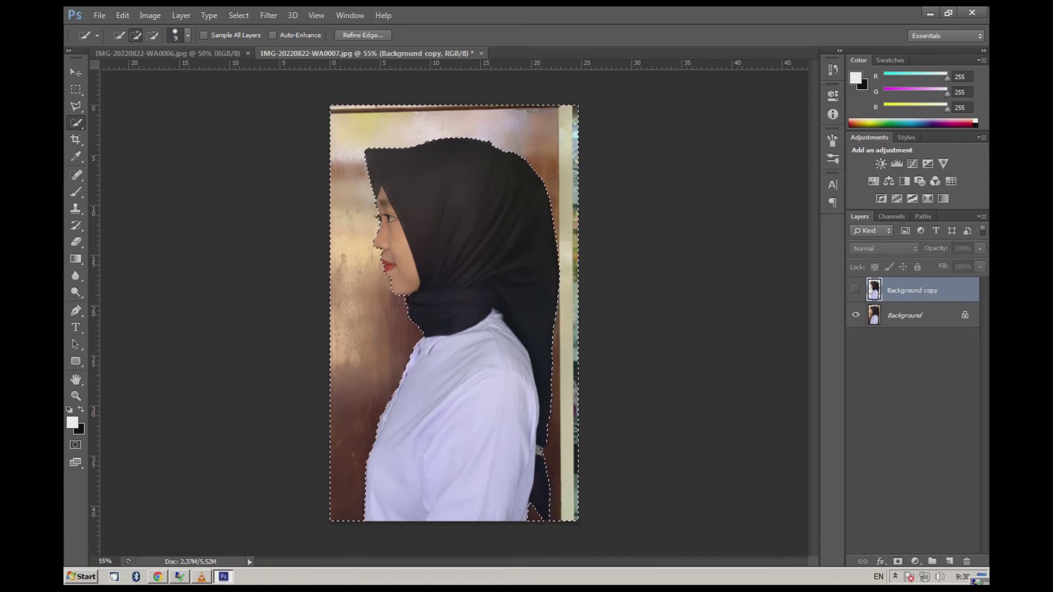
{"action": "left_click", "coordinate": [911, 315]}
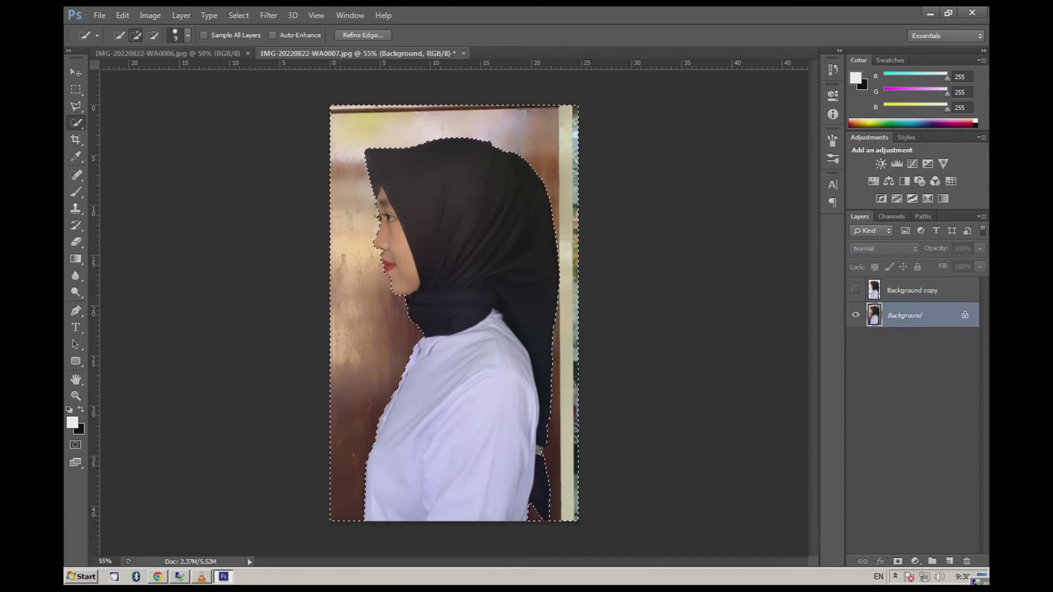
{"action": "key", "text": "ctrl+j"}
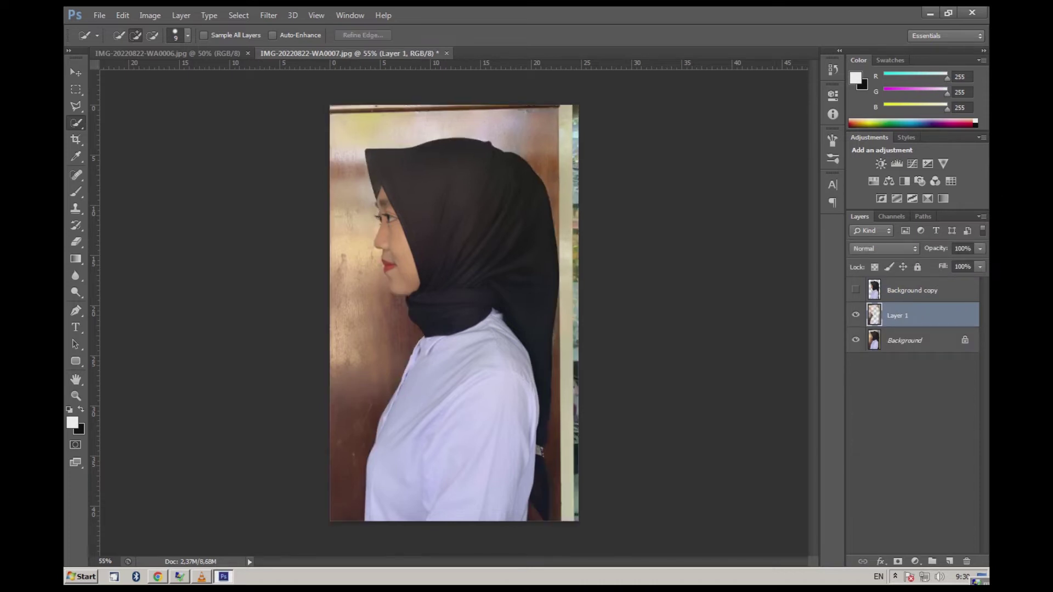
Step: Apply a red Color Overlay layer style to the copied backdrop layer
{"action": "double_click", "coordinate": [935, 315]}
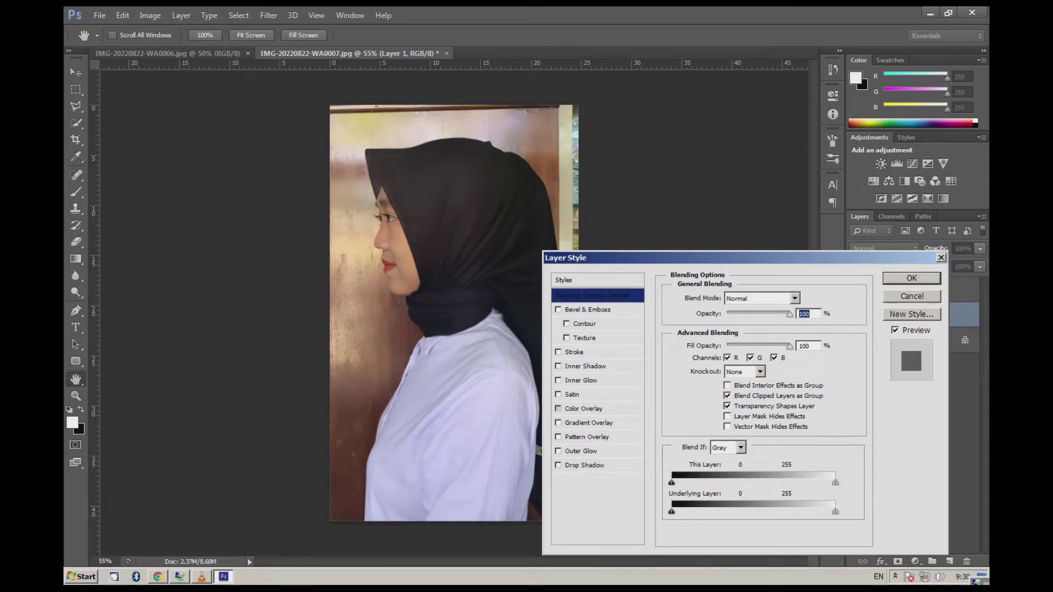
{"action": "left_click", "coordinate": [583, 408]}
{"action": "key", "text": "Return"}
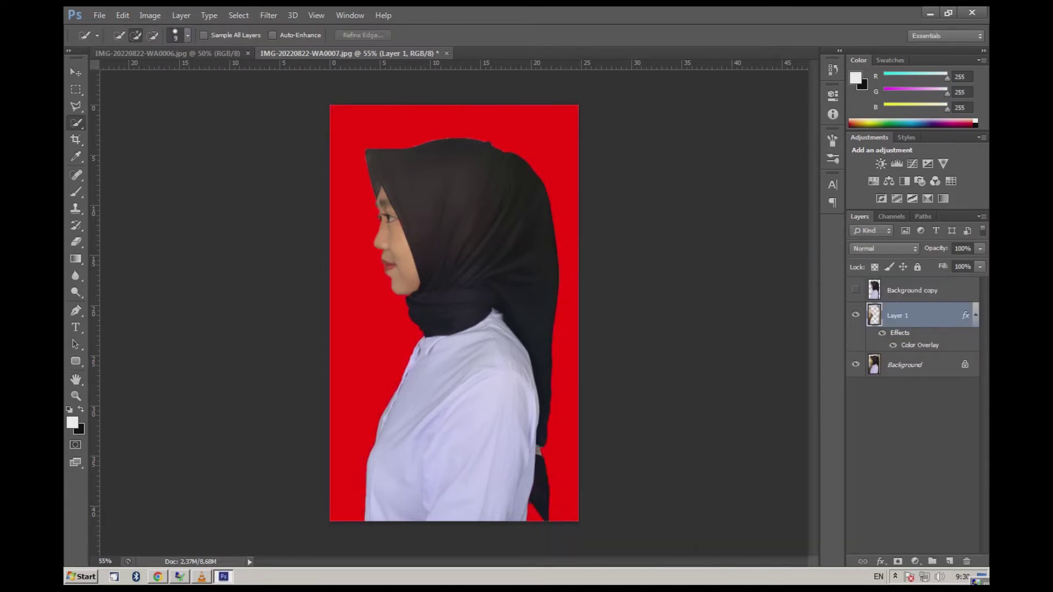
Step: Merge the Background copy, Layer 1 and Background layers into one layer
{"action": "left_click", "coordinate": [921, 365], "text": "ctrl"}
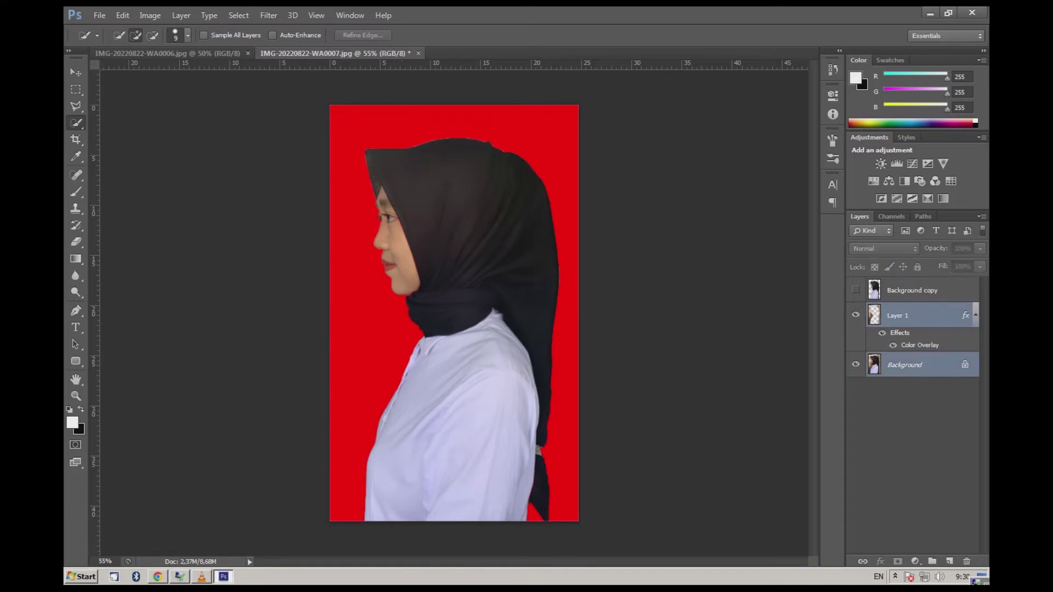
{"action": "left_click", "coordinate": [921, 290], "text": "ctrl"}
{"action": "right_click", "coordinate": [907, 291]}
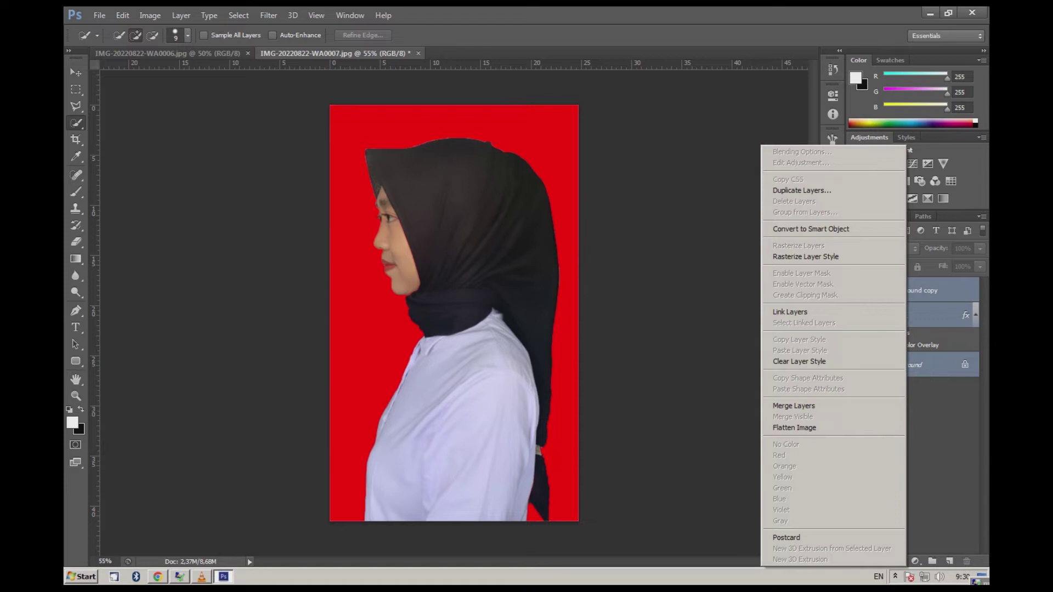
{"action": "left_click", "coordinate": [793, 405]}
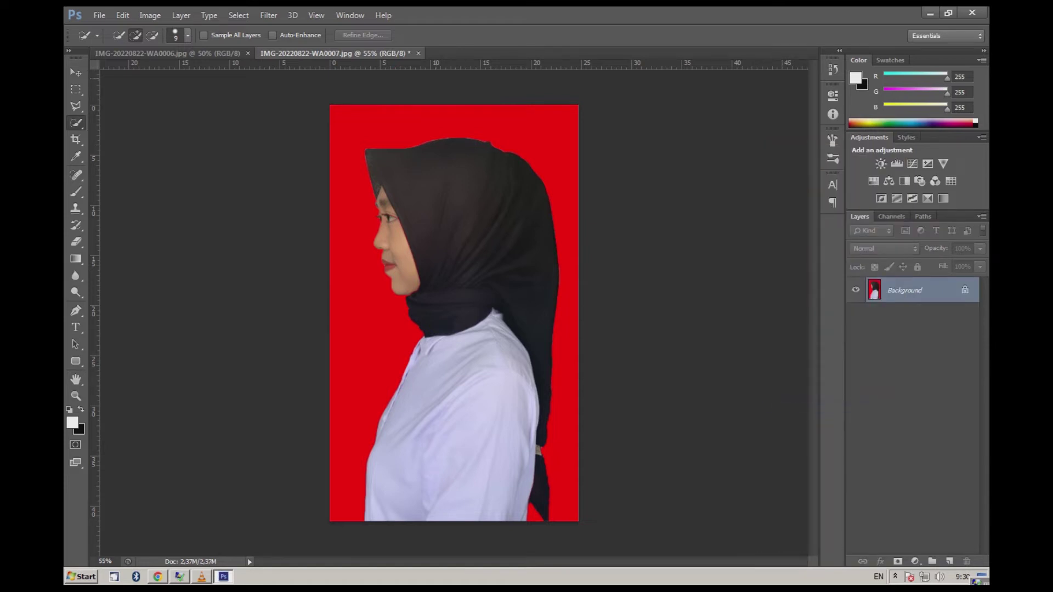
Step: Close IMG-20220822-WA0007.jpg and save its changes with the offered JPEG options
{"action": "left_click", "coordinate": [418, 53]}
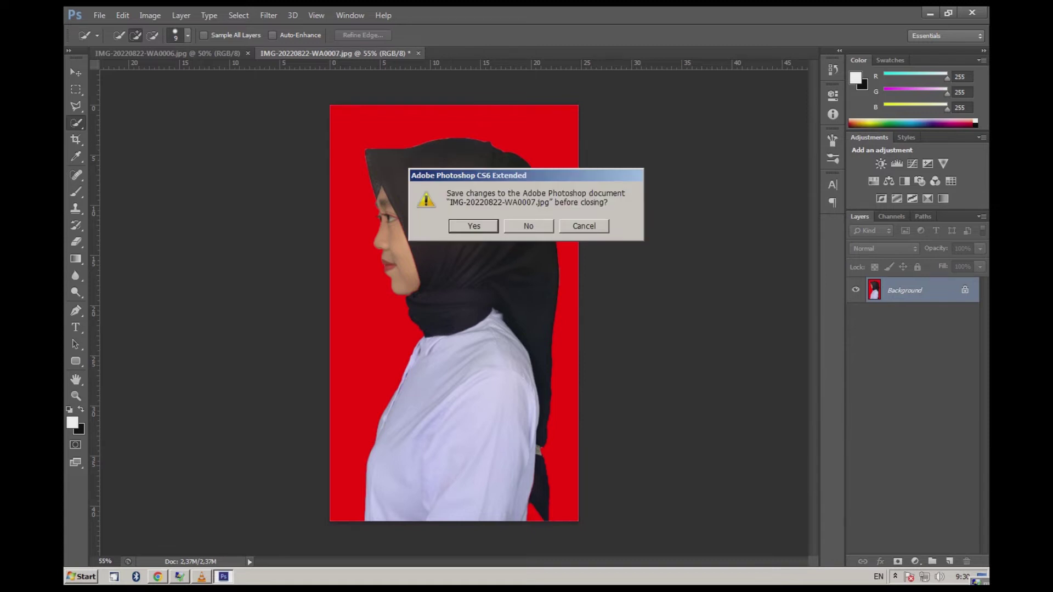
{"action": "key", "text": "Return"}
{"action": "key", "text": "Return"}
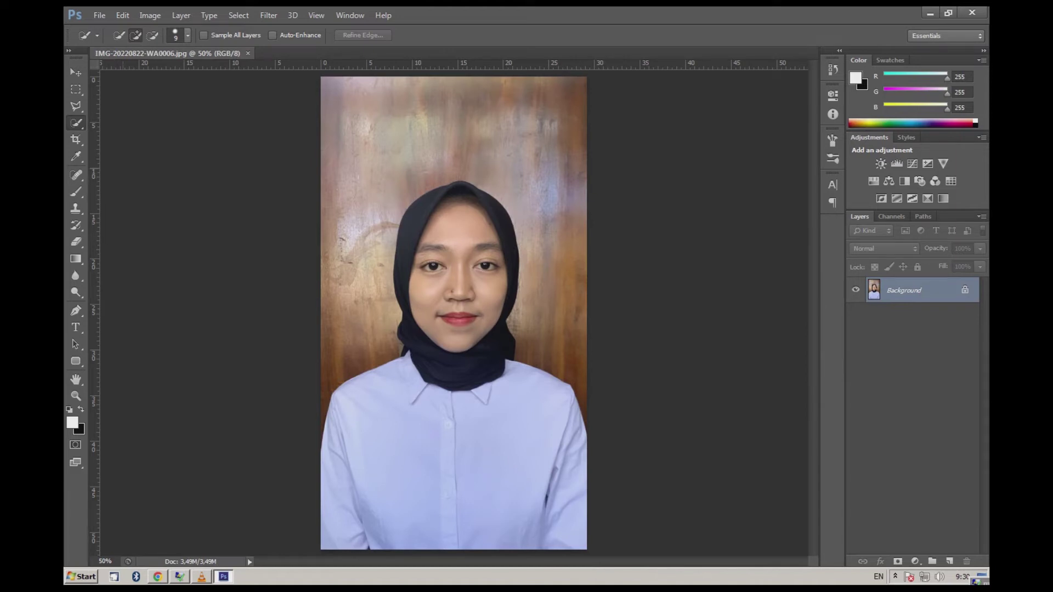
Step: Crop IMG-20220822-WA0006 to about 25 by 42 cm, trimming the wood above the woman's head and both sides
{"action": "key", "text": "c"}
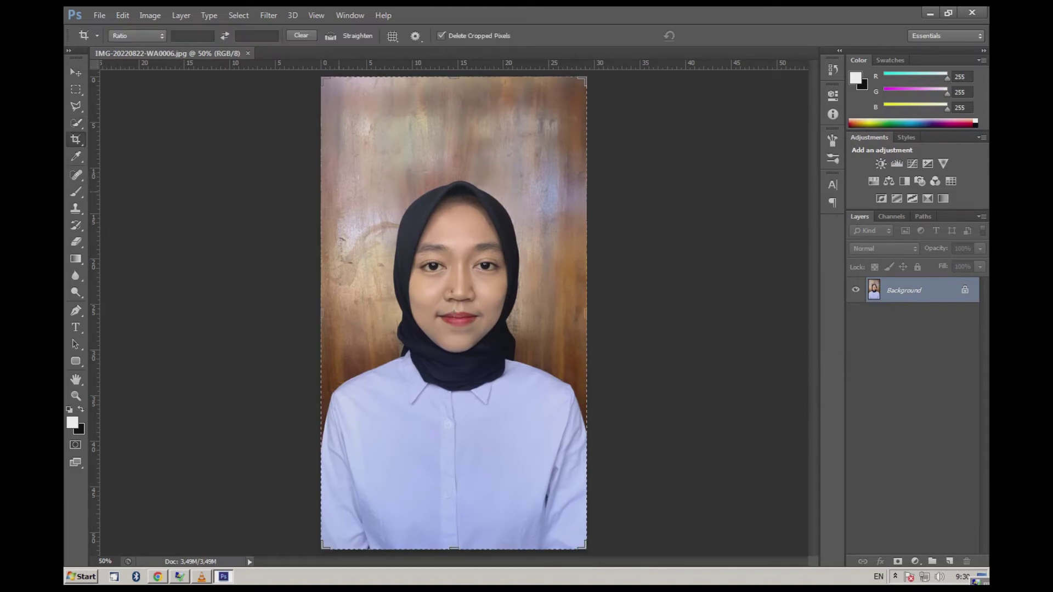
{"action": "left_click_drag", "start_coordinate": [343, 165], "coordinate": [566, 548]}
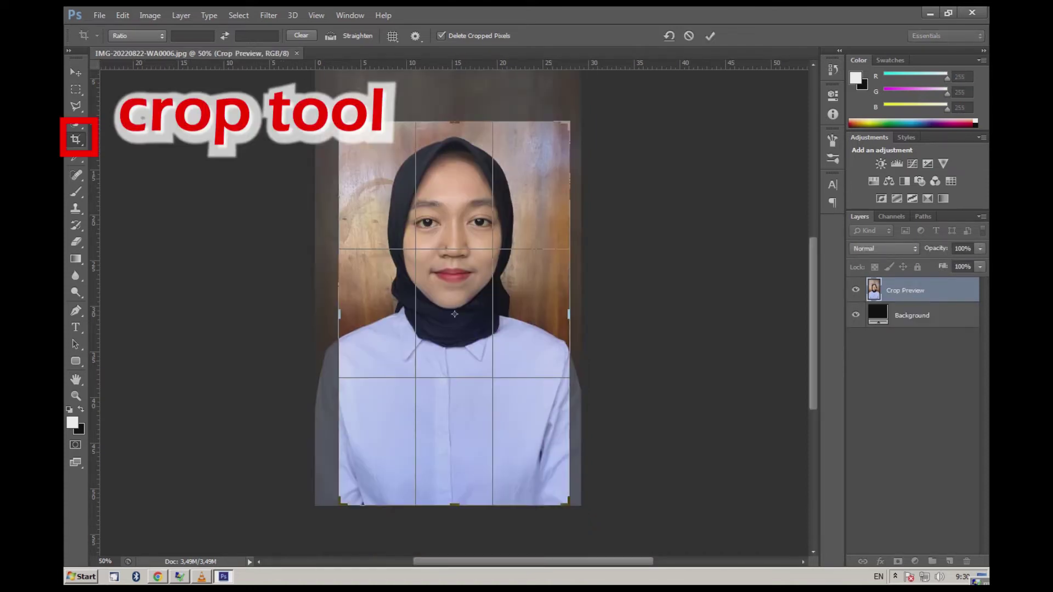
{"action": "left_click_drag", "start_coordinate": [454, 323], "coordinate": [455, 329]}
{"action": "key", "text": "Return"}
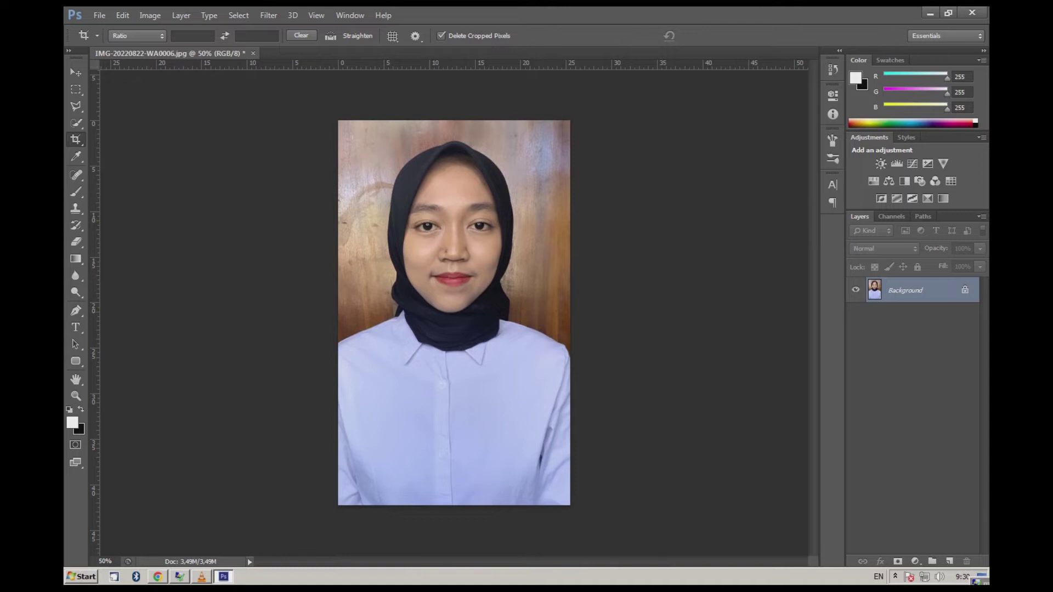
Step: Quick-select the whole wooden backdrop around the woman's headscarf and shoulders
{"action": "left_click", "coordinate": [76, 123]}
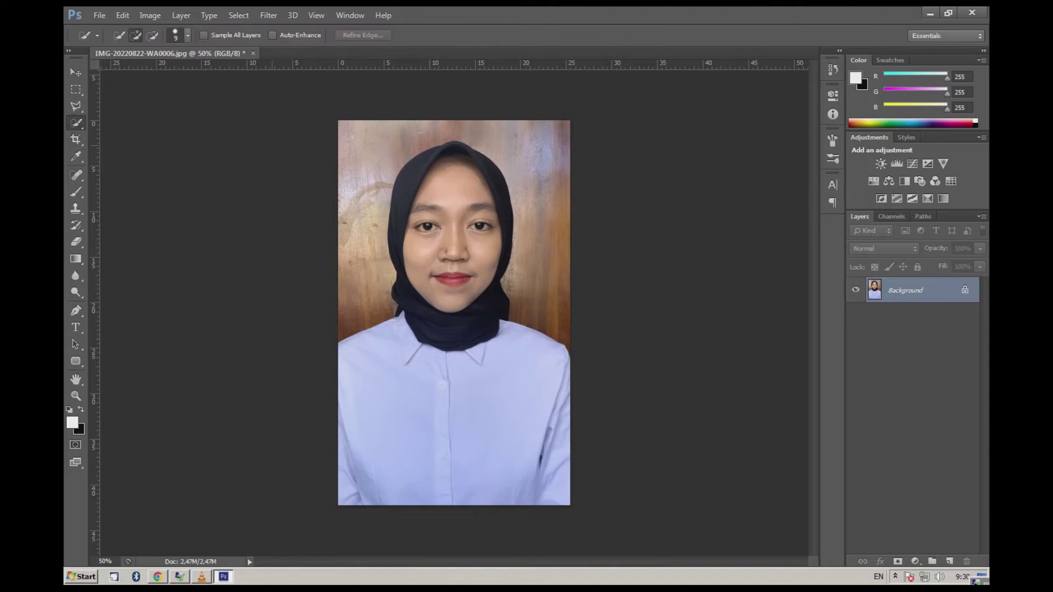
{"action": "mouse_move", "coordinate": [374, 150]}
{"action": "left_mouse_down"}
{"action": "mouse_move", "coordinate": [430, 133]}
{"action": "mouse_move", "coordinate": [519, 153]}
{"action": "mouse_move", "coordinate": [560, 261]}
{"action": "left_mouse_up"}
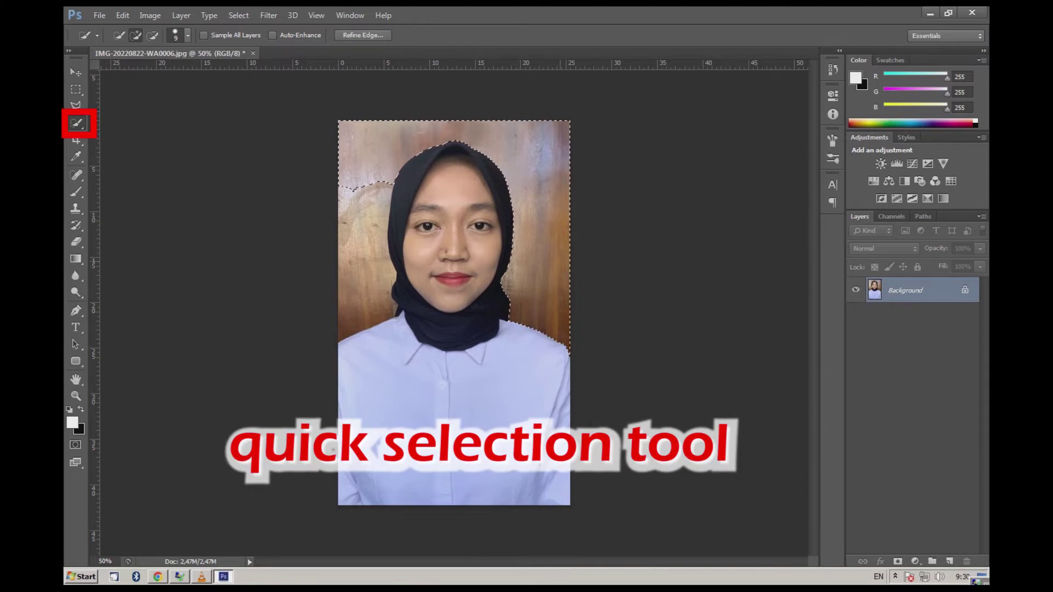
{"action": "left_click_drag", "start_coordinate": [369, 233], "coordinate": [384, 267]}
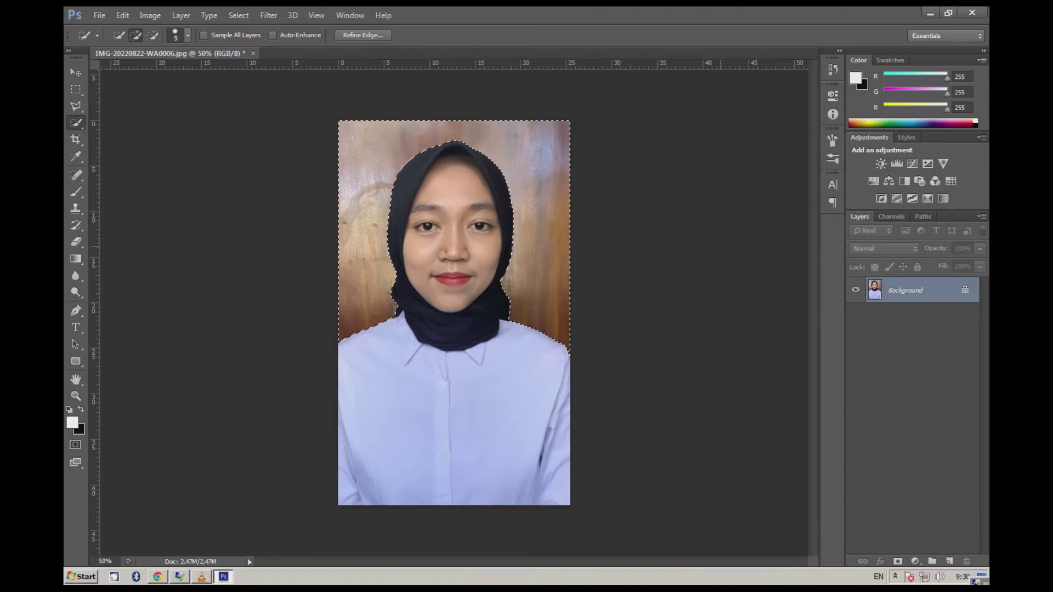
{"action": "right_click", "coordinate": [871, 286]}
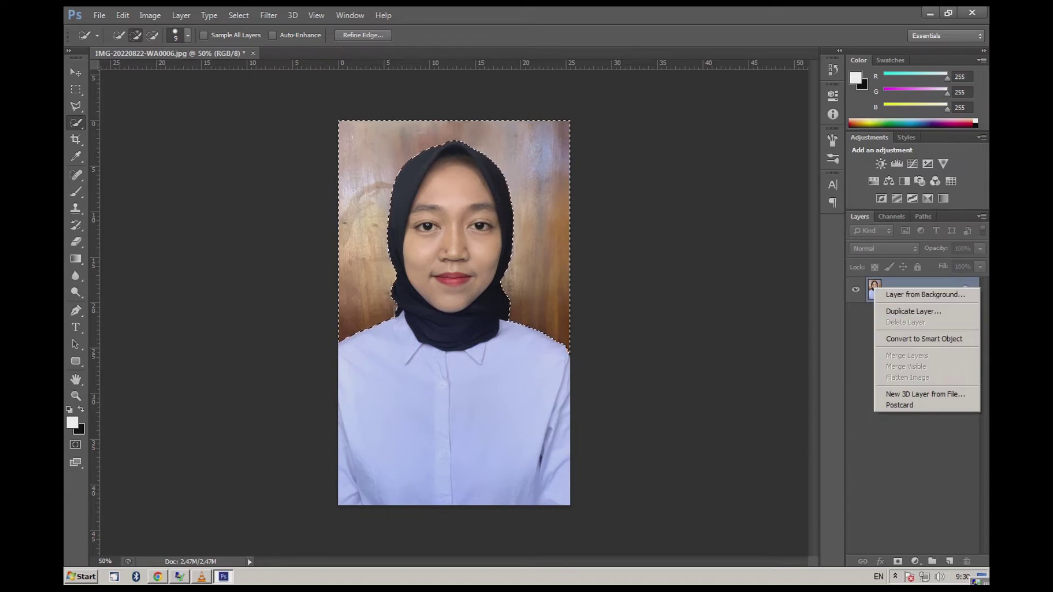
{"action": "left_click", "coordinate": [924, 339]}
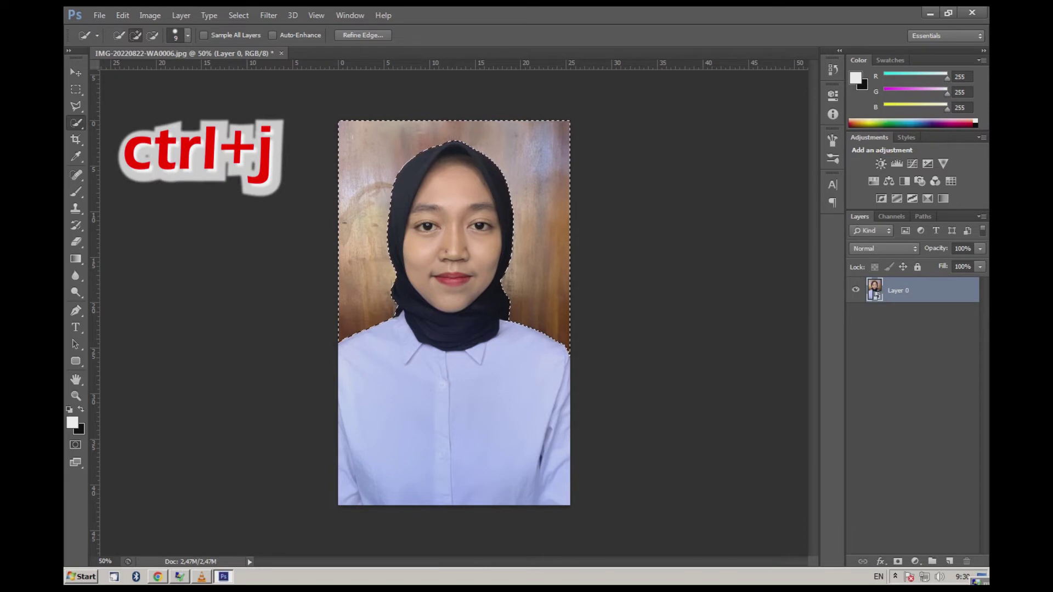
{"action": "key", "text": "ctrl+z"}
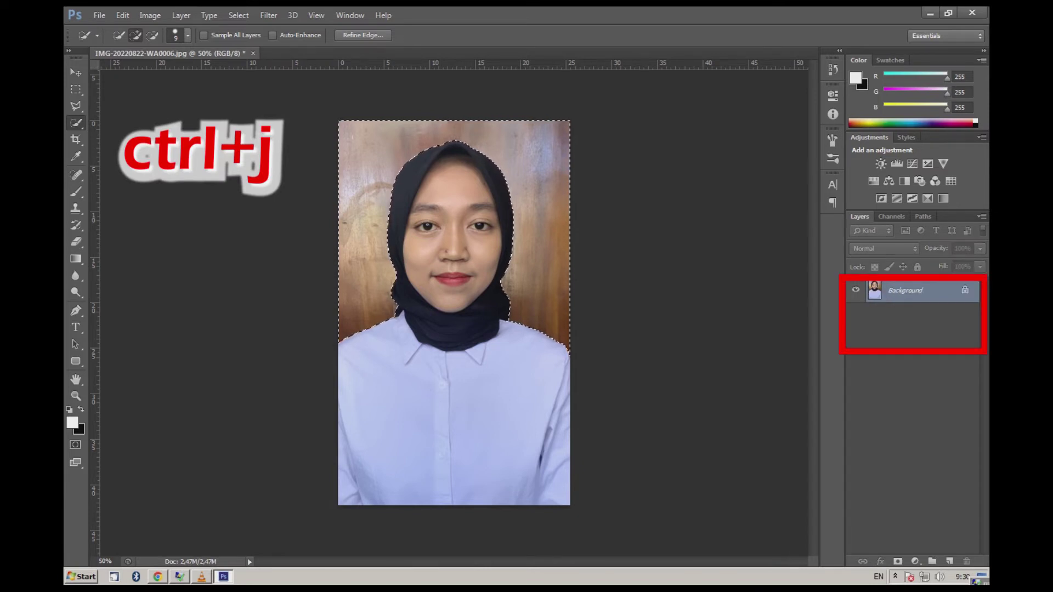
Step: Copy the selected wooden backdrop onto a new layer and give that layer a red Color Overlay
{"action": "key", "text": "ctrl+j"}
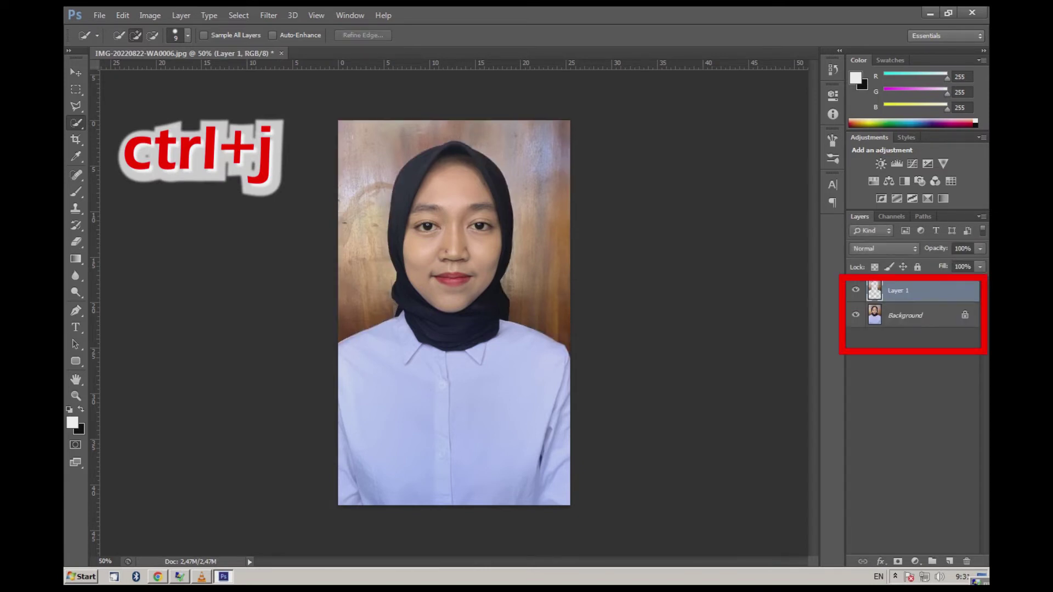
{"action": "double_click", "coordinate": [931, 290]}
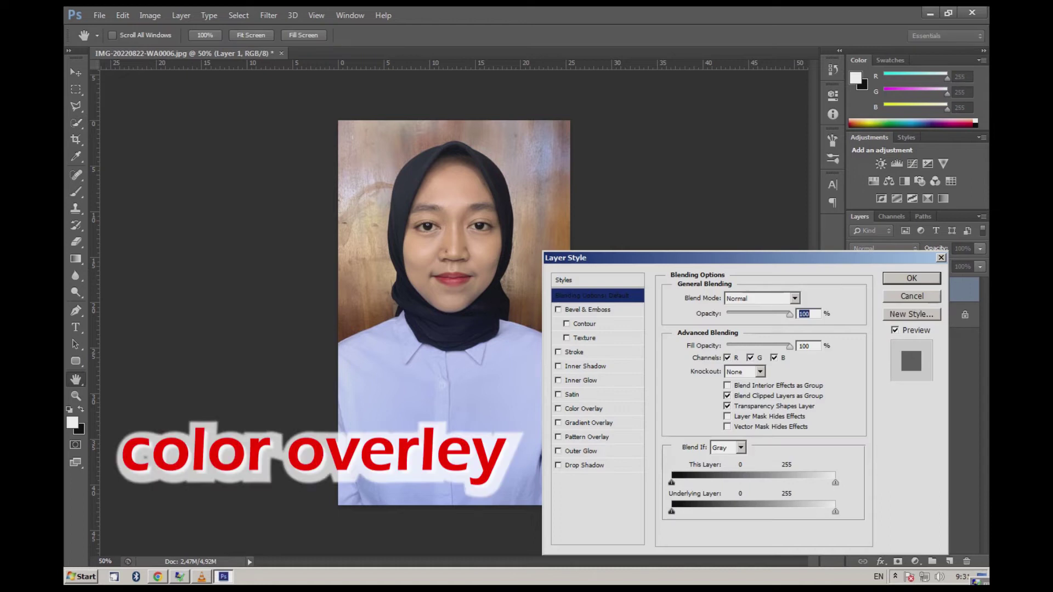
{"action": "left_click", "coordinate": [583, 409]}
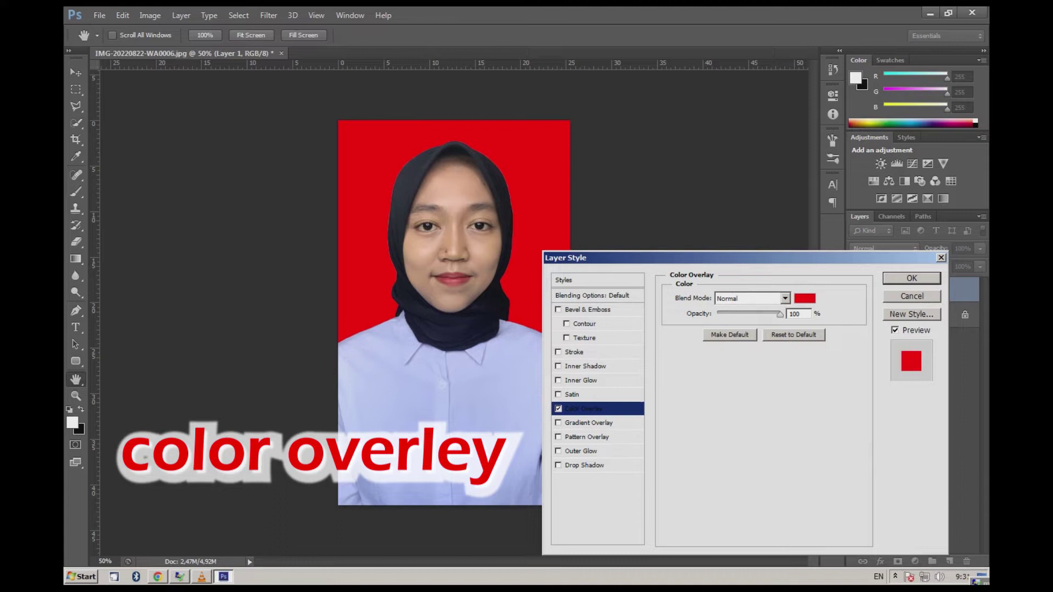
{"action": "key", "text": "Return"}
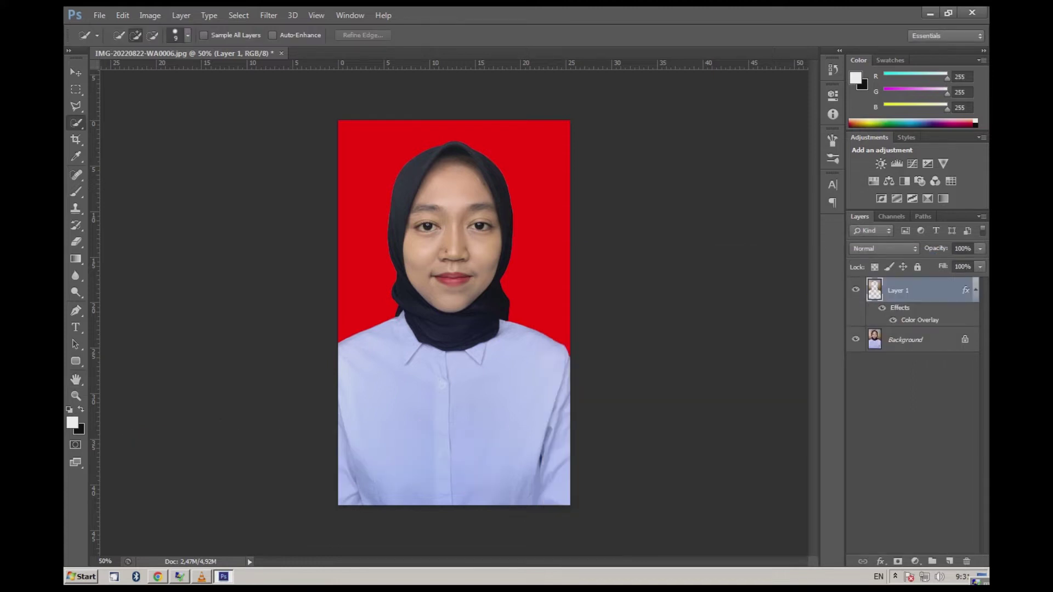
Step: Merge Layer 1 with the Background layer
{"action": "left_click", "coordinate": [905, 340], "text": "ctrl"}
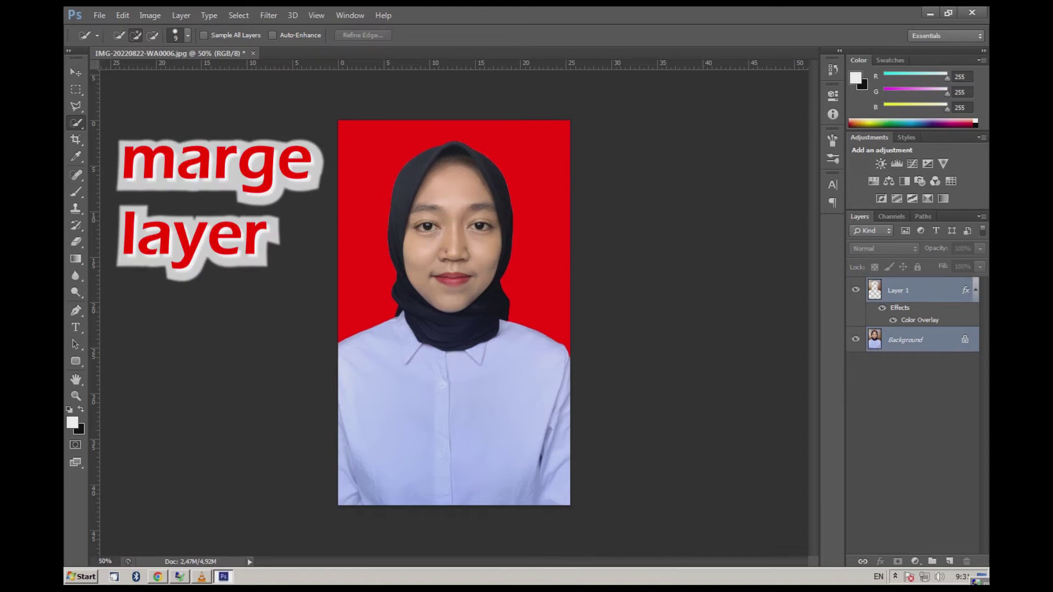
{"action": "right_click", "coordinate": [883, 339]}
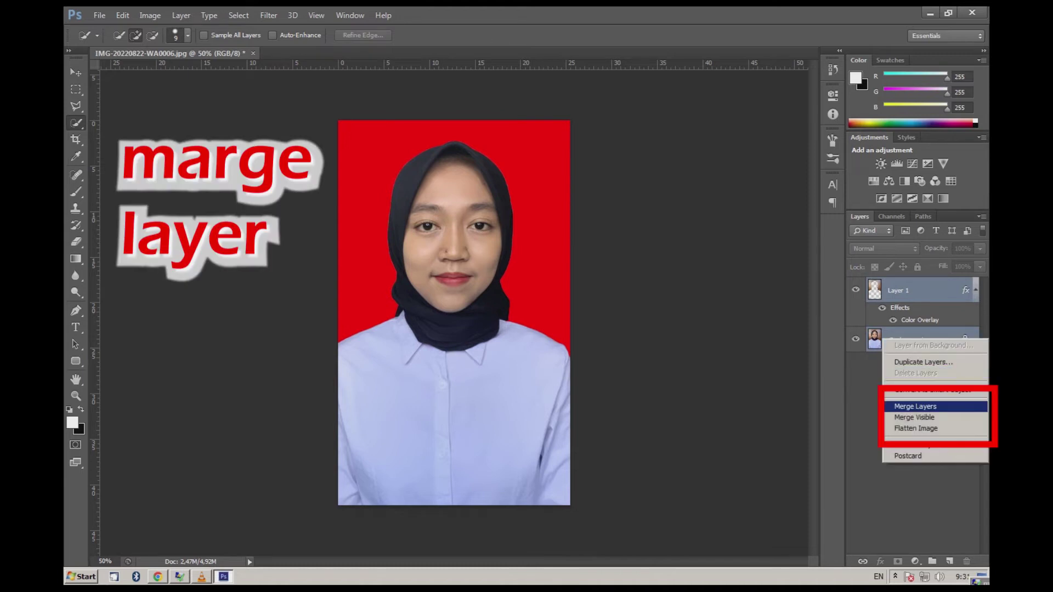
{"action": "left_click", "coordinate": [914, 406]}
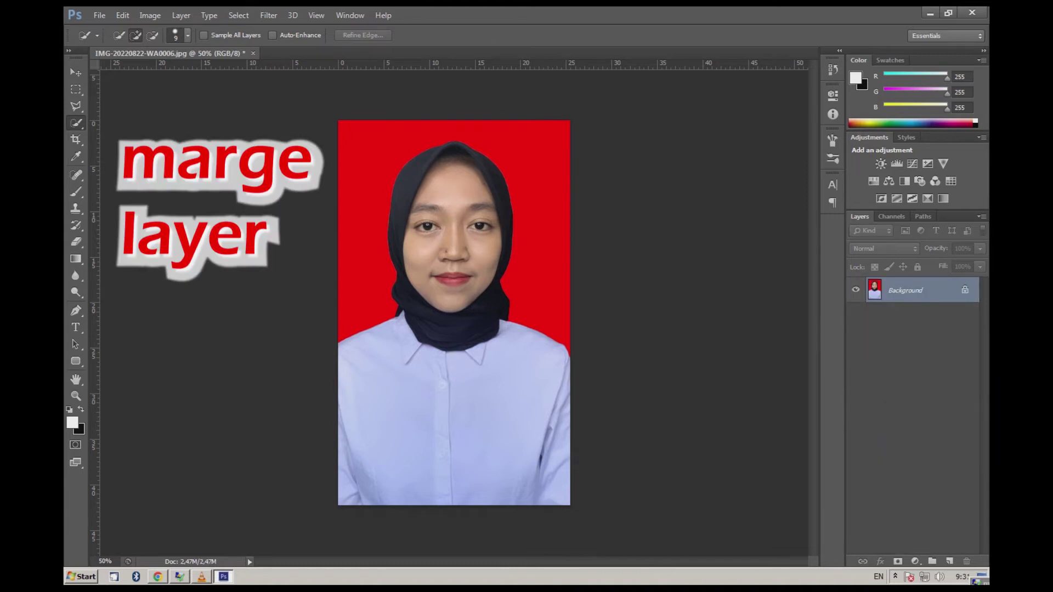
Step: Close IMG-20220822-WA0006.jpg and save its changes with the offered JPEG options
{"action": "left_click", "coordinate": [252, 53]}
{"action": "key", "text": "Return"}
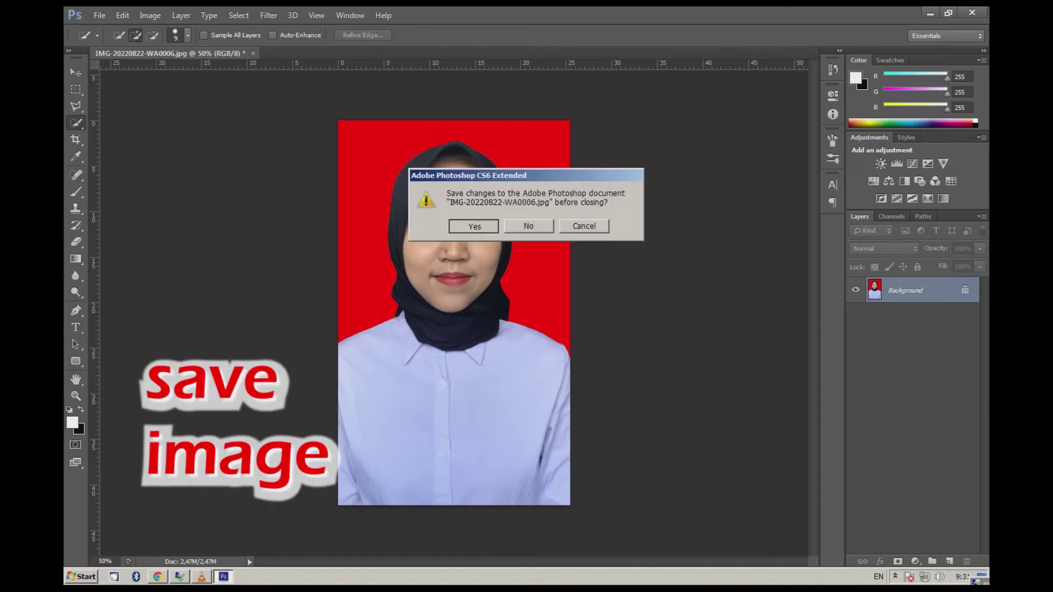
{"action": "key", "text": "Return"}
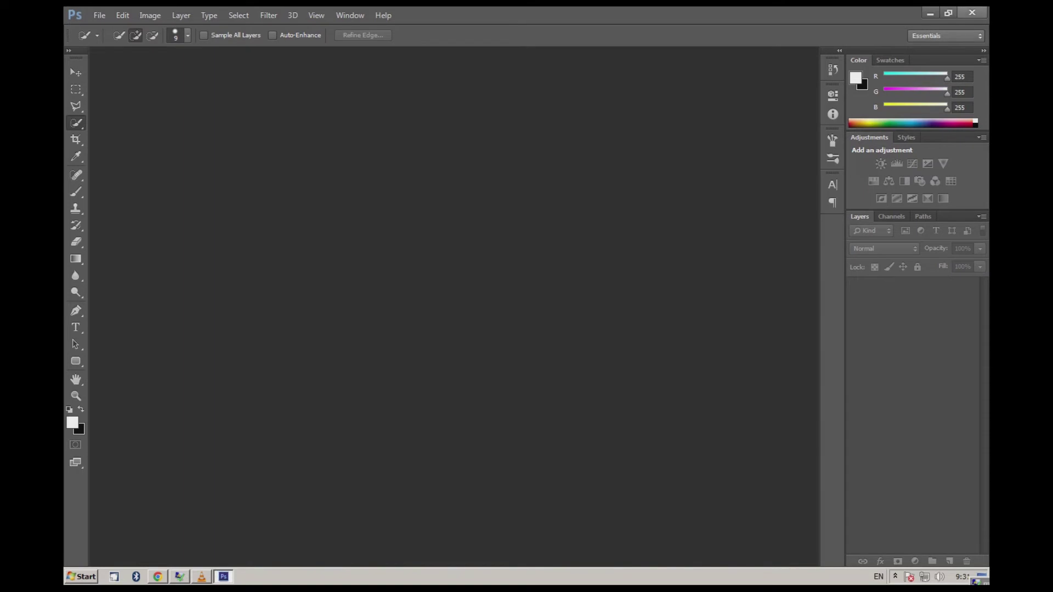
Step: Exit Photoshop, switch to CorelDRAW 12 and create a new blank document
{"action": "left_click", "coordinate": [971, 12]}
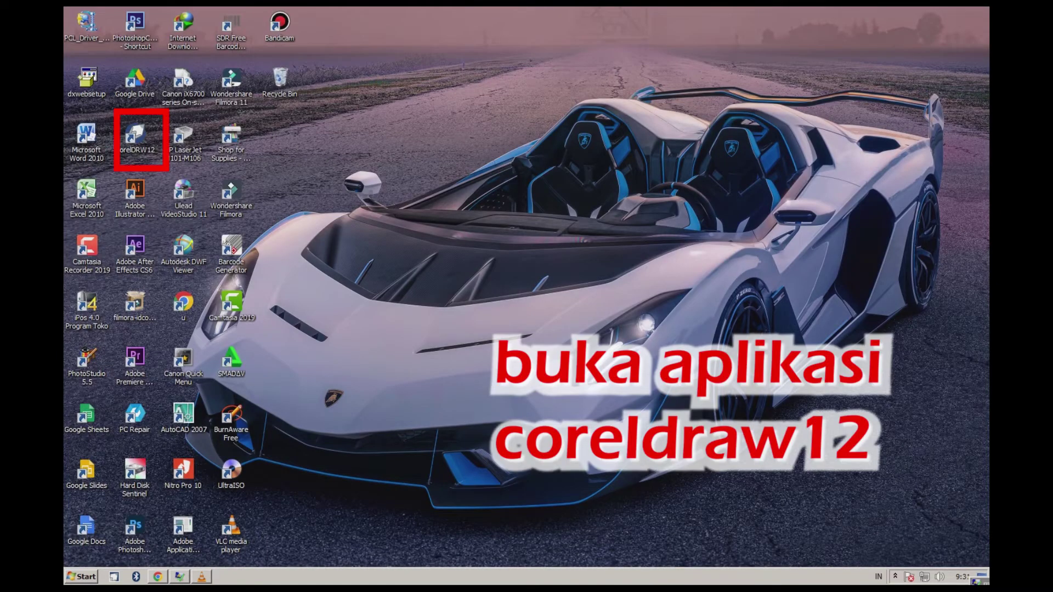
{"action": "double_click", "coordinate": [135, 134]}
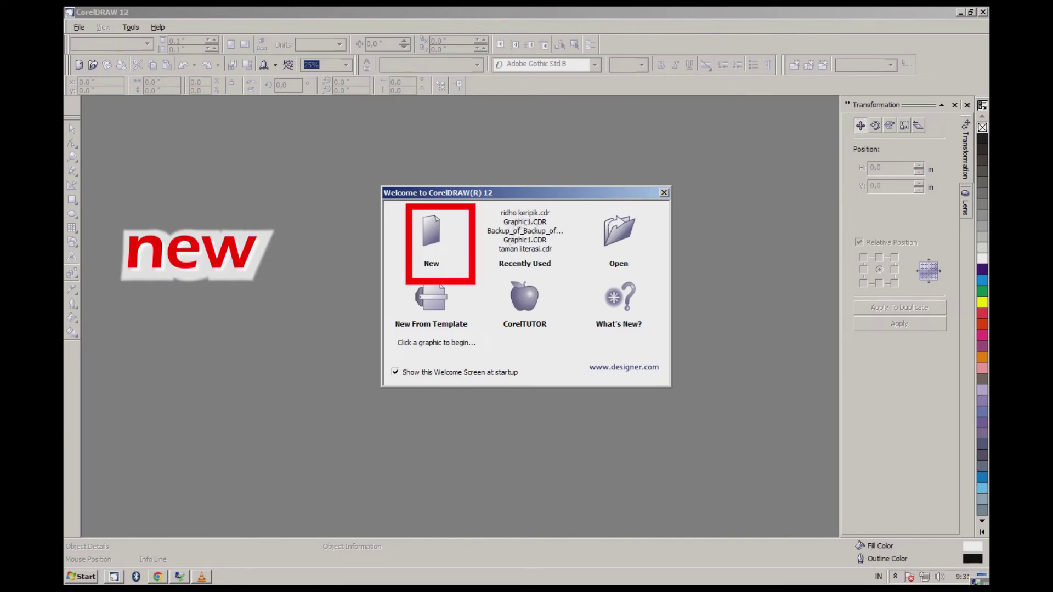
{"action": "left_click", "coordinate": [431, 231]}
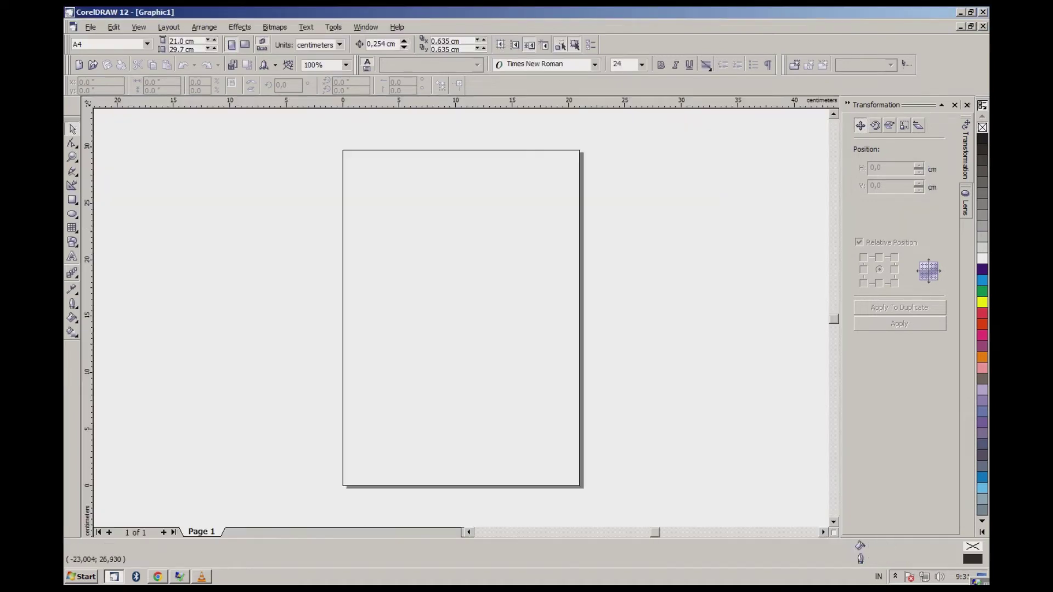
Step: Draw a rectangle about 4.5 by 5.5 cm near the upper-left corner of the A4 page
{"action": "left_click", "coordinate": [72, 200]}
{"action": "scroll", "coordinate": [377, 153], "scroll_direction": "up", "scroll_amount": 1}
{"action": "scroll", "coordinate": [350, 160], "scroll_direction": "up", "scroll_amount": 3}
{"action": "left_click_drag", "start_coordinate": [325, 157], "coordinate": [552, 434]}
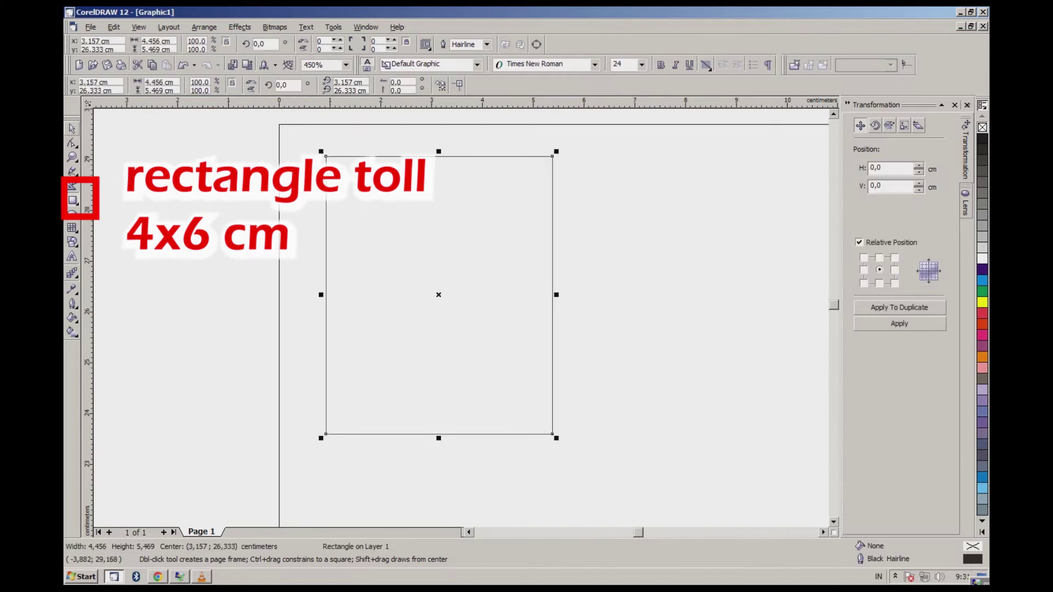
Step: Set the rectangle's size to 4 cm wide and 6 cm high
{"action": "key", "text": "space"}
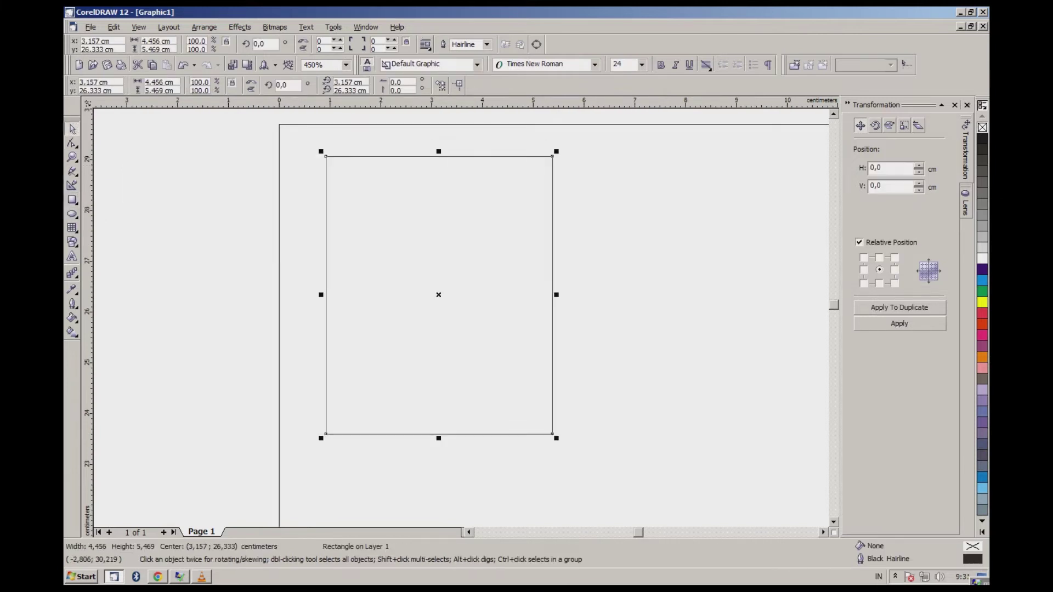
{"action": "left_click_drag", "start_coordinate": [171, 41], "coordinate": [121, 42]}
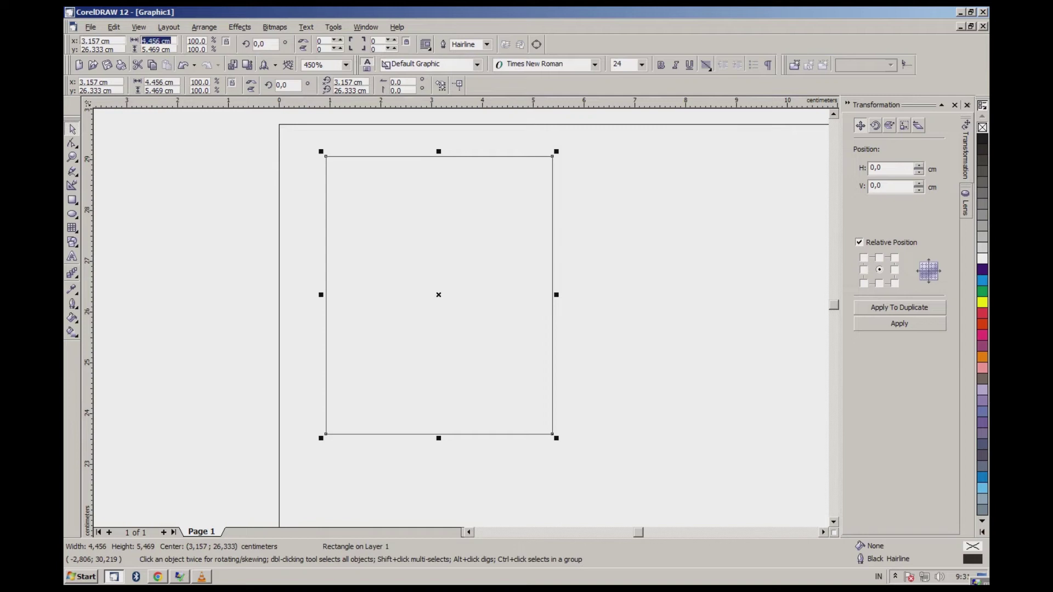
{"action": "type", "text": "4"}
{"action": "key", "text": "Tab"}
{"action": "type", "text": "6"}
{"action": "key", "text": "Return"}
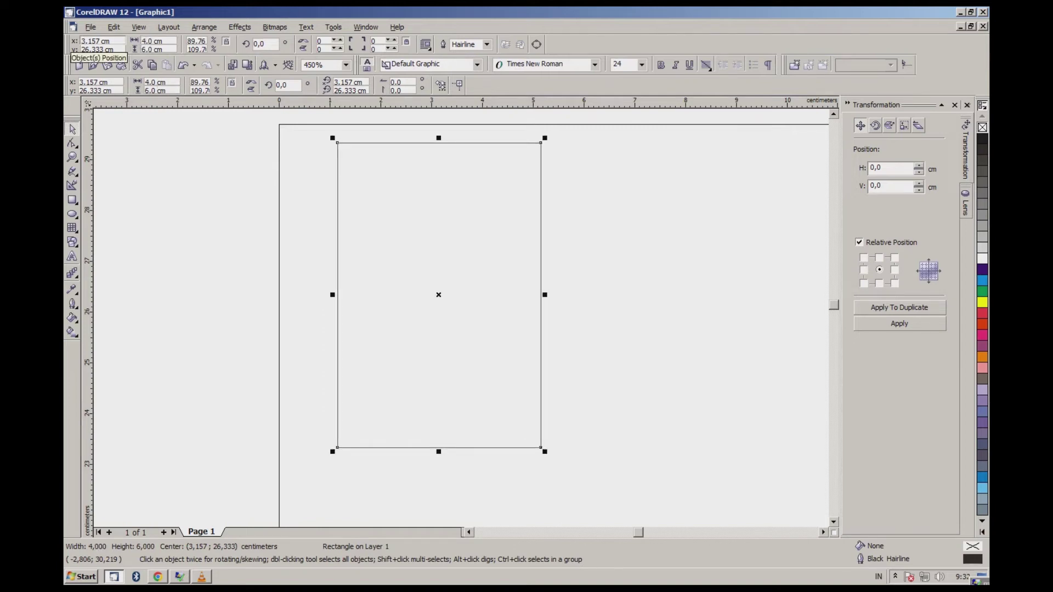
Step: Make a smaller copy of the rectangle inside the original and set its size to 3.7 cm wide and 5.7 cm high
{"action": "left_click_drag", "start_coordinate": [545, 138], "coordinate": [530, 157]}
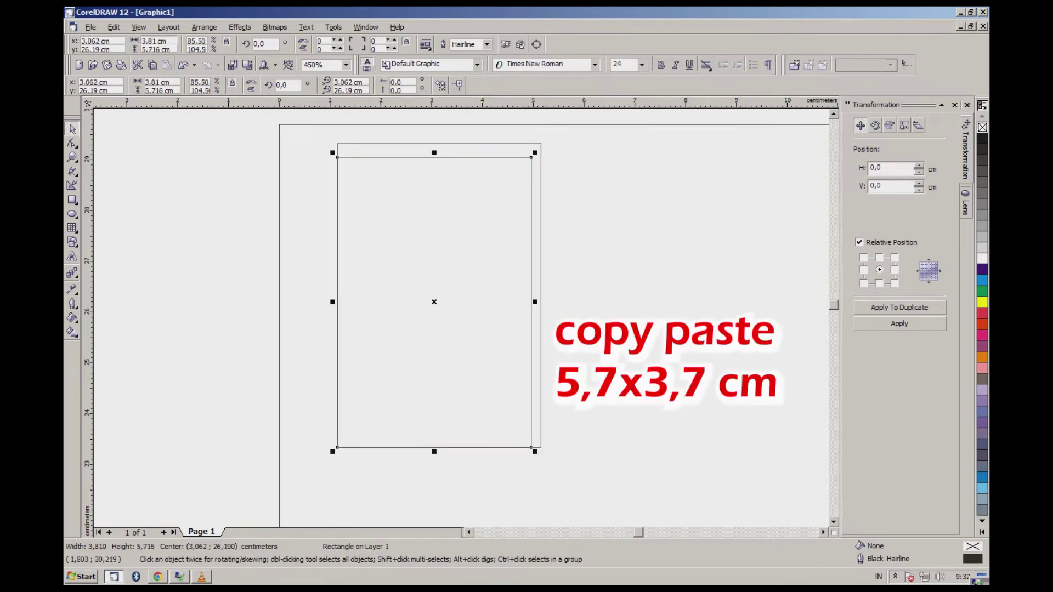
{"action": "left_click_drag", "start_coordinate": [167, 41], "coordinate": [148, 41]}
{"action": "type", "text": "7"}
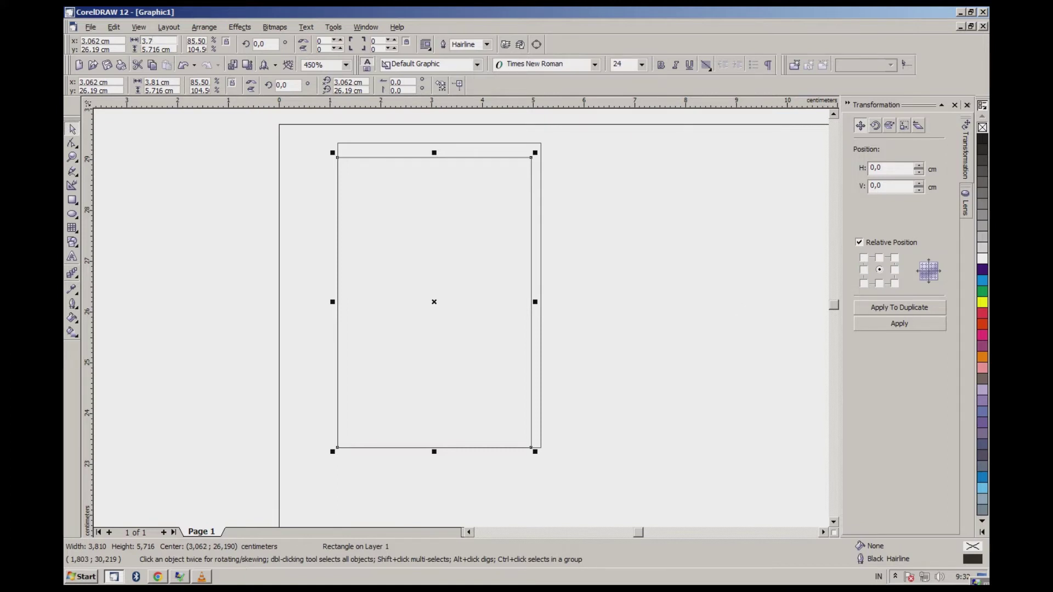
{"action": "left_click_drag", "start_coordinate": [151, 50], "coordinate": [184, 50]}
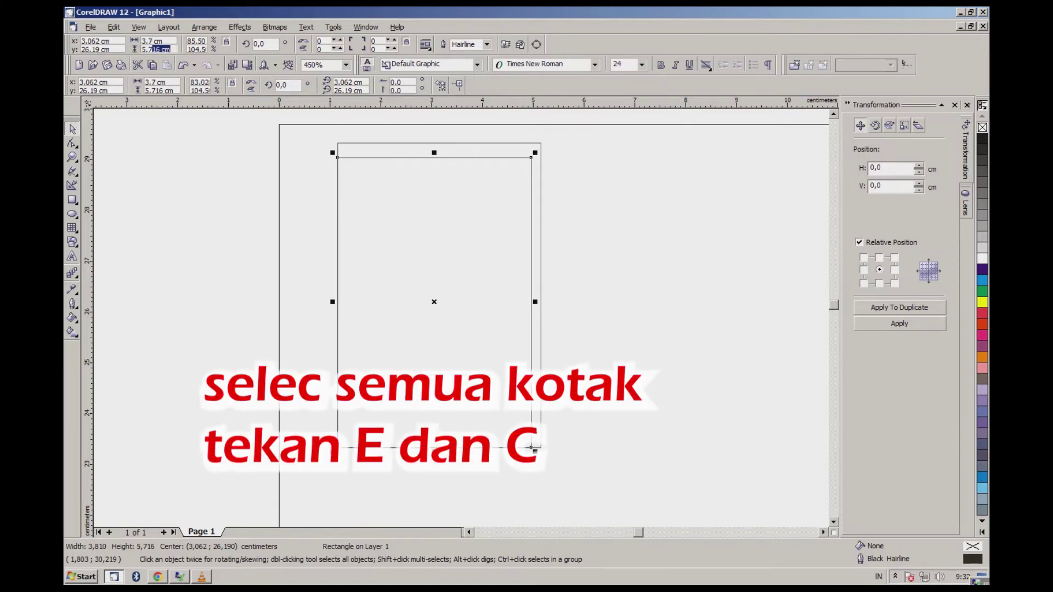
{"action": "key", "text": "BackSpace"}
{"action": "key", "text": "Return"}
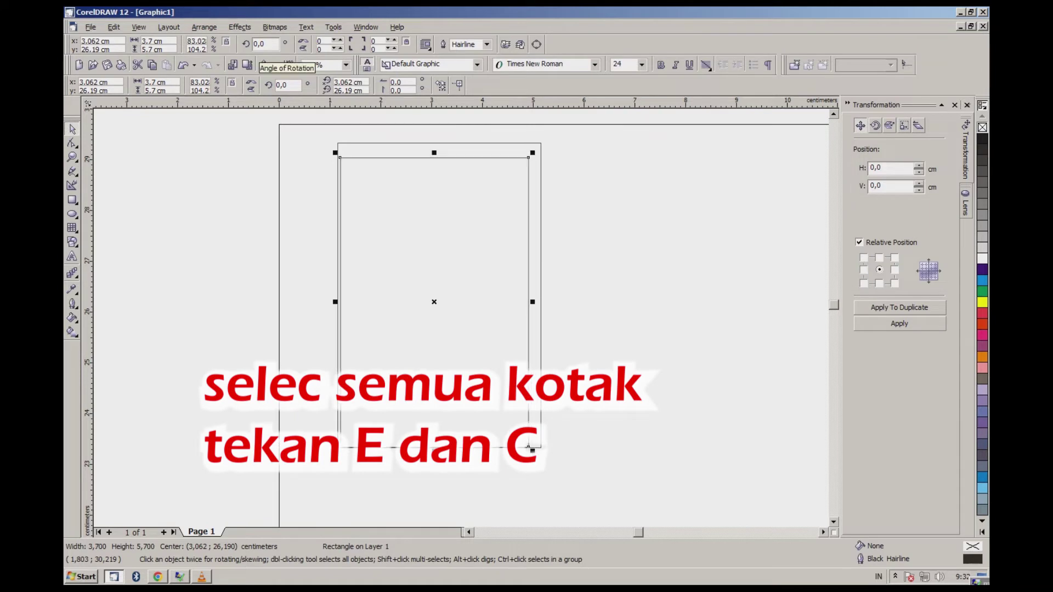
Step: Select both rectangles and align their centers horizontally and vertically
{"action": "key", "text": "ctrl+a"}
{"action": "key", "text": "e"}
{"action": "key", "text": "c"}
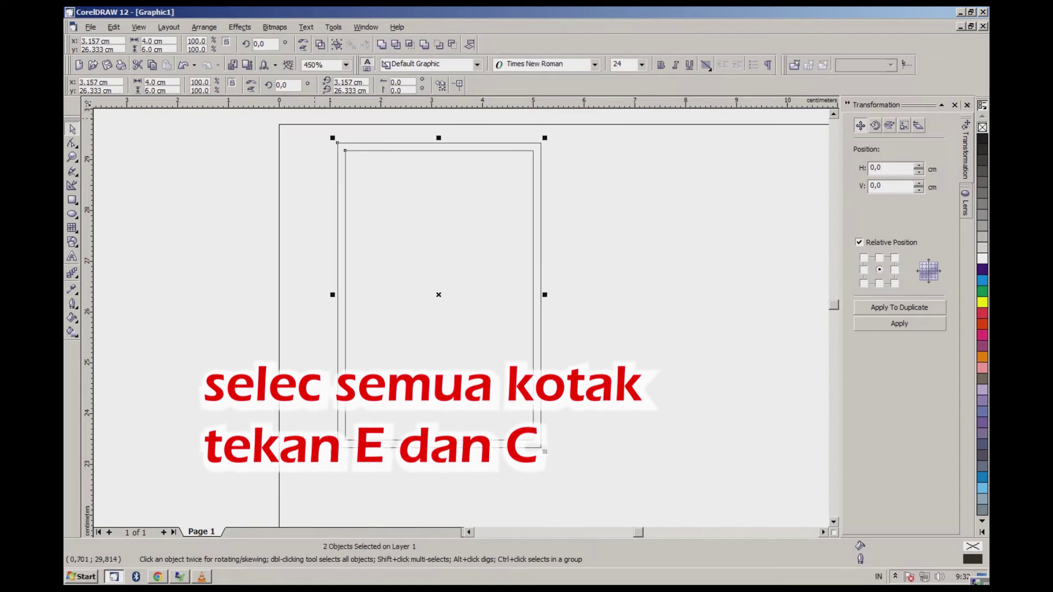
Step: Shift the double frame closer to the page's upper-left corner and duplicate it downward twice with a -6 cm vertical offset
{"action": "scroll", "coordinate": [407, 191], "scroll_direction": "down", "scroll_amount": 2}
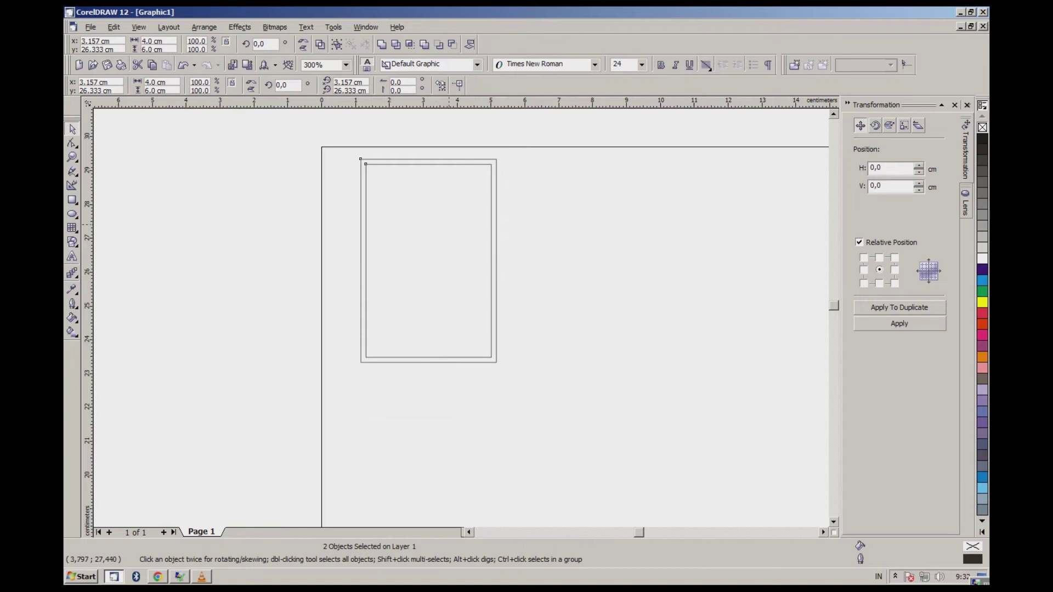
{"action": "scroll", "coordinate": [465, 165], "scroll_direction": "down", "scroll_amount": 2}
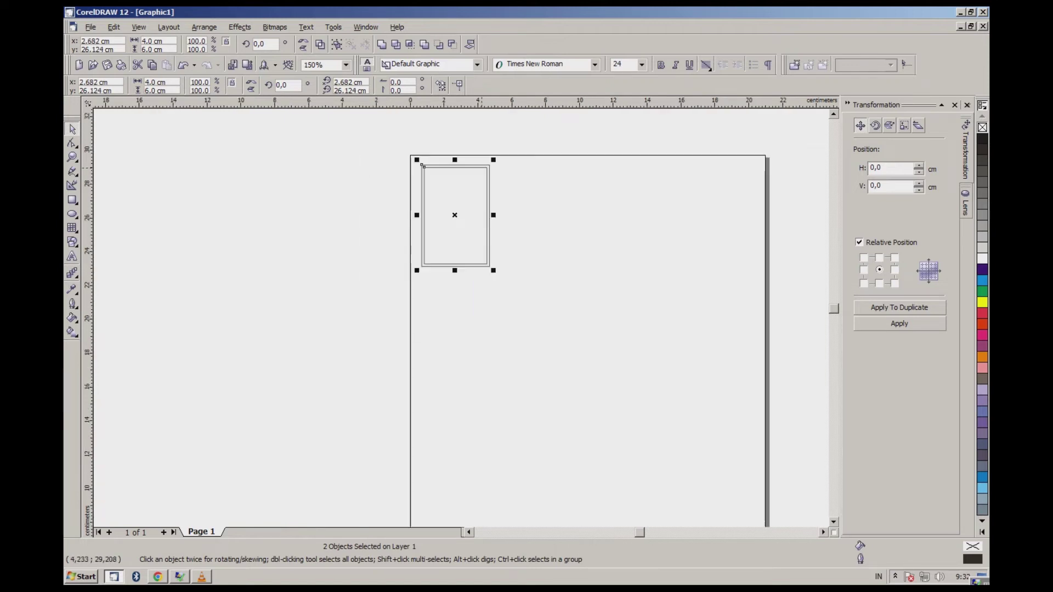
{"action": "left_click", "coordinate": [879, 282]}
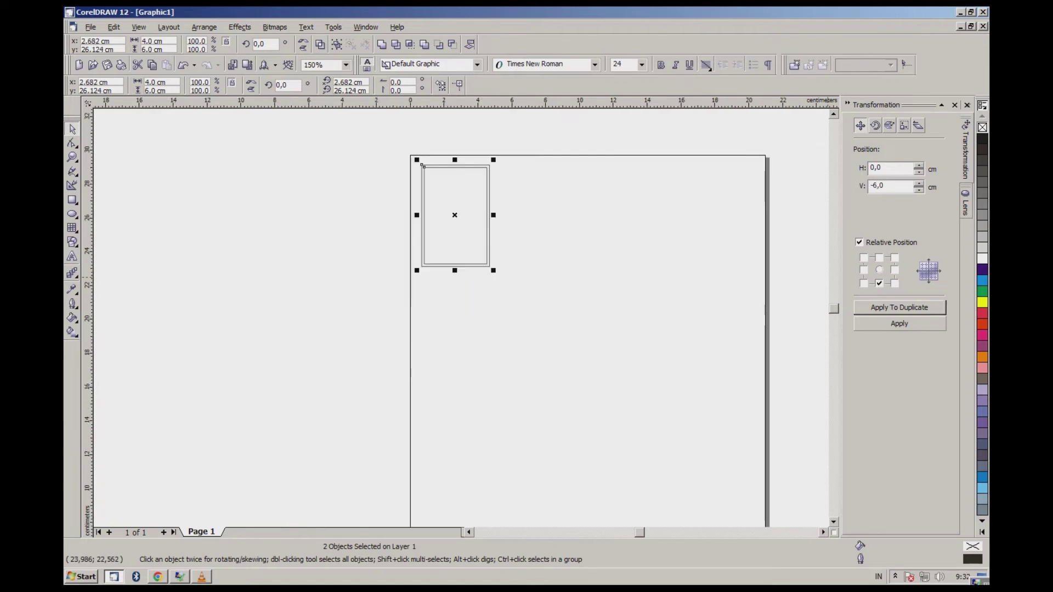
{"action": "left_click", "coordinate": [899, 307]}
{"action": "left_click", "coordinate": [900, 307]}
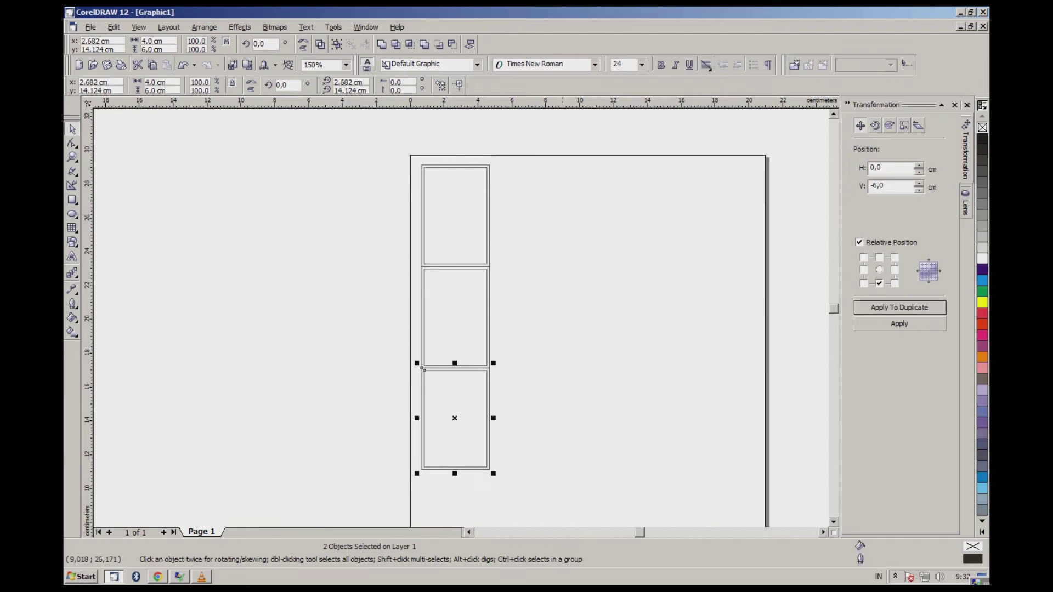
Step: Import the three portrait photos IMG-20220822-WA0006 through IMG-20220822-WA0008 from the DFFF folder
{"action": "right_click", "coordinate": [564, 216]}
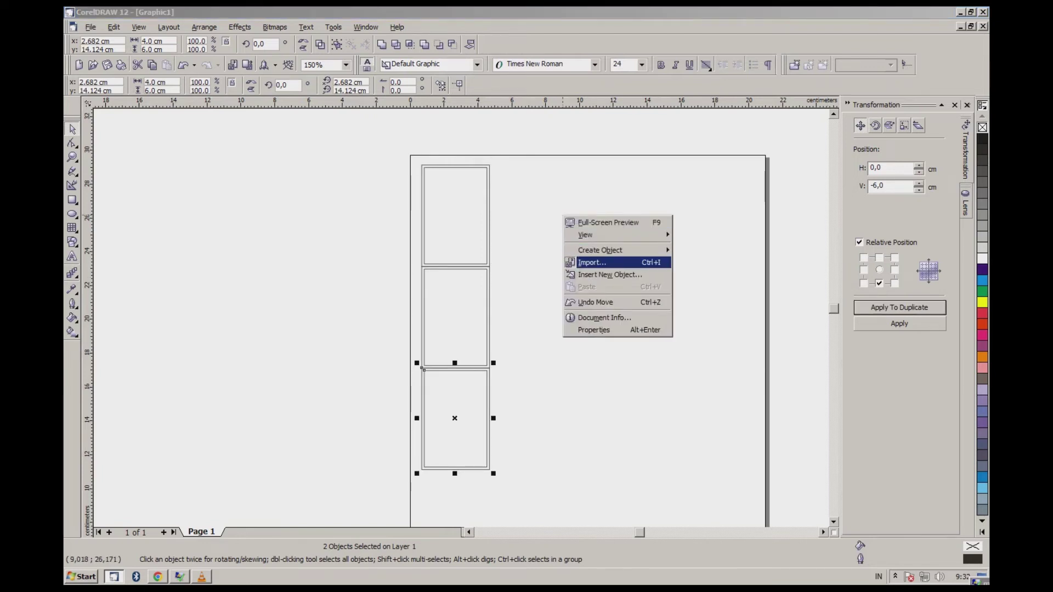
{"action": "left_click", "coordinate": [591, 262]}
{"action": "left_click", "coordinate": [543, 270]}
{"action": "scroll", "coordinate": [542, 274], "scroll_direction": "down", "scroll_amount": 5}
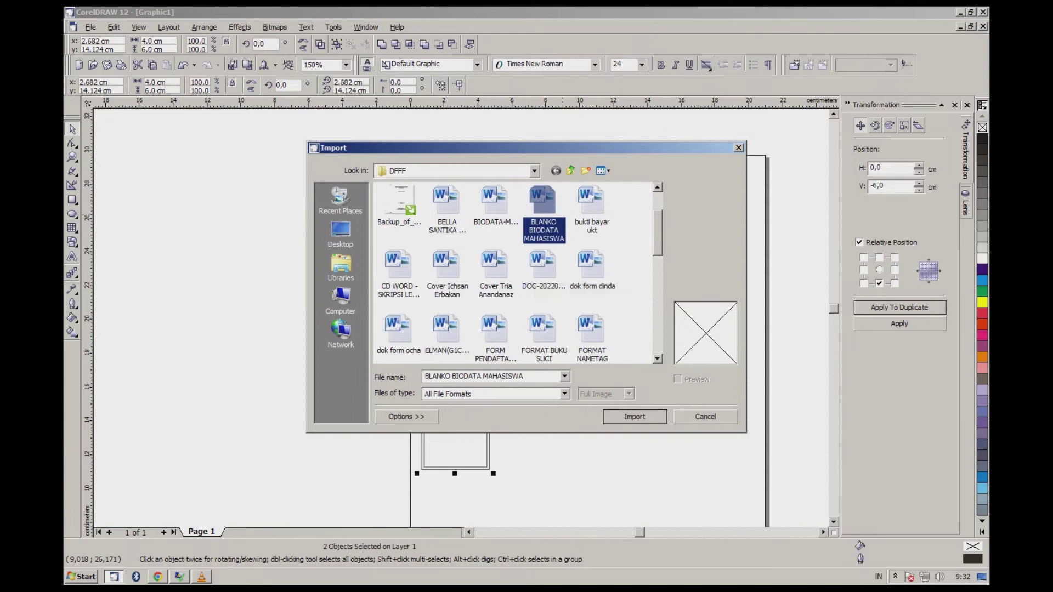
{"action": "left_click", "coordinate": [452, 271]}
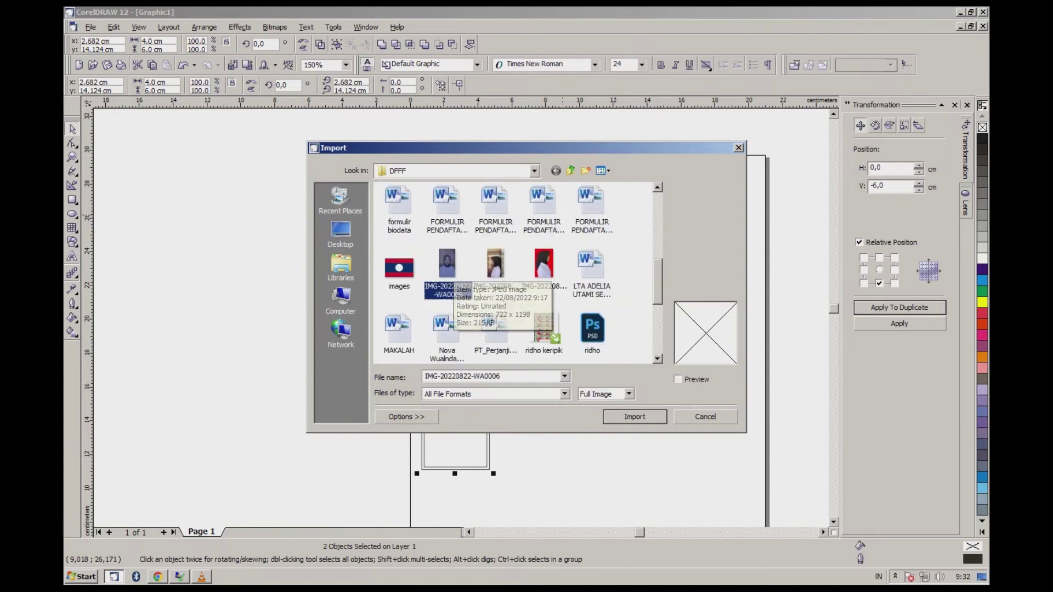
{"action": "left_click", "coordinate": [543, 271], "text": "shift"}
{"action": "left_click", "coordinate": [634, 417]}
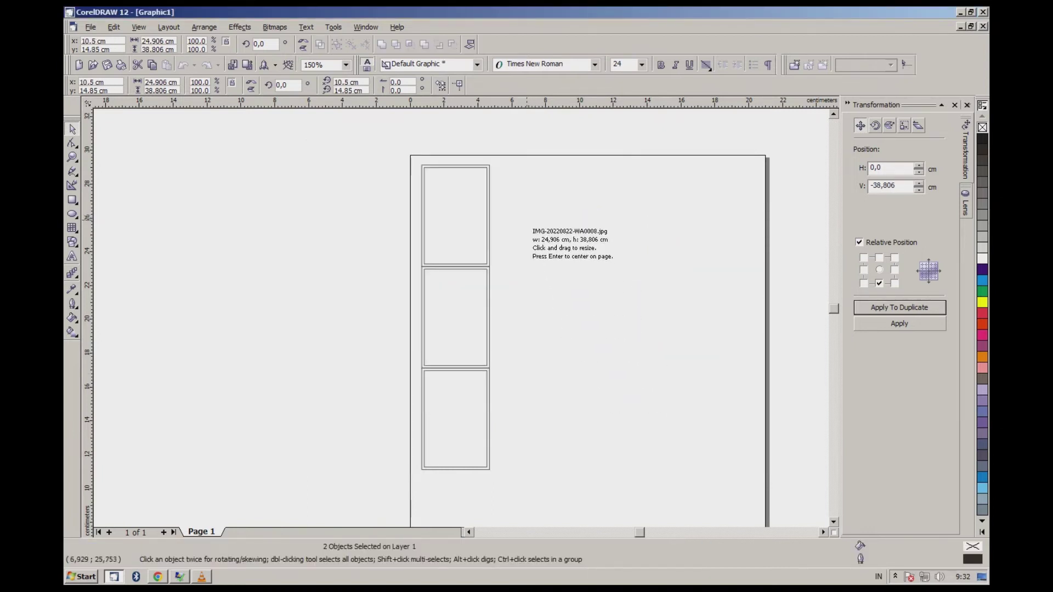
Step: Place the three photos about 8 cm high, moving both side-view portraits off the page and the front portrait beside the frames
{"action": "left_click_drag", "start_coordinate": [521, 181], "coordinate": [608, 316]}
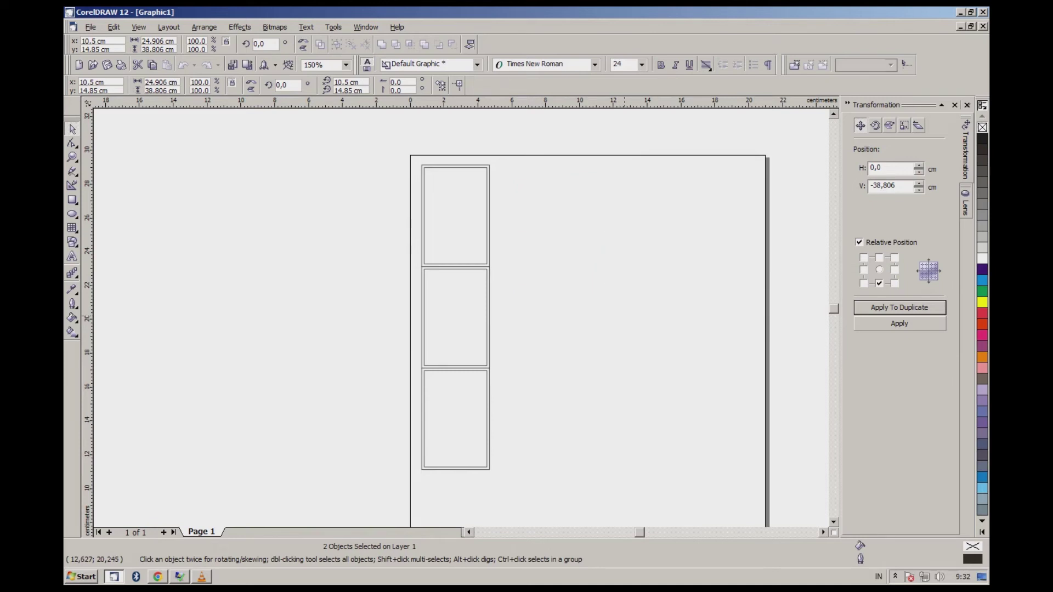
{"action": "left_click_drag", "start_coordinate": [521, 200], "coordinate": [613, 333]}
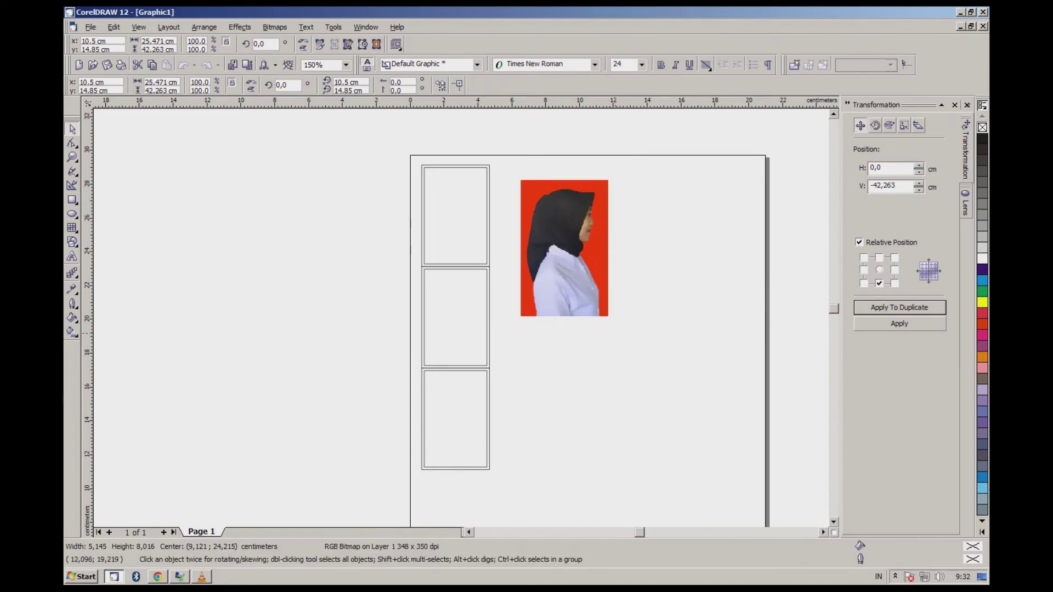
{"action": "left_click_drag", "start_coordinate": [521, 201], "coordinate": [630, 343]}
{"action": "left_click_drag", "start_coordinate": [562, 270], "coordinate": [281, 299]}
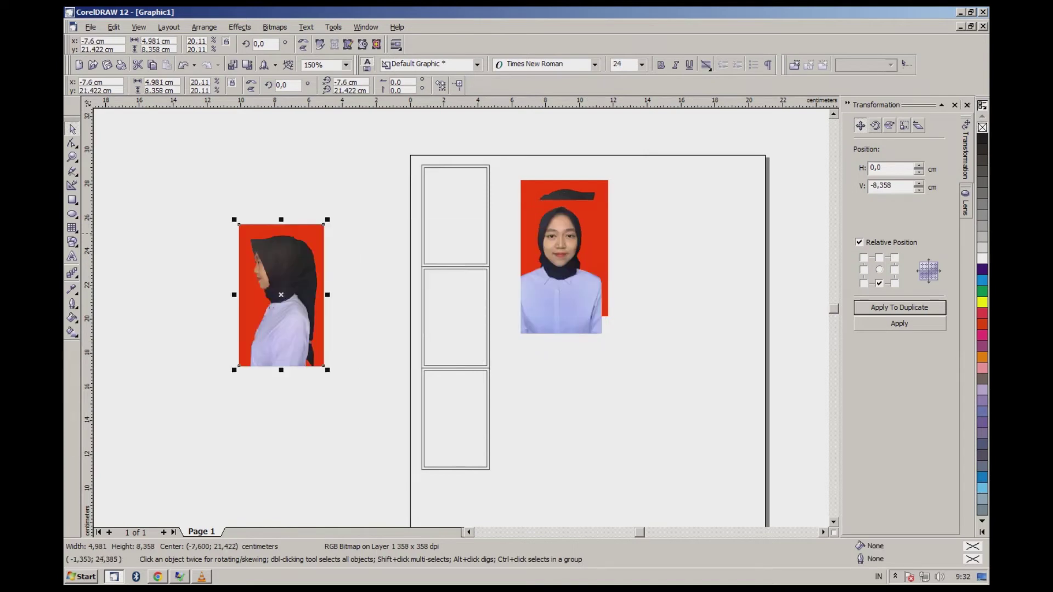
{"action": "left_click_drag", "start_coordinate": [563, 253], "coordinate": [223, 348]}
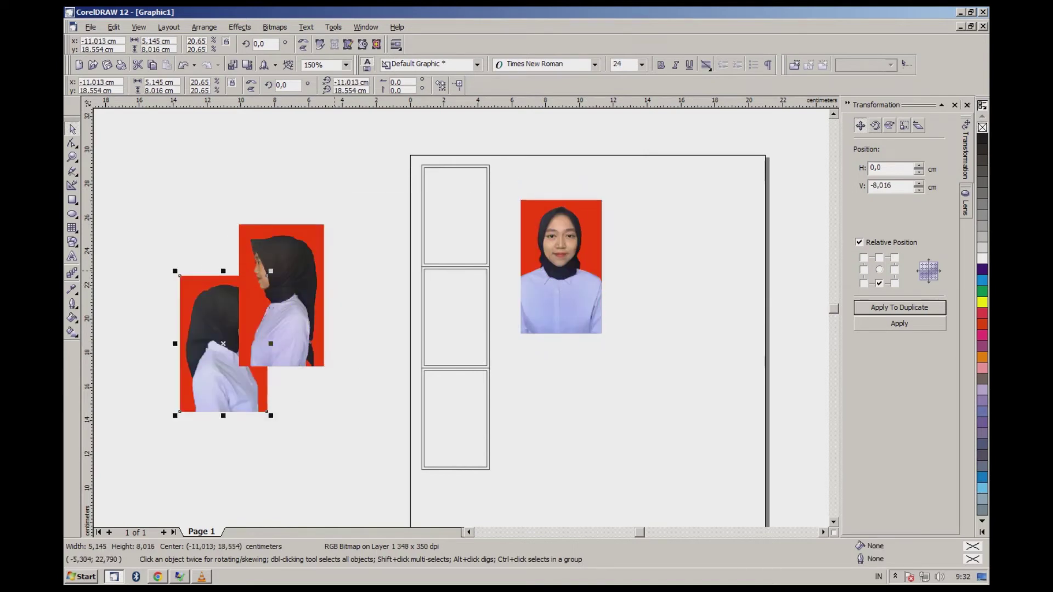
{"action": "left_click_drag", "start_coordinate": [561, 267], "coordinate": [617, 255]}
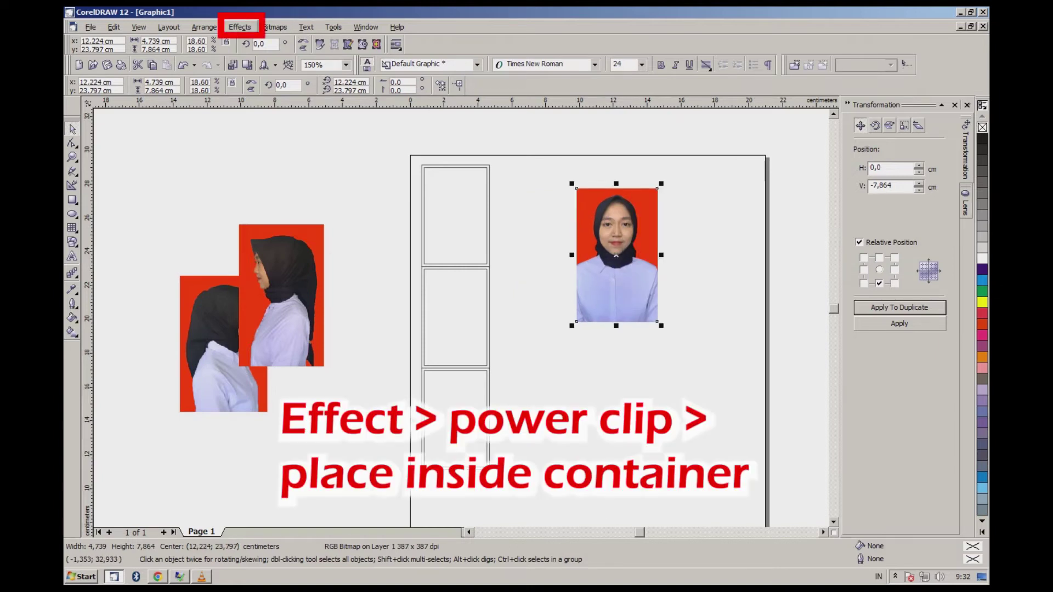
Step: PowerClip the front portrait inside the inner rectangle of the uppermost frame
{"action": "left_click", "coordinate": [240, 27]}
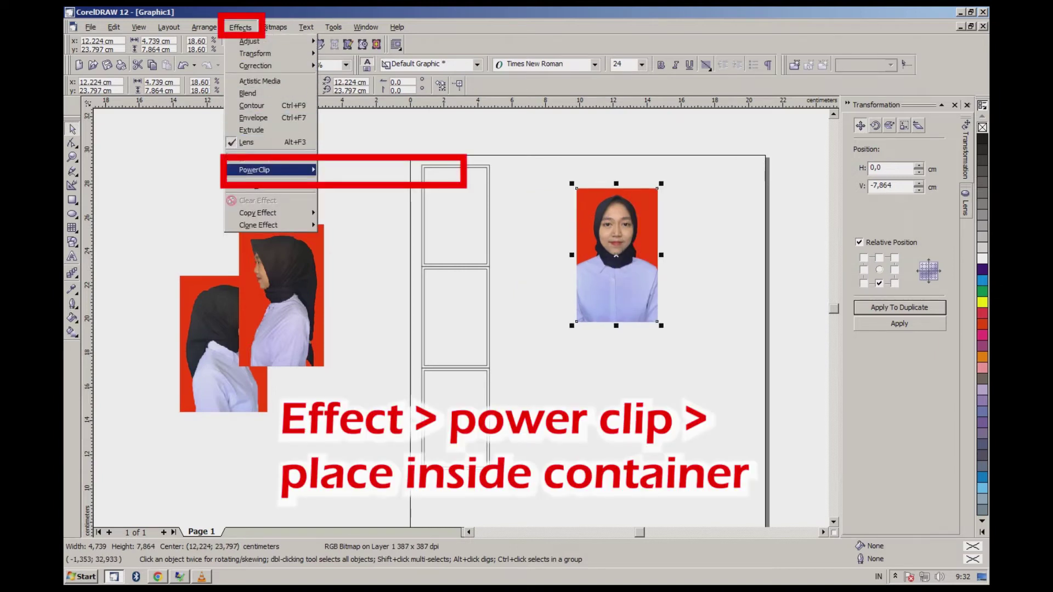
{"action": "mouse_move", "coordinate": [269, 169]}
{"action": "left_click", "coordinate": [370, 172]}
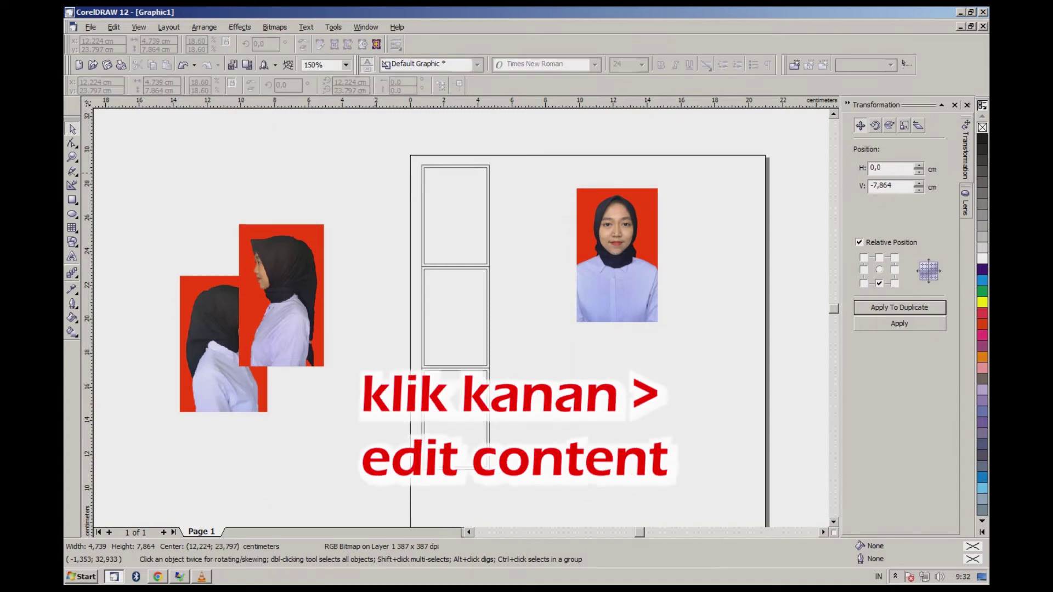
{"action": "left_click", "coordinate": [455, 213]}
Step: Edit the PowerClip contents, scaling the portrait to about 3.7 by 6.2 cm and shifting it slightly down, and finish editing
{"action": "right_click", "coordinate": [471, 193]}
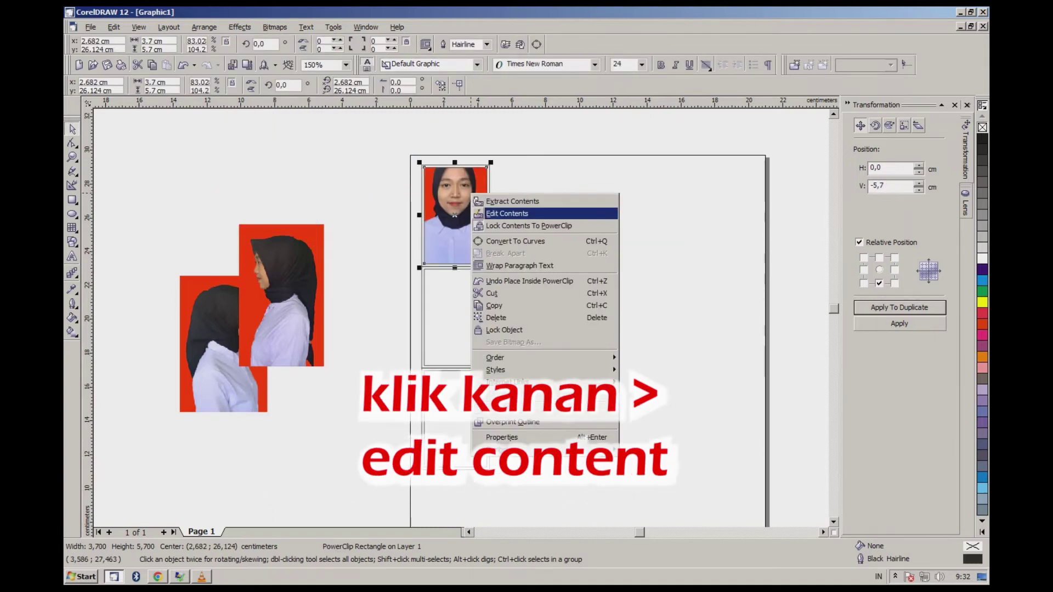
{"action": "left_click", "coordinate": [553, 214]}
{"action": "scroll", "coordinate": [500, 141], "scroll_direction": "up", "scroll_amount": 3}
{"action": "scroll", "coordinate": [500, 142], "scroll_direction": "down", "scroll_amount": 4}
{"action": "scroll", "coordinate": [507, 142], "scroll_direction": "up", "scroll_amount": 5}
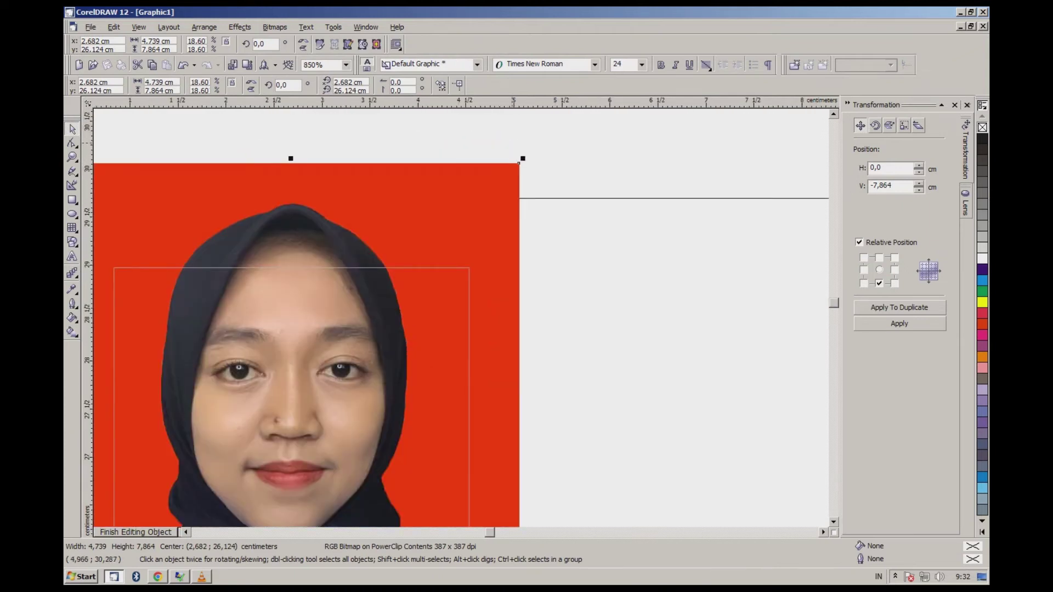
{"action": "left_click_drag", "start_coordinate": [519, 163], "coordinate": [471, 245]}
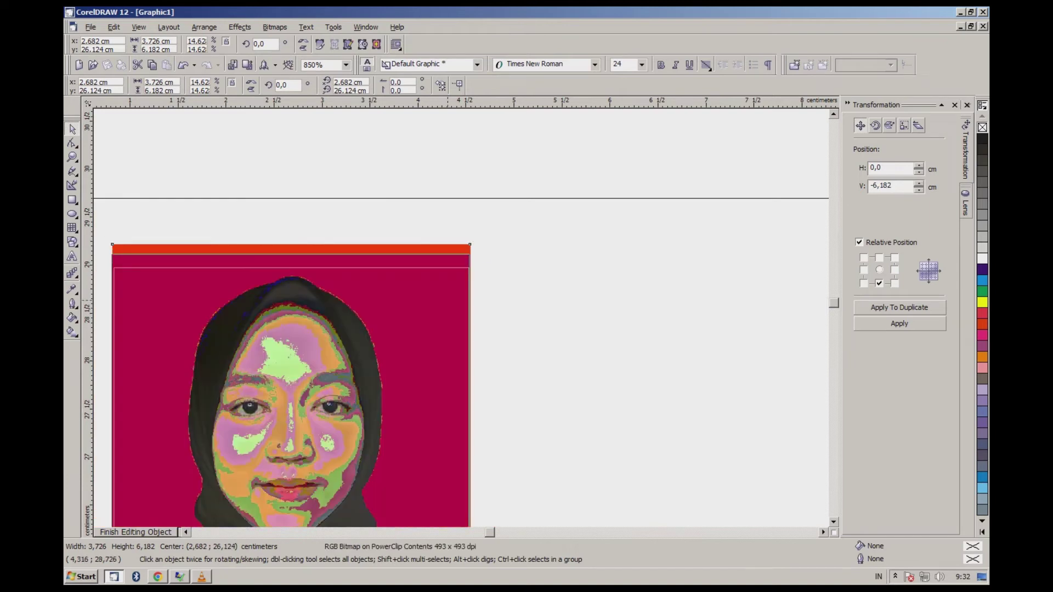
{"action": "left_click_drag", "start_coordinate": [449, 302], "coordinate": [450, 306]}
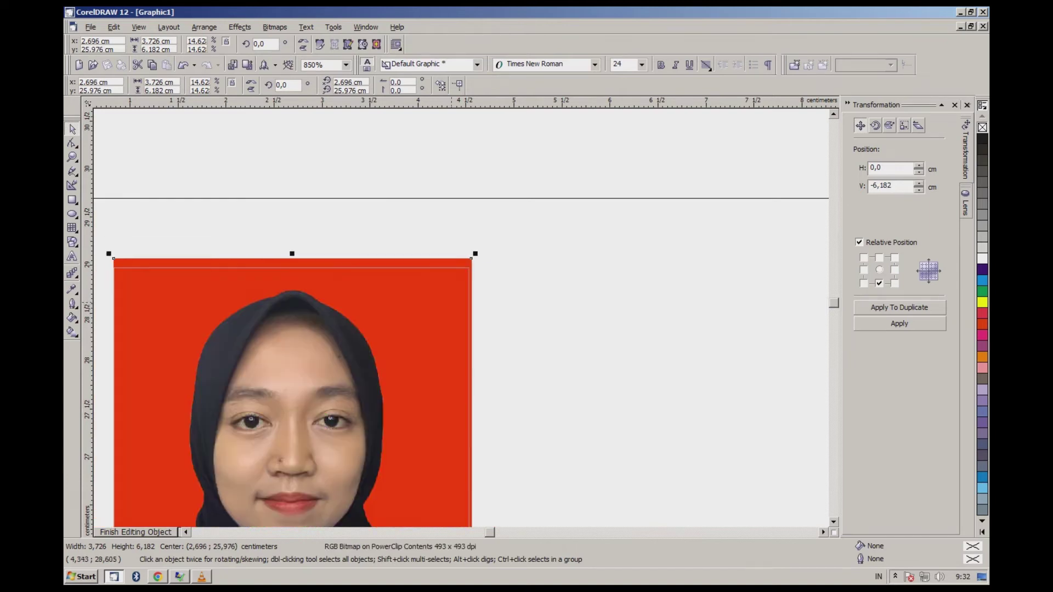
{"action": "right_click", "coordinate": [451, 299]}
{"action": "left_click", "coordinate": [459, 331]}
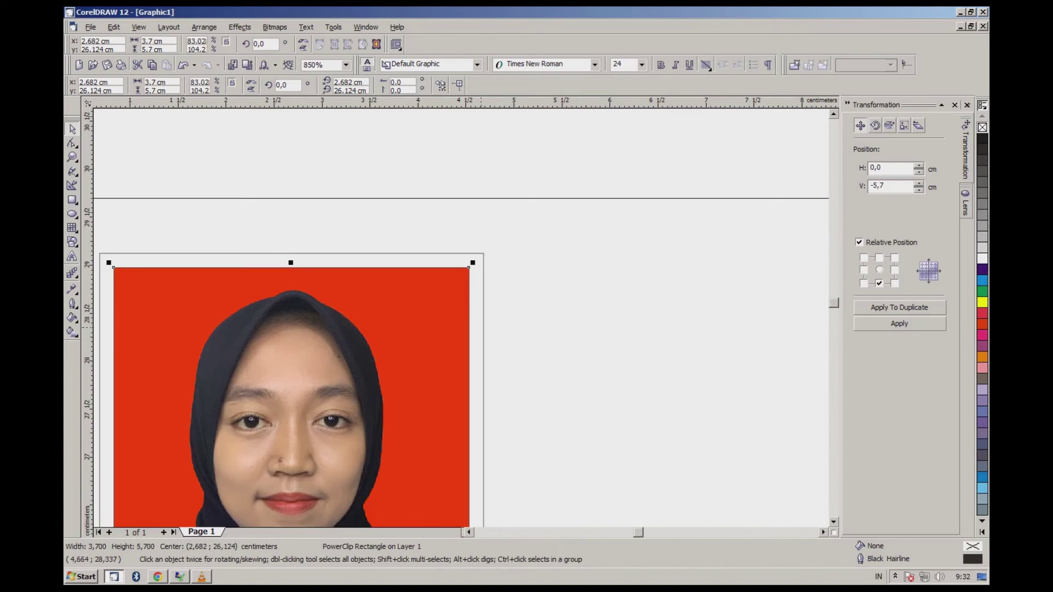
Step: Give the portrait's inner frame a white outline and duplicate the whole framed photo four times to the right with a 4 cm offset
{"action": "right_click", "coordinate": [982, 258]}
{"action": "scroll", "coordinate": [317, 154], "scroll_direction": "down", "scroll_amount": 3}
{"action": "scroll", "coordinate": [317, 154], "scroll_direction": "down", "scroll_amount": 6}
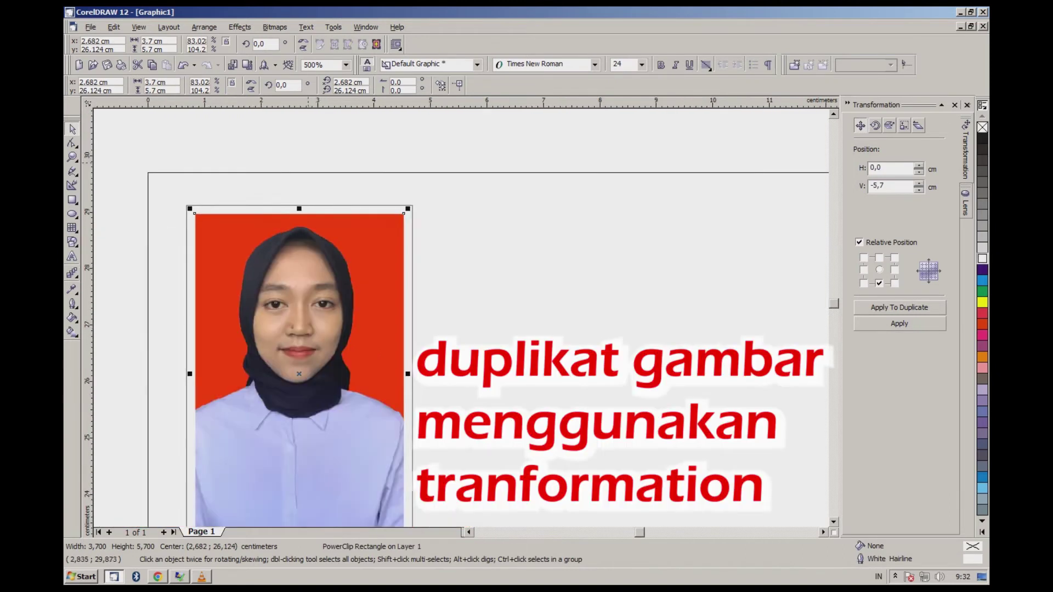
{"action": "left_click_drag", "start_coordinate": [387, 256], "coordinate": [387, 256]}
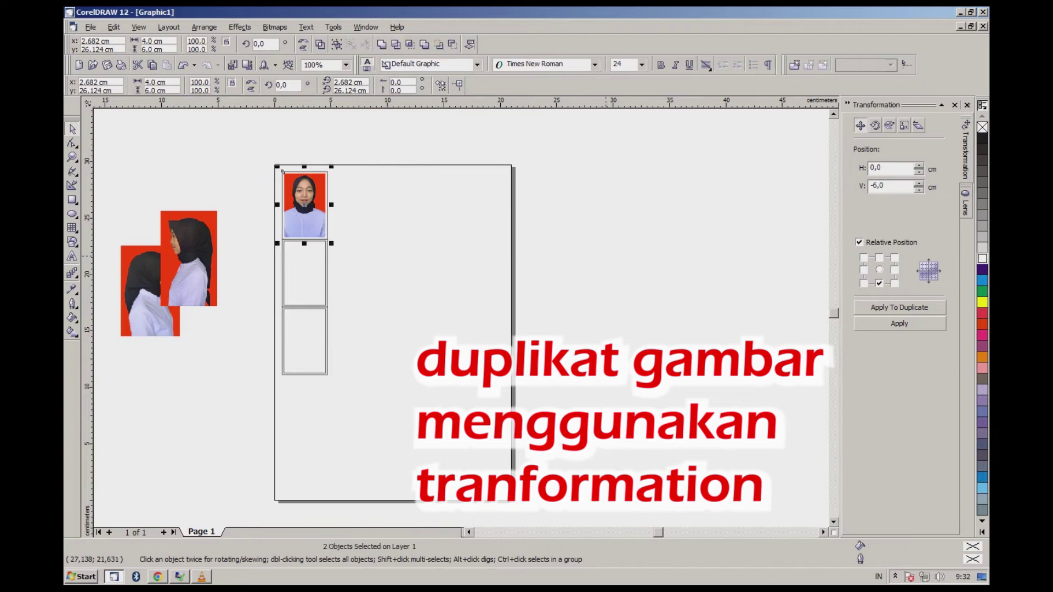
{"action": "left_click", "coordinate": [894, 269]}
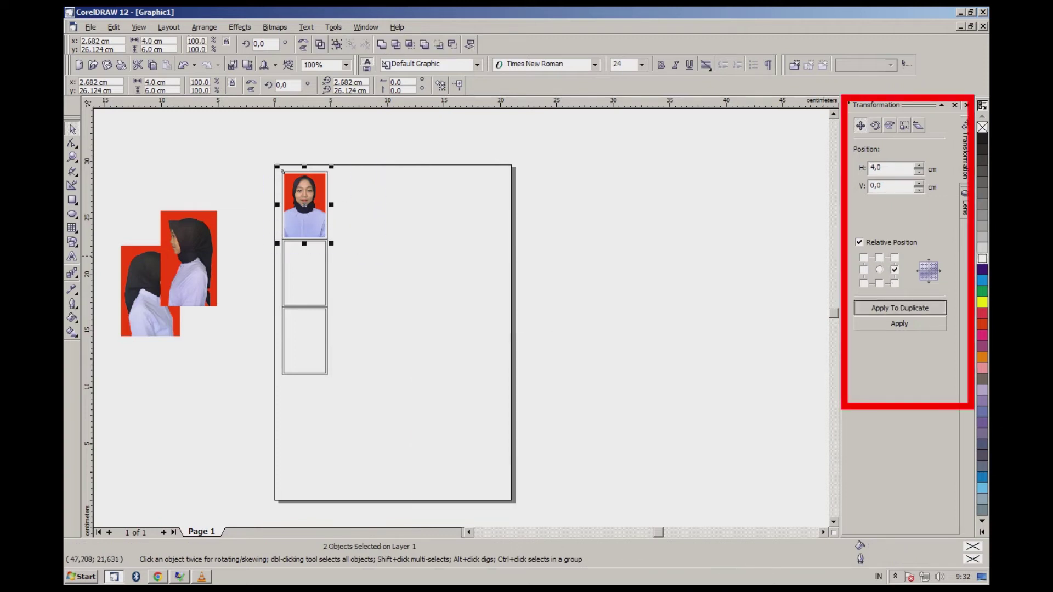
{"action": "left_click", "coordinate": [899, 308]}
{"action": "left_click", "coordinate": [899, 308]}
{"action": "left_click", "coordinate": [899, 308]}
{"action": "left_click", "coordinate": [899, 308]}
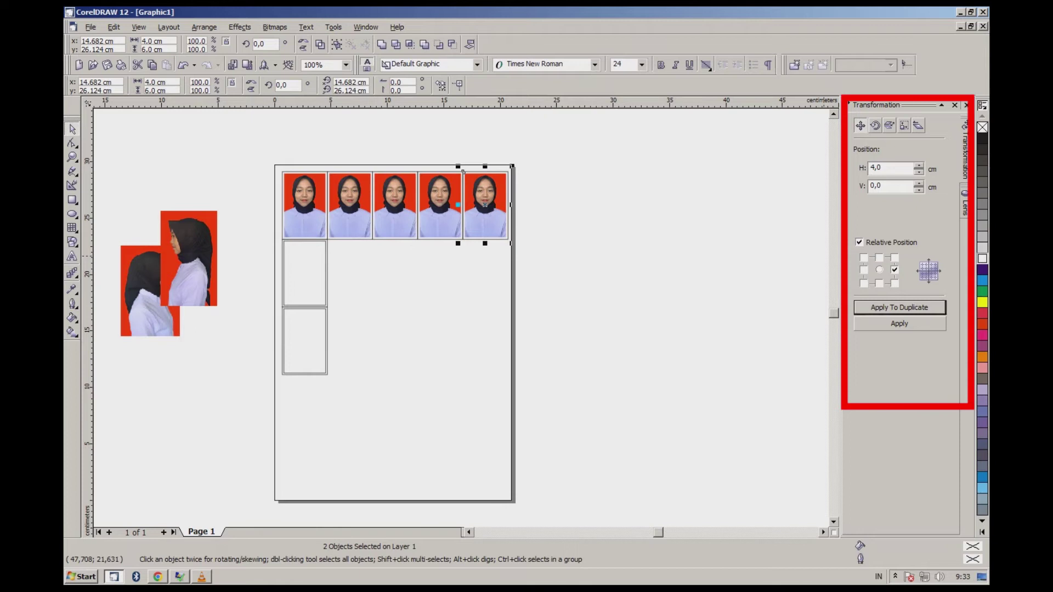
Step: Move the two empty frames to the lower part of the page and duplicate the portrait row downward with a -6 cm offset
{"action": "left_click_drag", "start_coordinate": [261, 220], "coordinate": [364, 412]}
{"action": "left_click_drag", "start_coordinate": [308, 287], "coordinate": [310, 375]}
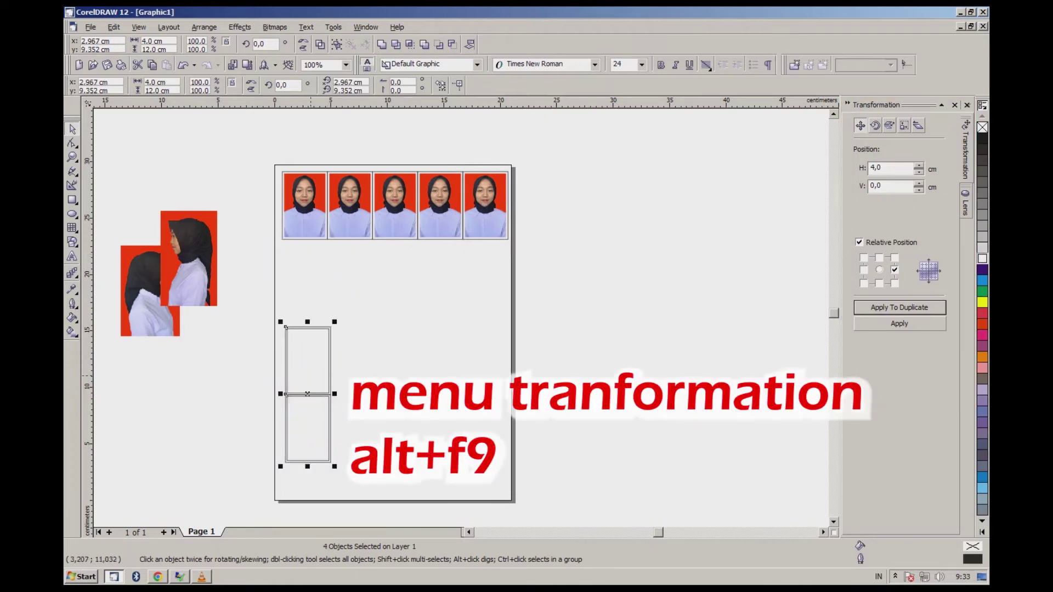
{"action": "left_click_drag", "start_coordinate": [261, 153], "coordinate": [517, 248]}
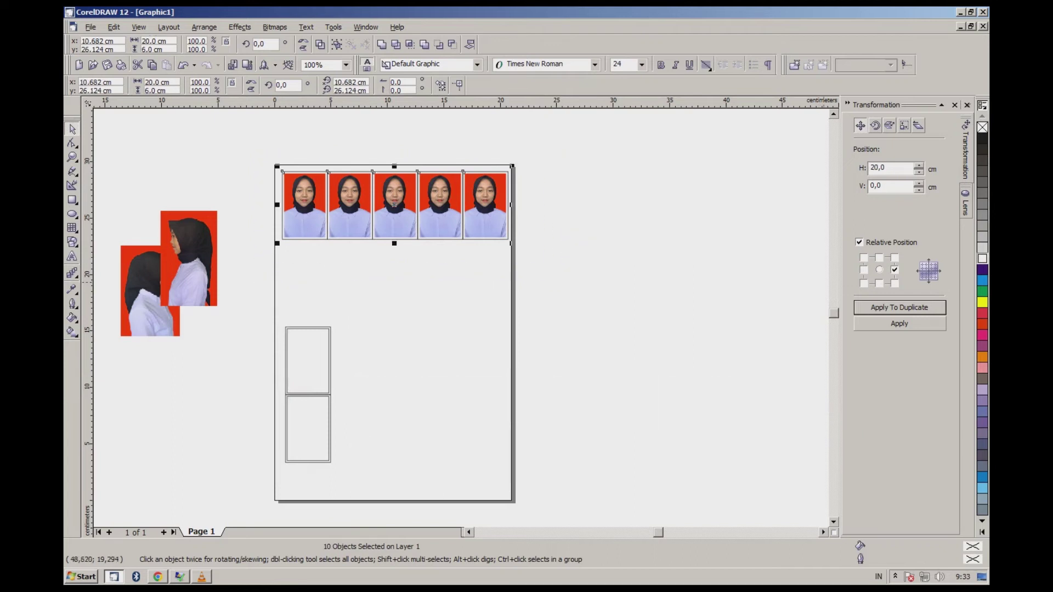
{"action": "left_click", "coordinate": [899, 307]}
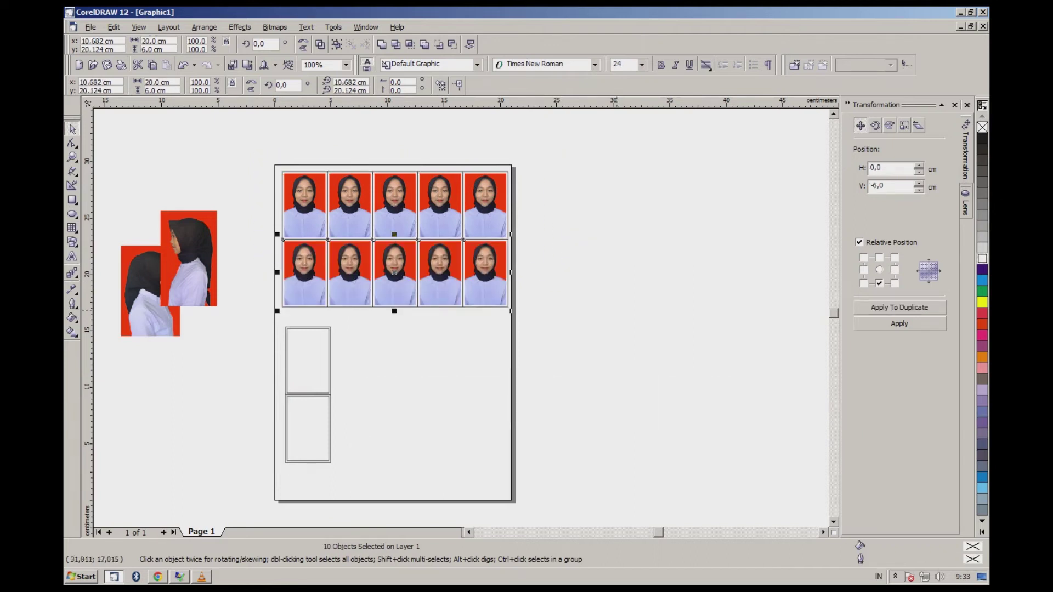
Step: Move the lower empty double frame right, centering it at about 13.5 cm horizontally and 5.6 cm vertically on the page
{"action": "left_click_drag", "start_coordinate": [233, 385], "coordinate": [373, 478]}
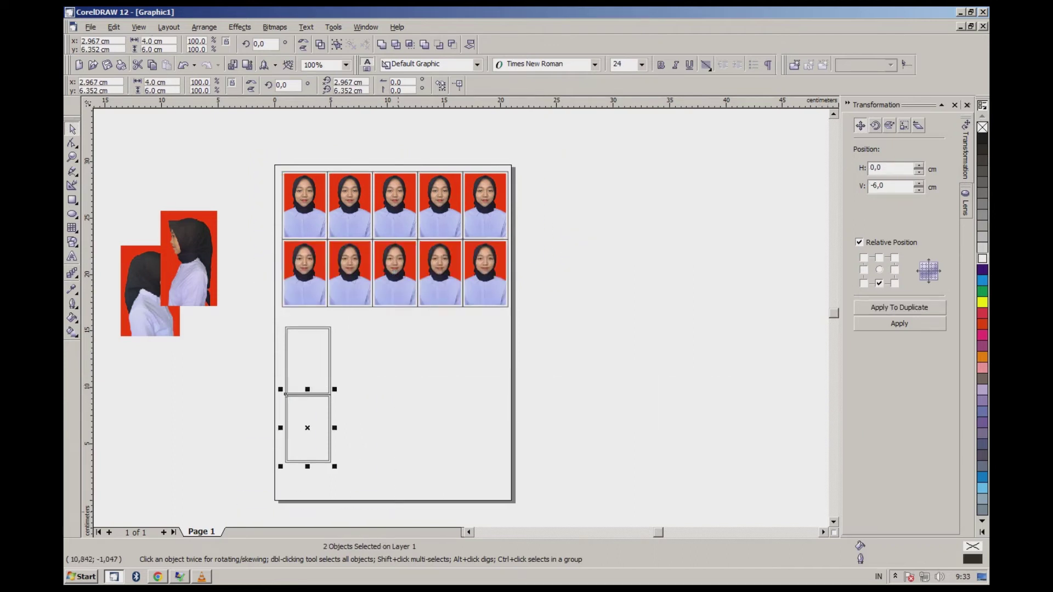
{"action": "left_click_drag", "start_coordinate": [285, 393], "coordinate": [404, 403]}
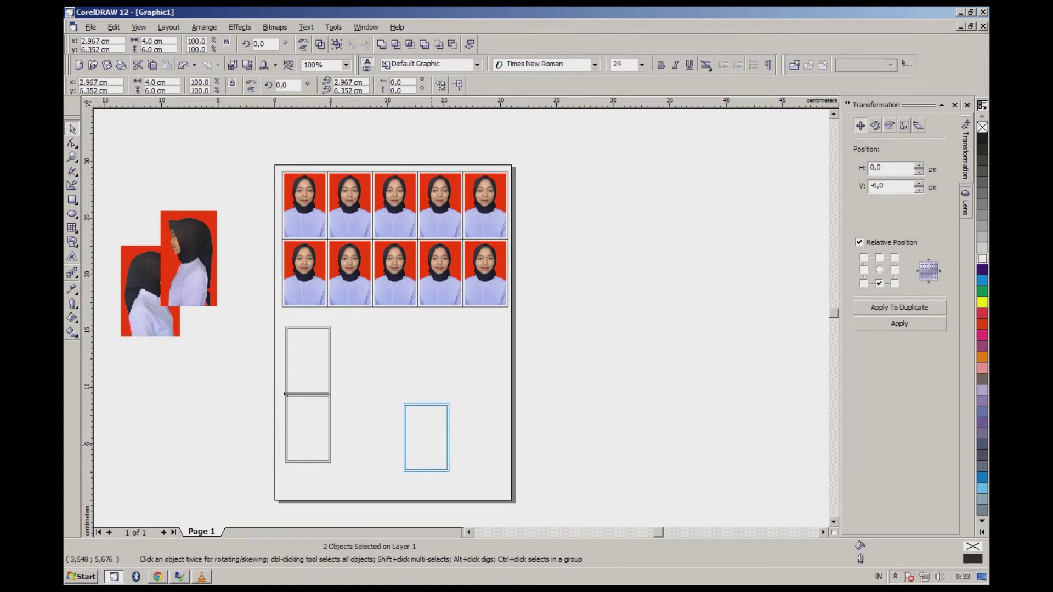
{"action": "left_click_drag", "start_coordinate": [404, 404], "coordinate": [404, 404]}
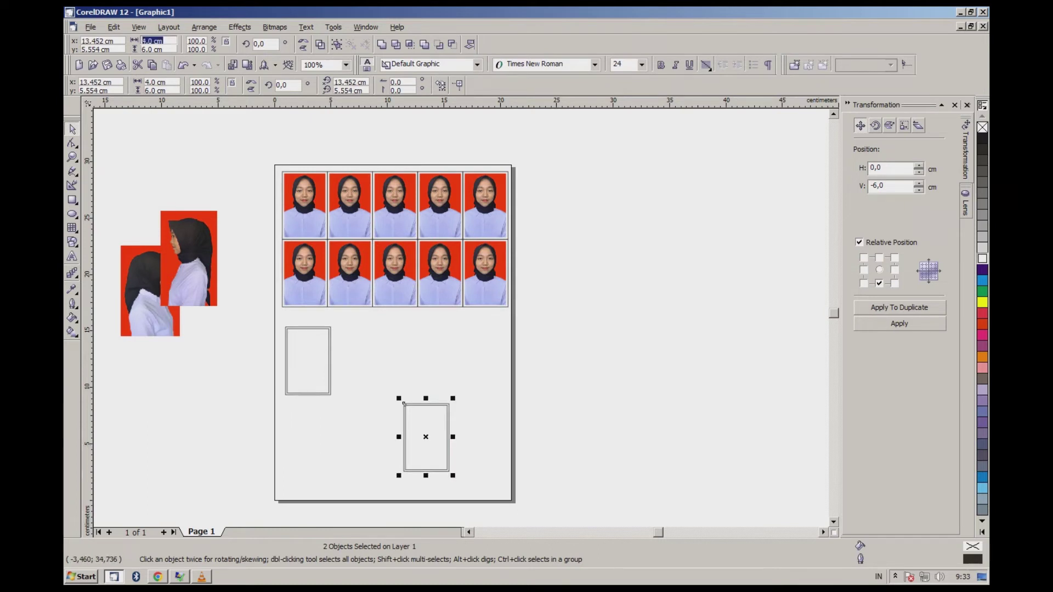
Step: Resize the selected double frame to 3 × 4 cm and move it up, centering it at about 13.6 cm horizontally and 9.9 cm vertically
{"action": "type", "text": "3"}
{"action": "key", "text": "Tab"}
{"action": "type", "text": "4"}
{"action": "key", "text": "Return"}
{"action": "left_click_drag", "start_coordinate": [426, 437], "coordinate": [428, 388]}
Step: Set the inner rectangle of the 3 × 4 cm frame to 2.7 cm wide and 3.7 cm high
{"action": "scroll", "coordinate": [441, 387], "scroll_direction": "up", "scroll_amount": 1}
{"action": "scroll", "coordinate": [439, 387], "scroll_direction": "up", "scroll_amount": 2}
{"action": "left_click", "coordinate": [475, 398]}
{"action": "right_click", "coordinate": [422, 346]}
{"action": "left_click", "coordinate": [254, 120]}
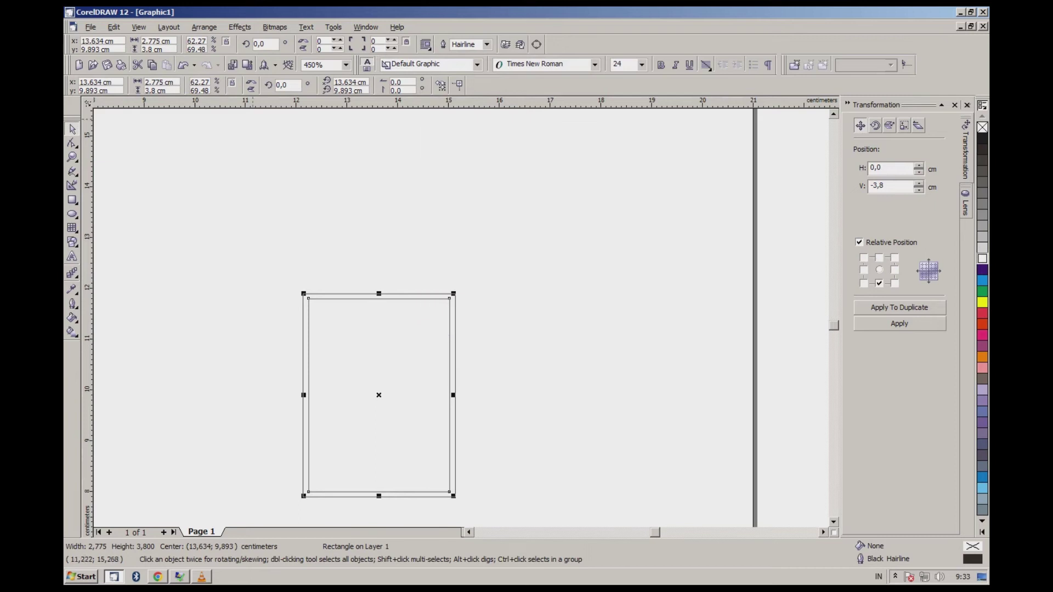
{"action": "left_click_drag", "start_coordinate": [172, 41], "coordinate": [148, 41]}
{"action": "type", "text": "7"}
{"action": "left_click_drag", "start_coordinate": [147, 50], "coordinate": [167, 49]}
{"action": "type", "text": "7"}
{"action": "key", "text": "Return"}
Step: Import IMG-20220822-WA0006.jpg and place it beside the small frame at about 2.8 by 4.6 cm
{"action": "right_click", "coordinate": [543, 241]}
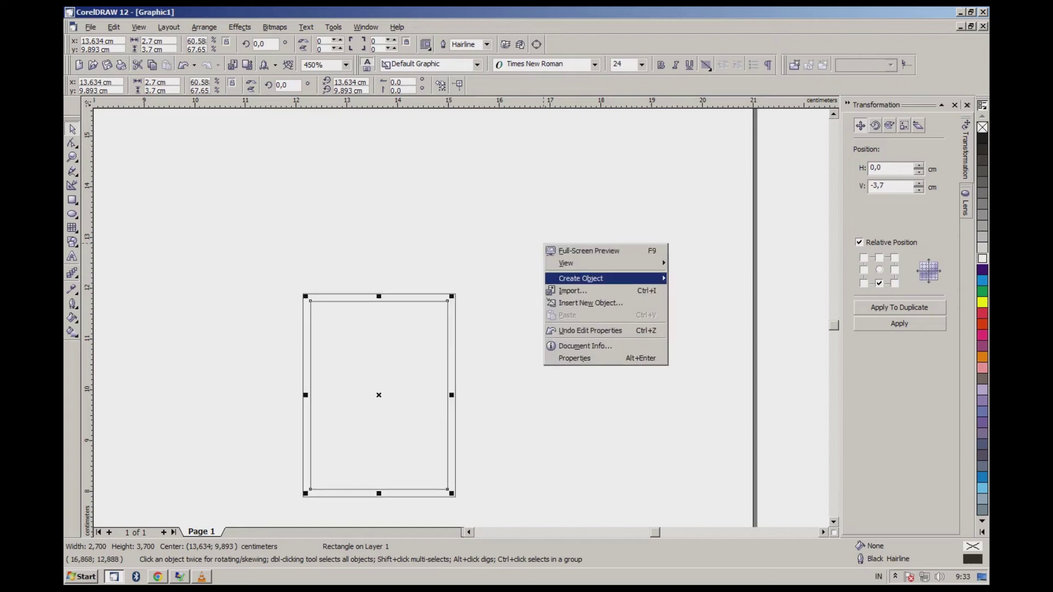
{"action": "left_click", "coordinate": [573, 292]}
{"action": "left_click", "coordinate": [548, 274]}
{"action": "scroll", "coordinate": [554, 285], "scroll_direction": "down", "scroll_amount": 4}
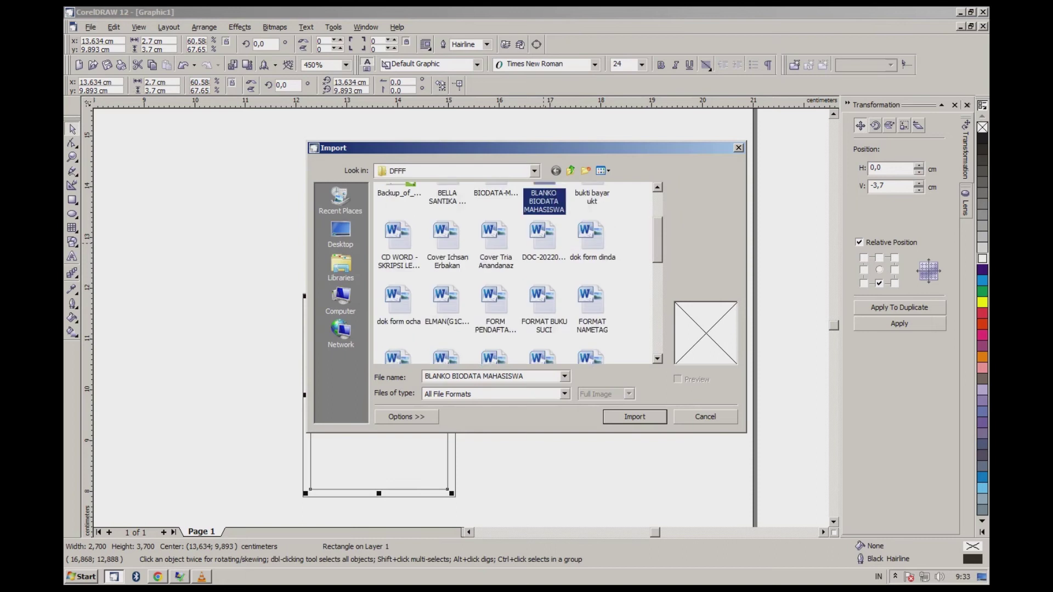
{"action": "double_click", "coordinate": [543, 268]}
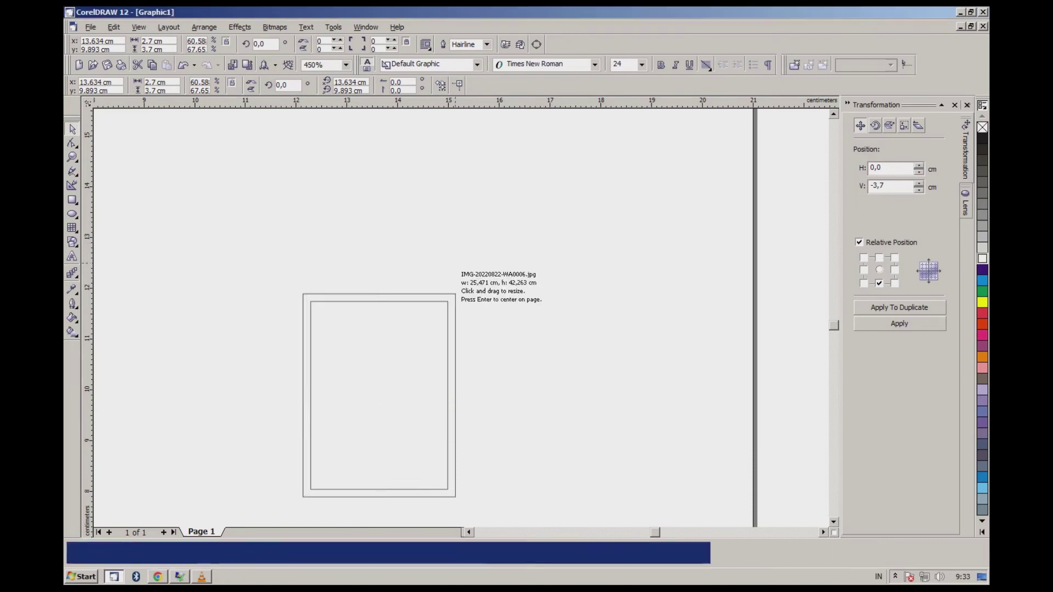
{"action": "left_click_drag", "start_coordinate": [479, 282], "coordinate": [620, 515]}
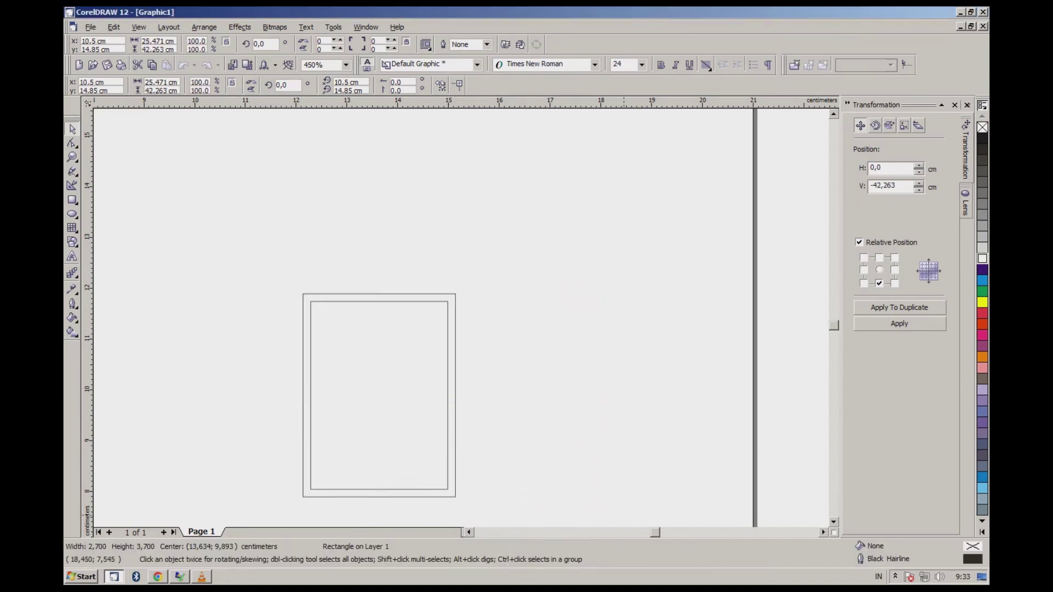
Step: PowerClip the imported portrait into the inner rectangle of the 3 × 4 cm frame
{"action": "left_click", "coordinate": [240, 27]}
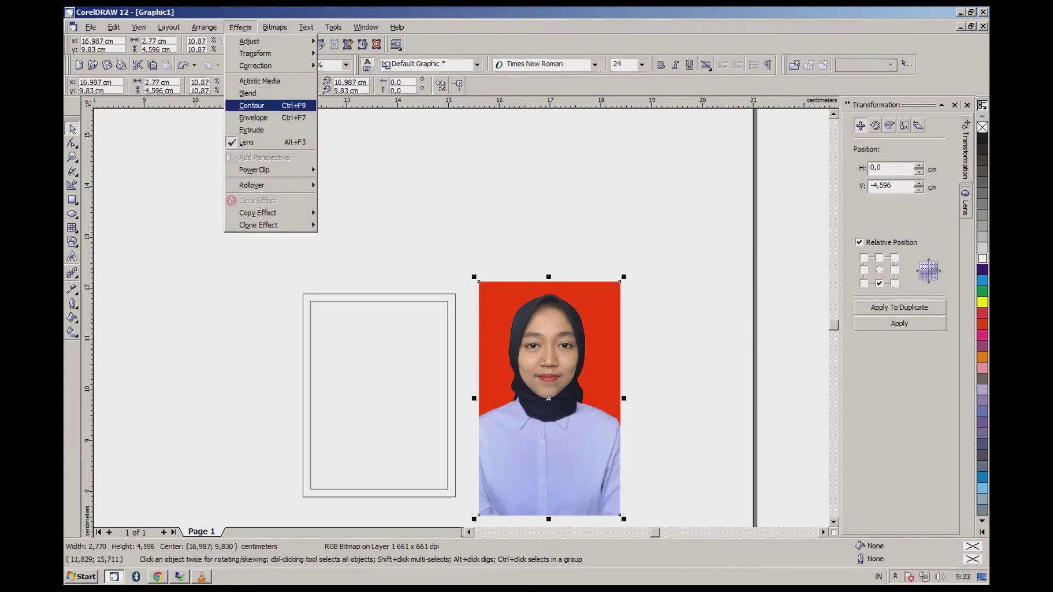
{"action": "mouse_move", "coordinate": [258, 169]}
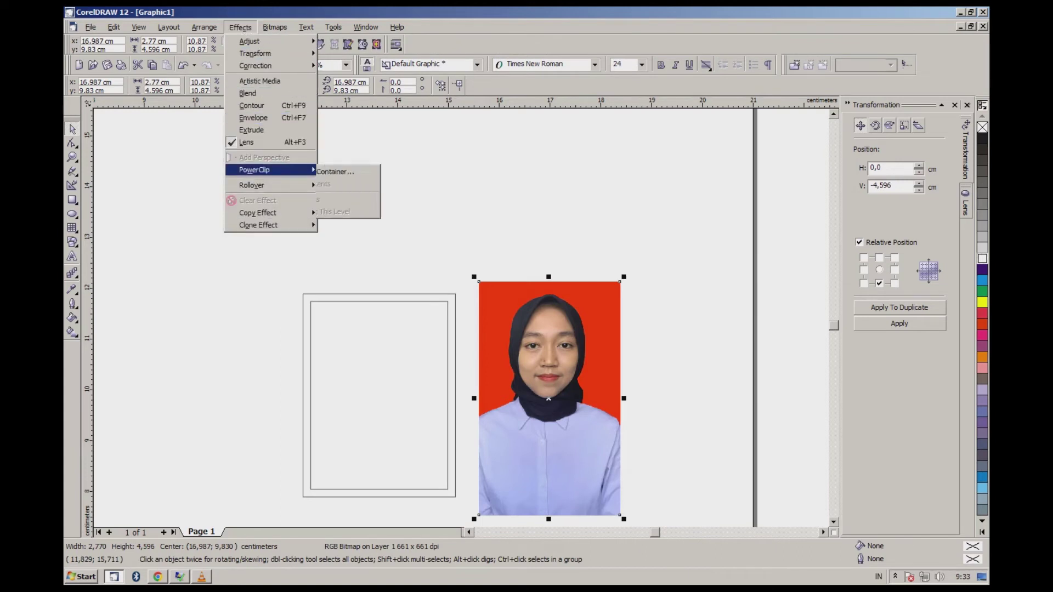
{"action": "left_click", "coordinate": [369, 172]}
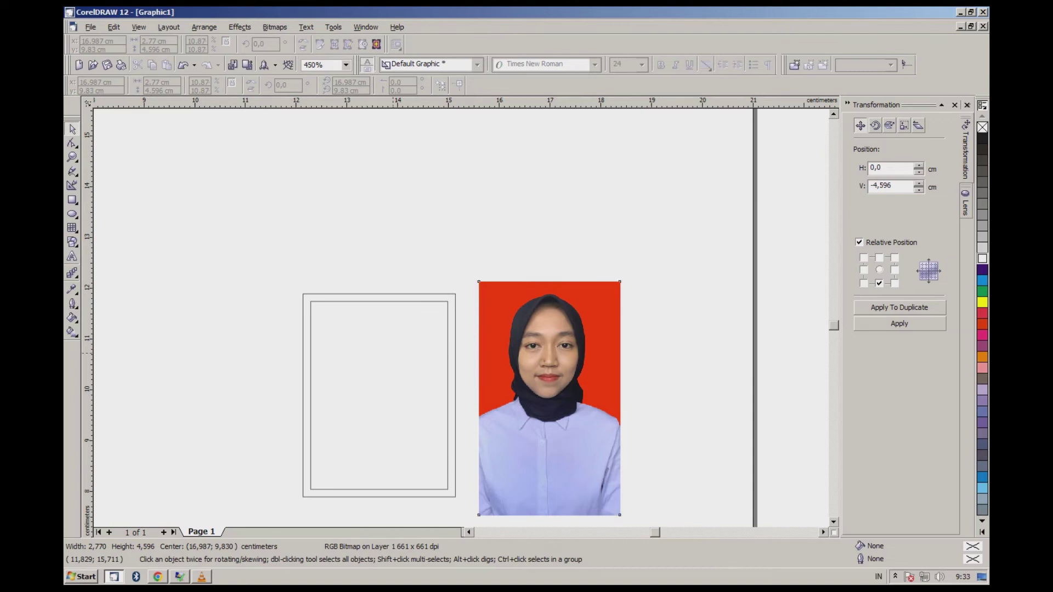
{"action": "left_click", "coordinate": [393, 353]}
Step: Edit the PowerClip contents to center the small portrait at about 9.54 cm vertically, and give its inner frame a white outline
{"action": "right_click", "coordinate": [384, 351]}
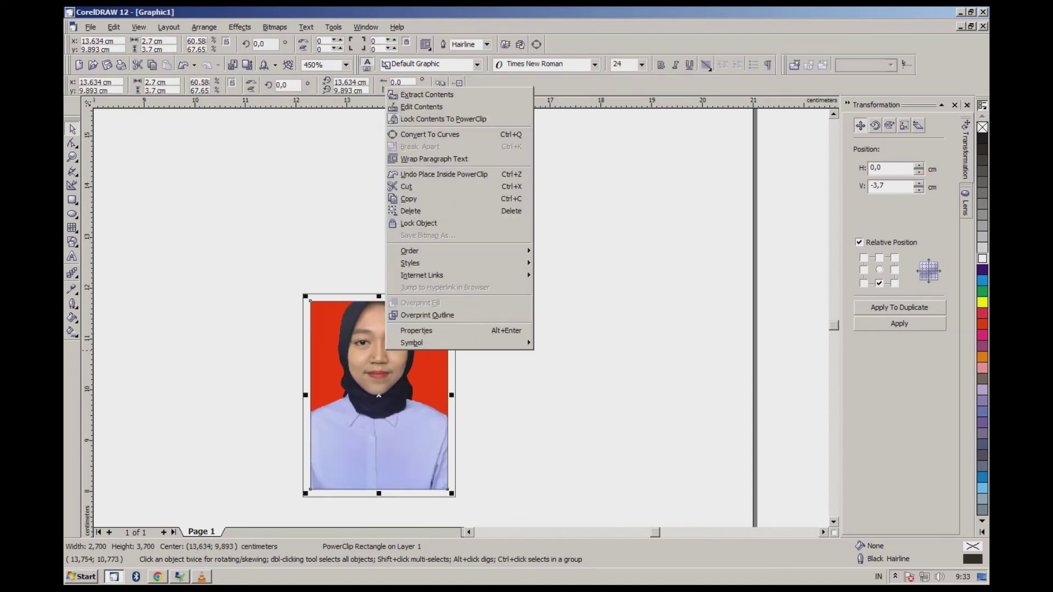
{"action": "left_click", "coordinate": [420, 107]}
{"action": "left_click", "coordinate": [389, 319]}
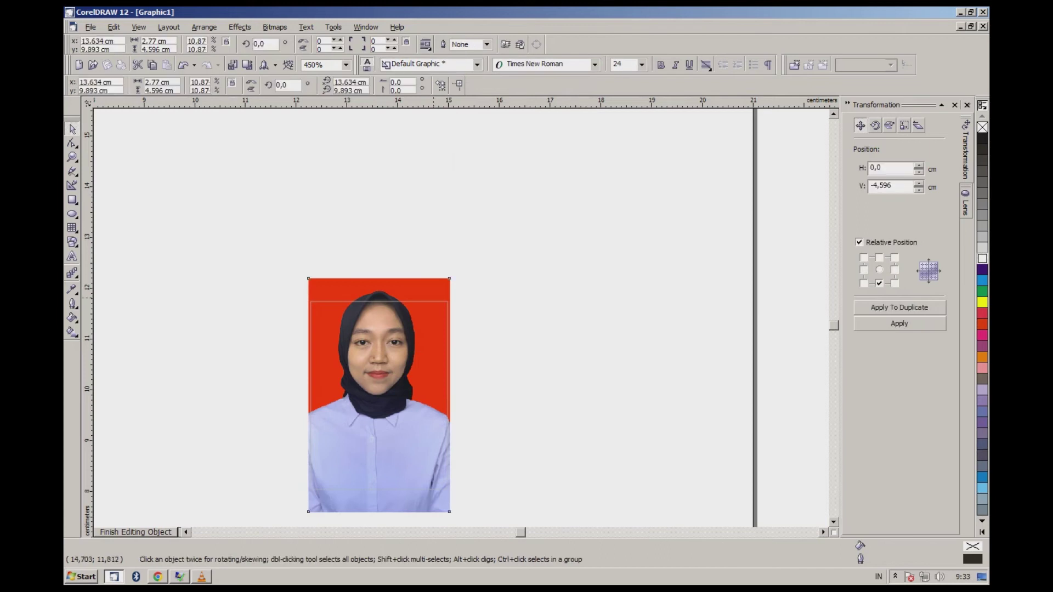
{"action": "scroll", "coordinate": [388, 317], "scroll_direction": "up", "scroll_amount": 4}
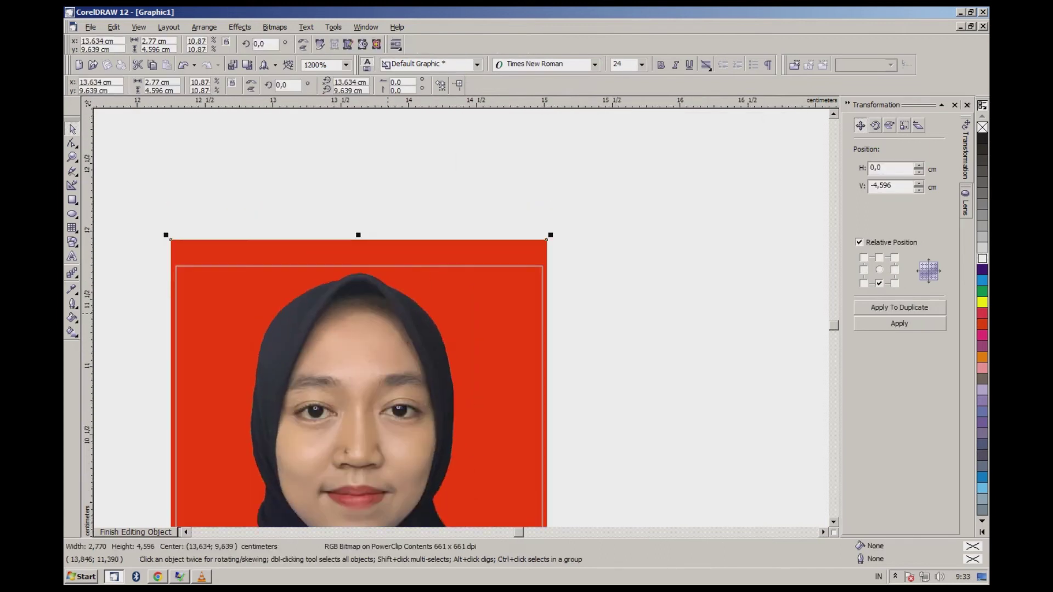
{"action": "key", "text": "Down"}
{"action": "key", "text": "Down"}
{"action": "key", "text": "Up"}
{"action": "key", "text": "Up"}
{"action": "scroll", "coordinate": [391, 313], "scroll_direction": "up", "scroll_amount": 3}
{"action": "left_click_drag", "start_coordinate": [383, 285], "coordinate": [384, 302]}
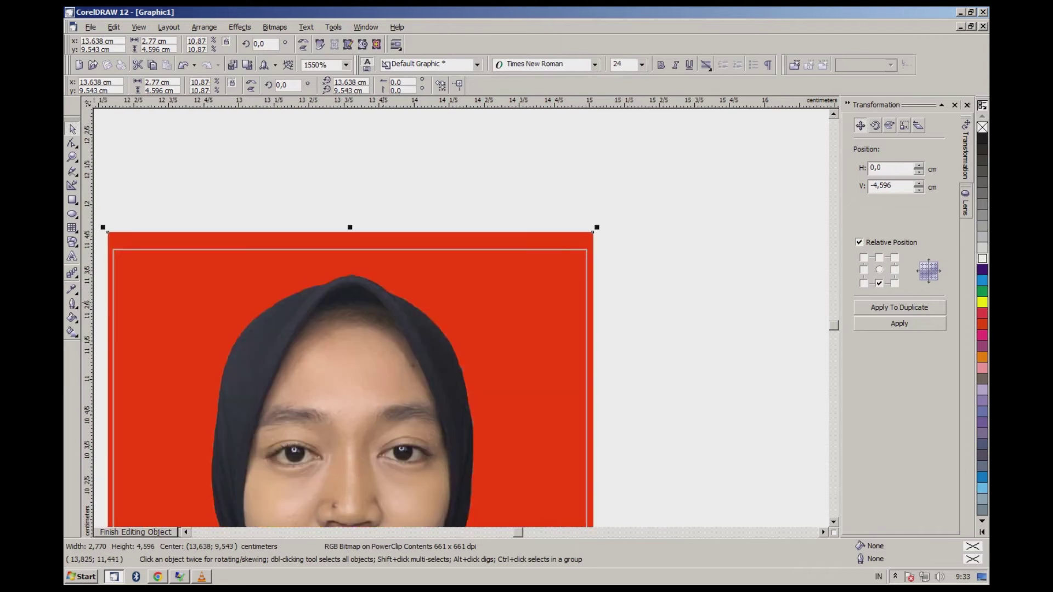
{"action": "right_click", "coordinate": [383, 301]}
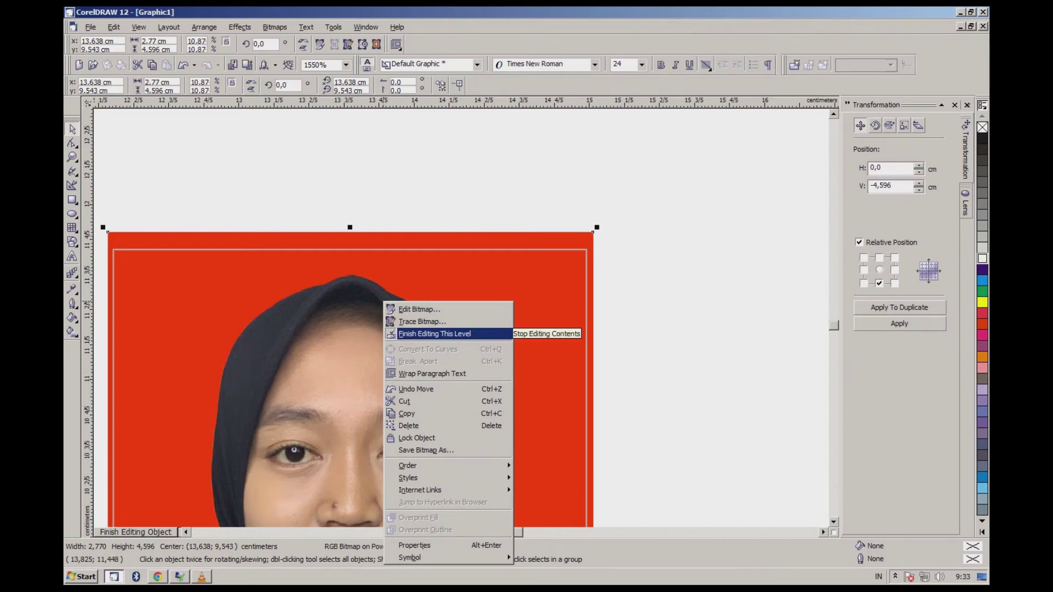
{"action": "left_click", "coordinate": [391, 334]}
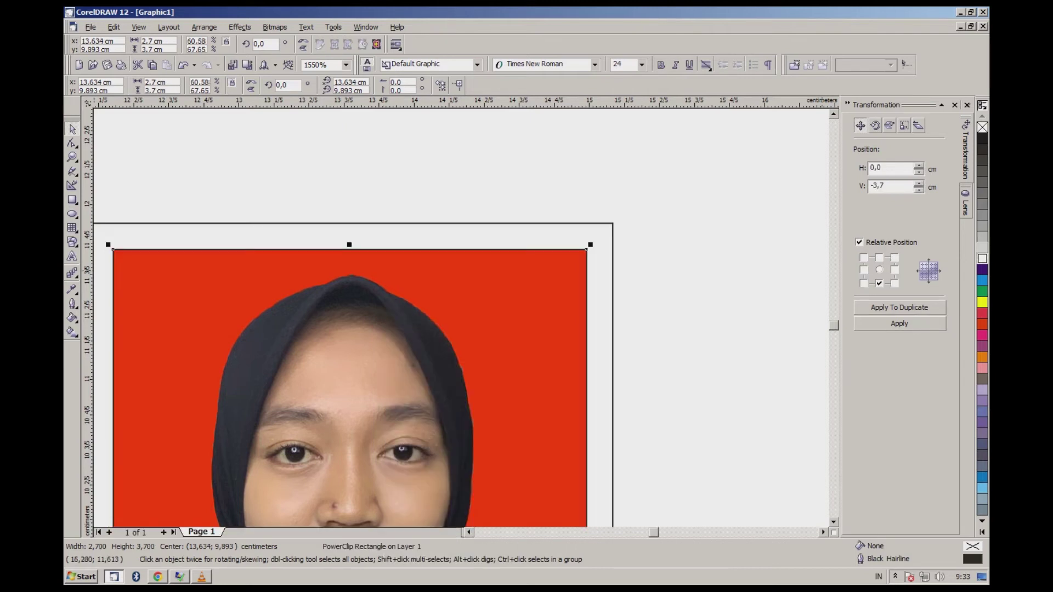
{"action": "right_click", "coordinate": [982, 258]}
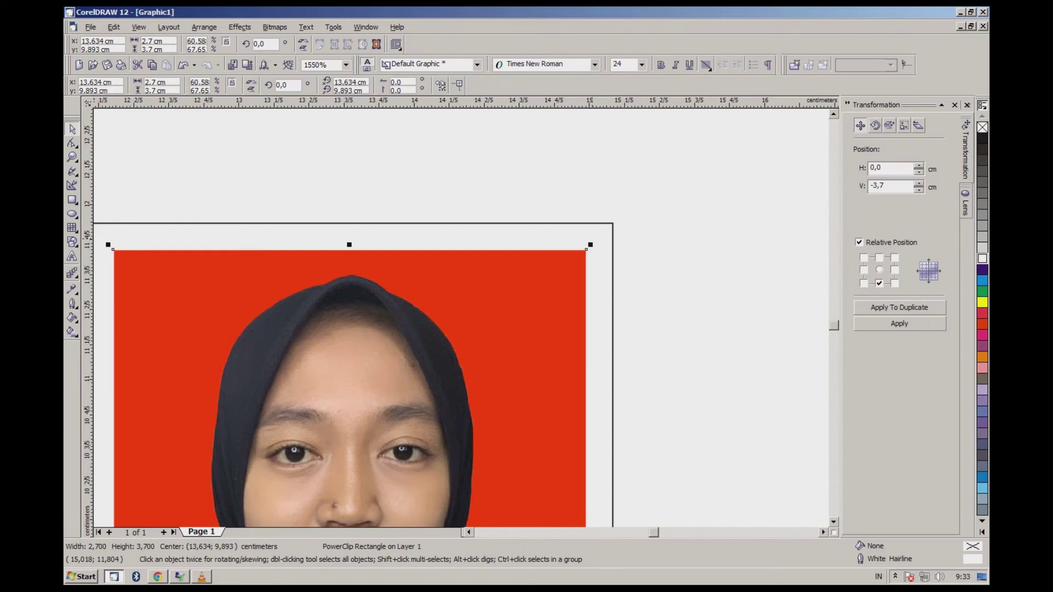
{"action": "scroll", "coordinate": [556, 224], "scroll_direction": "down", "scroll_amount": 6}
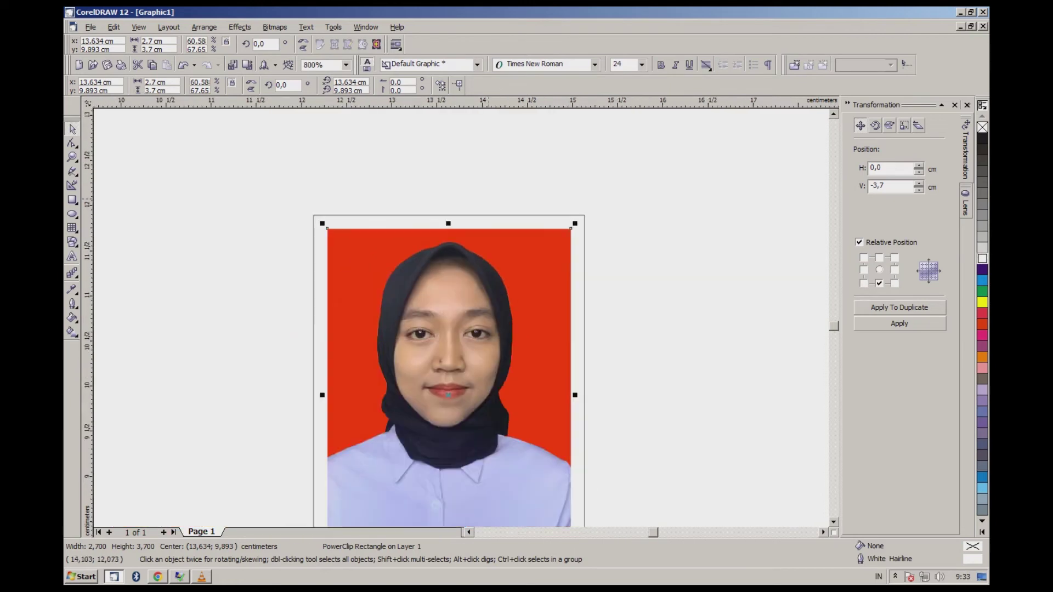
Step: Move the empty 4 × 6 cm double frame flush beneath the first portrait column and duplicate it to the right with a 4 cm offset
{"action": "scroll", "coordinate": [348, 156], "scroll_direction": "up", "scroll_amount": 1}
{"action": "mouse_move", "coordinate": [421, 248]}
{"action": "left_mouse_down"}
{"action": "mouse_move", "coordinate": [336, 140]}
{"action": "mouse_move", "coordinate": [364, 165]}
{"action": "mouse_move", "coordinate": [361, 145]}
{"action": "left_mouse_up"}
{"action": "scroll", "coordinate": [363, 174], "scroll_direction": "up", "scroll_amount": 3}
{"action": "scroll", "coordinate": [344, 101], "scroll_direction": "up", "scroll_amount": 3}
{"action": "scroll", "coordinate": [342, 104], "scroll_direction": "up", "scroll_amount": 5}
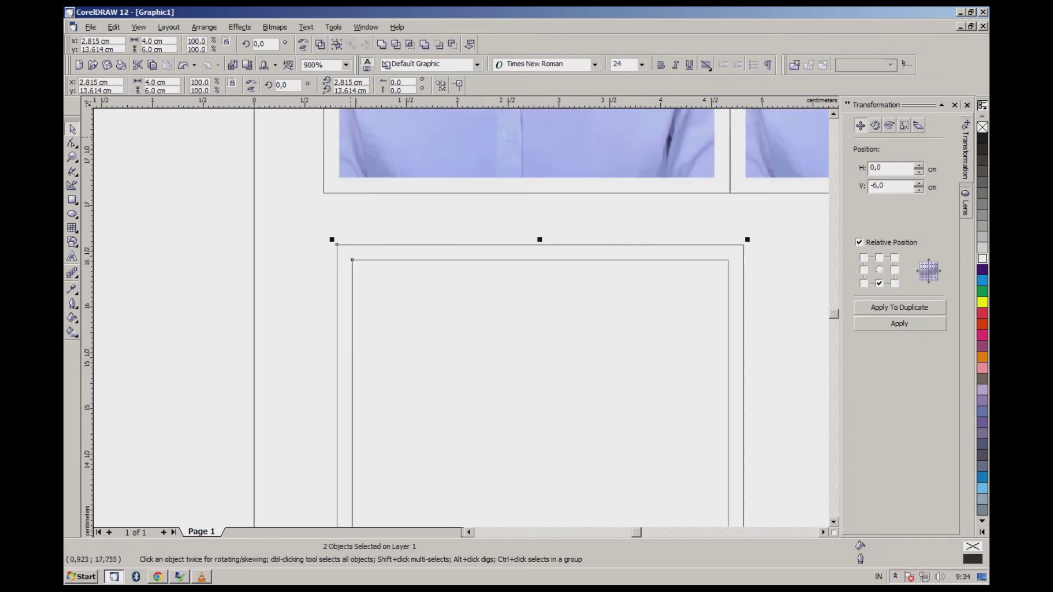
{"action": "left_click_drag", "start_coordinate": [392, 306], "coordinate": [384, 255]}
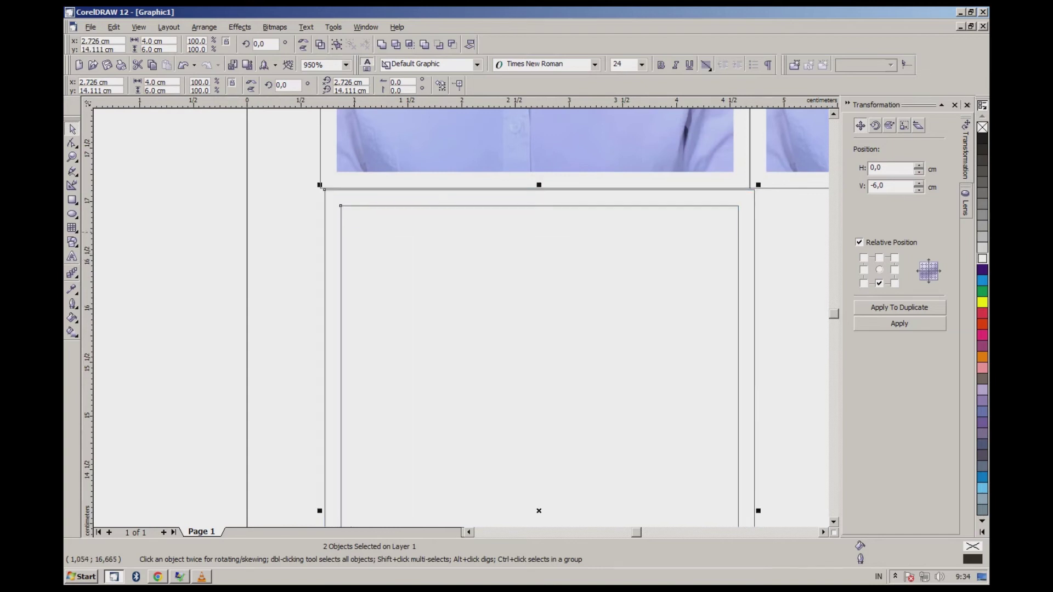
{"action": "scroll", "coordinate": [507, 221], "scroll_direction": "up", "scroll_amount": 8}
{"action": "left_click_drag", "start_coordinate": [506, 218], "coordinate": [377, 216]}
{"action": "scroll", "coordinate": [374, 178], "scroll_direction": "down", "scroll_amount": 8}
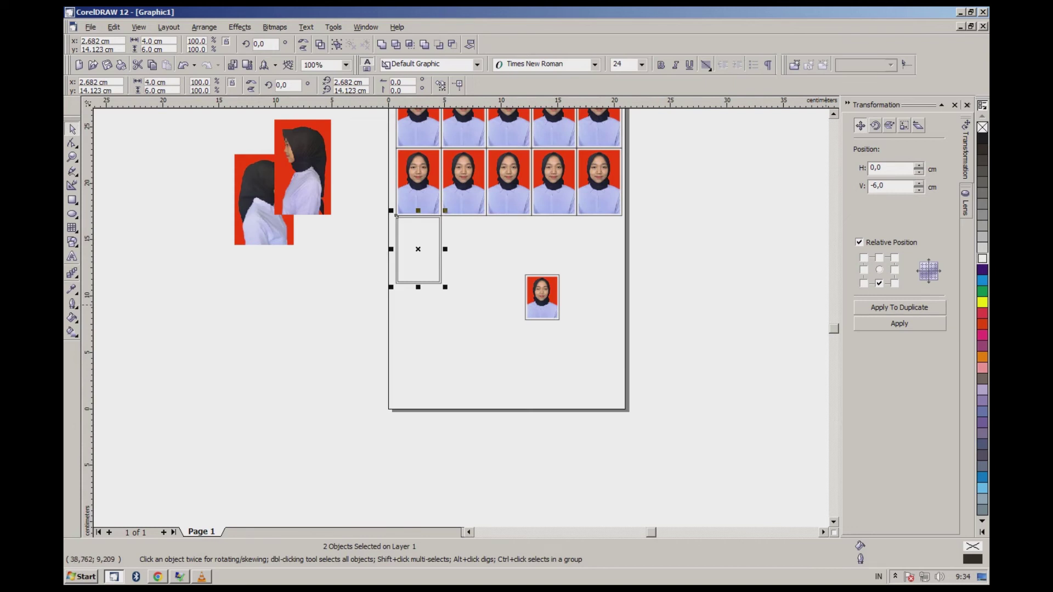
{"action": "left_click", "coordinate": [899, 307]}
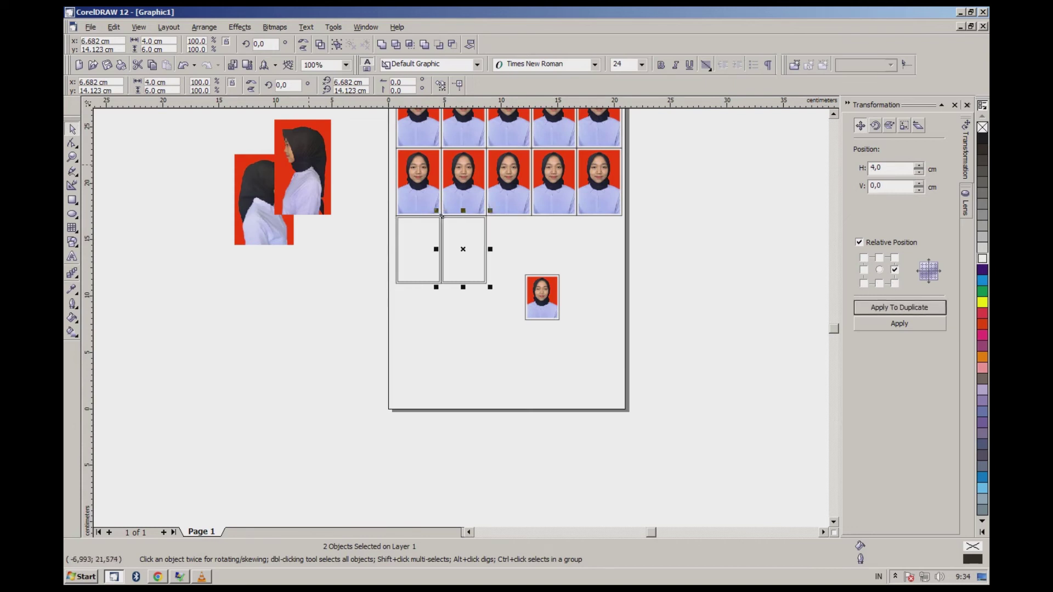
Step: PowerClip the left-facing profile photo into the inner rectangle of the left empty frame
{"action": "left_click", "coordinate": [302, 148]}
{"action": "left_click", "coordinate": [239, 27]}
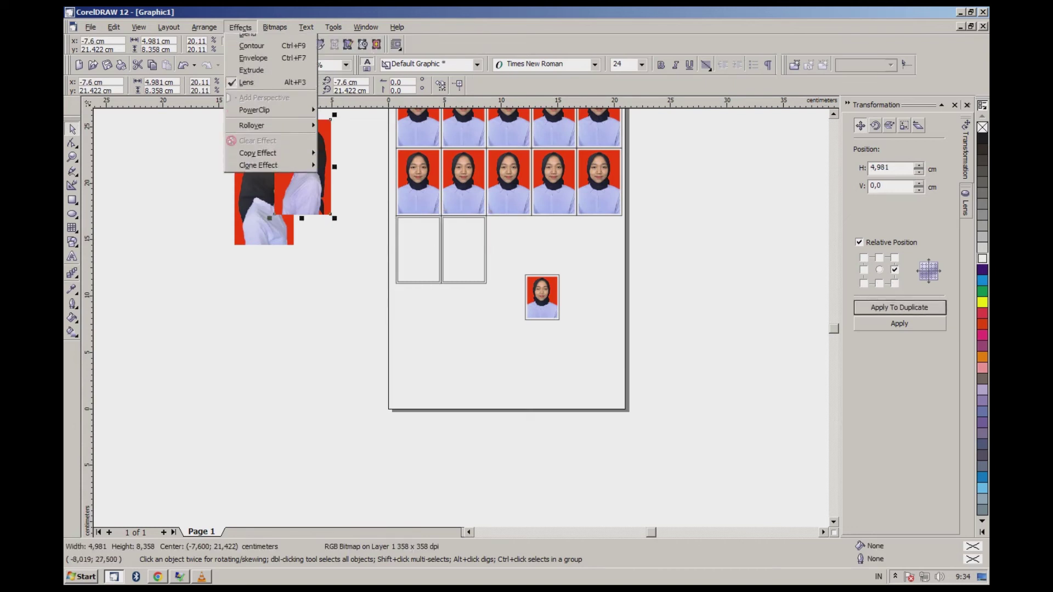
{"action": "mouse_move", "coordinate": [272, 169]}
{"action": "left_click", "coordinate": [369, 172]}
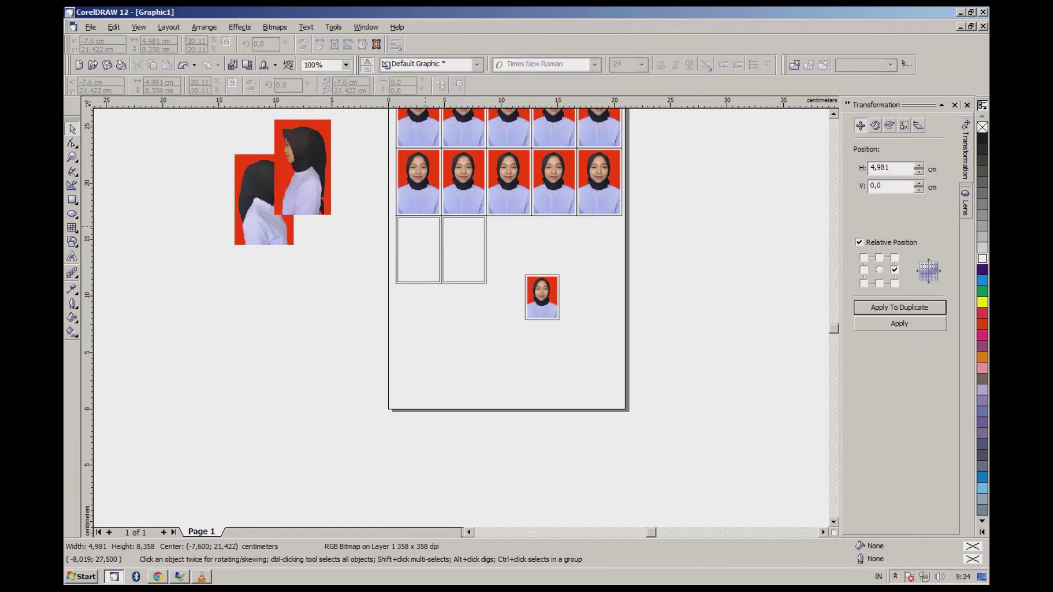
{"action": "left_click", "coordinate": [418, 250]}
Step: PowerClip the right-facing profile photo into the inner rectangle of the second empty frame
{"action": "left_click", "coordinate": [279, 195]}
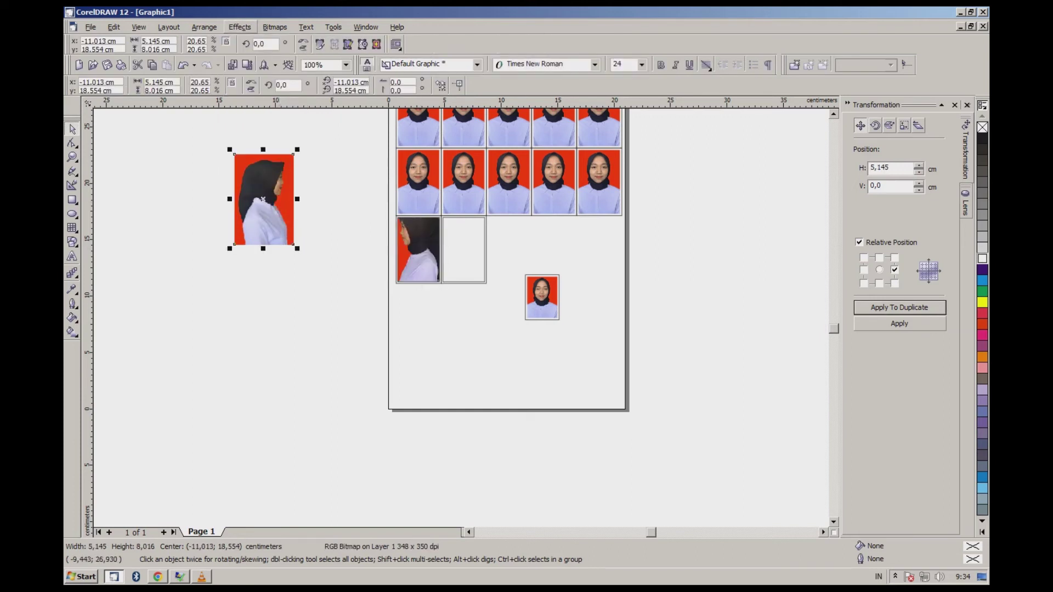
{"action": "left_click", "coordinate": [239, 27]}
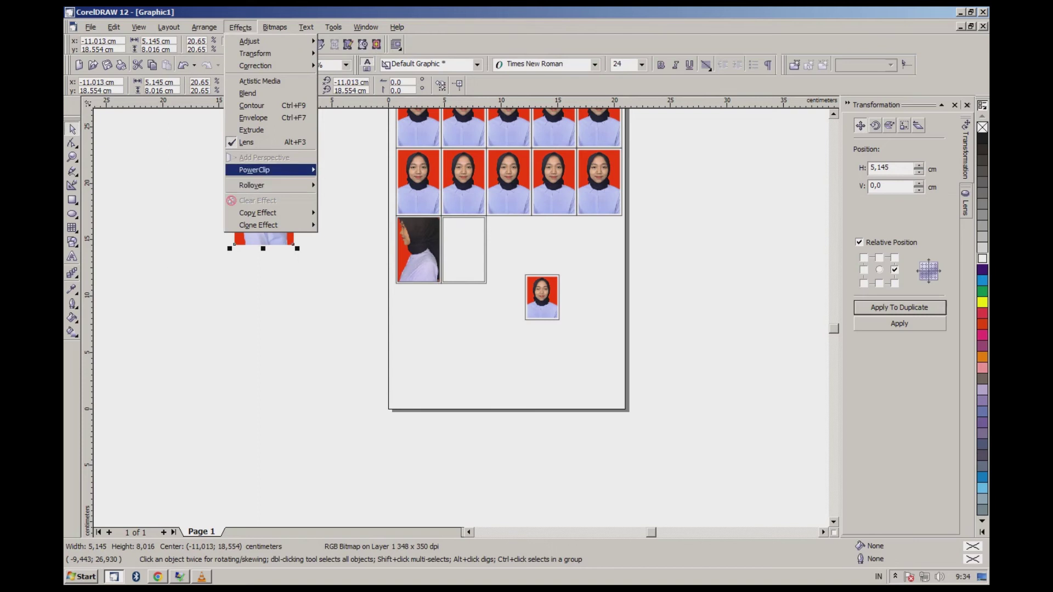
{"action": "mouse_move", "coordinate": [272, 169]}
{"action": "left_click", "coordinate": [369, 172]}
{"action": "left_click", "coordinate": [463, 250]}
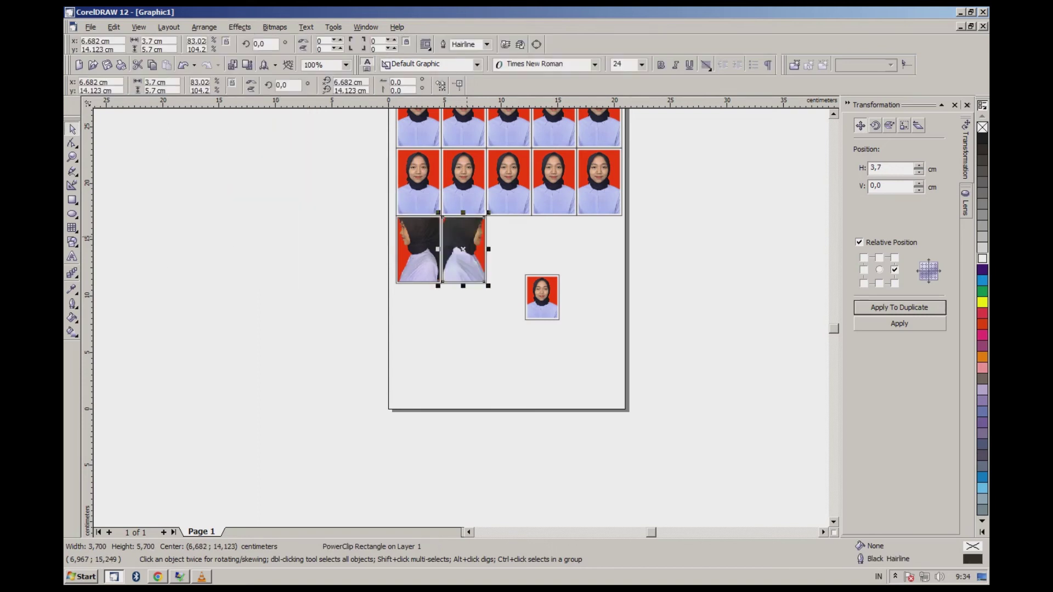
Step: Edit the right-facing profile's PowerClip contents, scaling the photo to about 4.0 by 6.3 cm and shifting it slightly down, and finish editing
{"action": "scroll", "coordinate": [464, 249], "scroll_direction": "up", "scroll_amount": 4}
{"action": "right_click", "coordinate": [482, 223]}
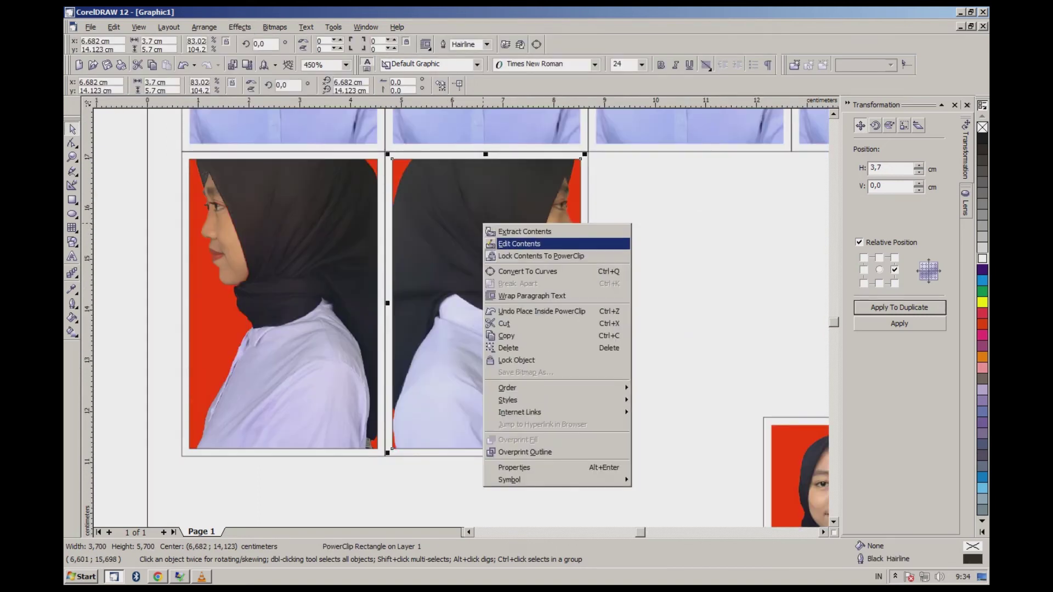
{"action": "left_click", "coordinate": [490, 243]}
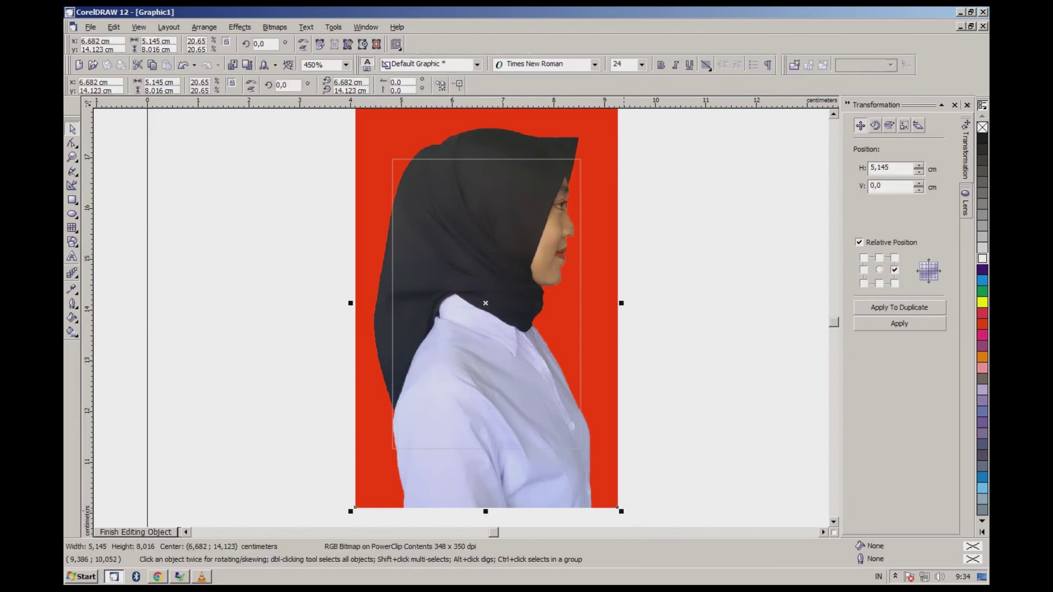
{"action": "left_click_drag", "start_coordinate": [621, 511], "coordinate": [588, 464]}
{"action": "scroll", "coordinate": [495, 179], "scroll_direction": "up", "scroll_amount": 3}
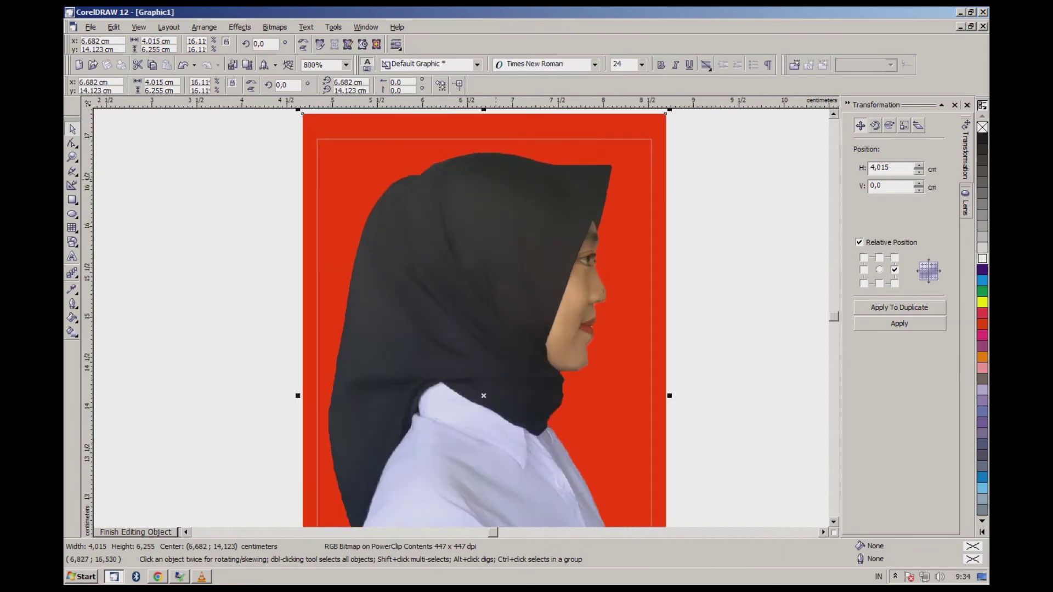
{"action": "left_click_drag", "start_coordinate": [498, 180], "coordinate": [497, 186]}
{"action": "right_click", "coordinate": [497, 185]}
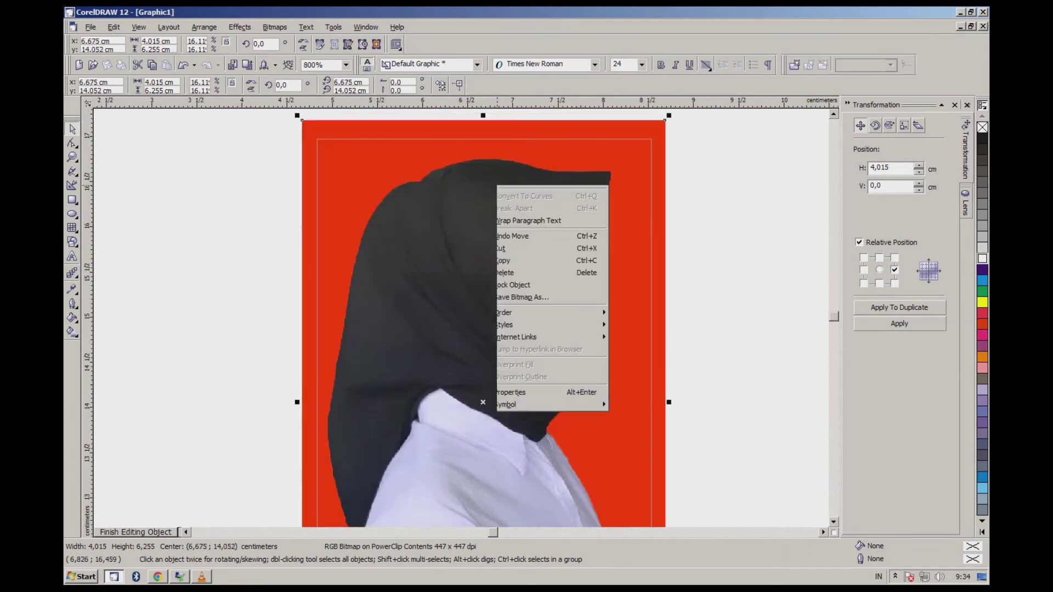
{"action": "left_click", "coordinate": [503, 218]}
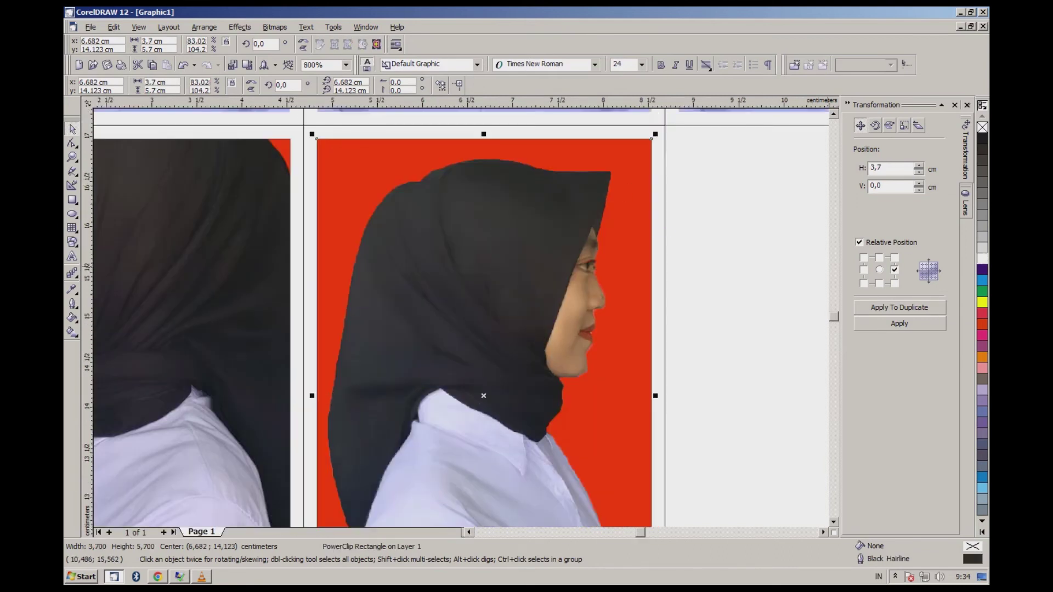
Step: Scale the left-facing profile inside its PowerClip to about 3.9 by 6.6 cm, shift it slightly down, and give its frame a white outline
{"action": "scroll", "coordinate": [748, 194], "scroll_direction": "down", "scroll_amount": 3}
{"action": "right_click", "coordinate": [420, 194]}
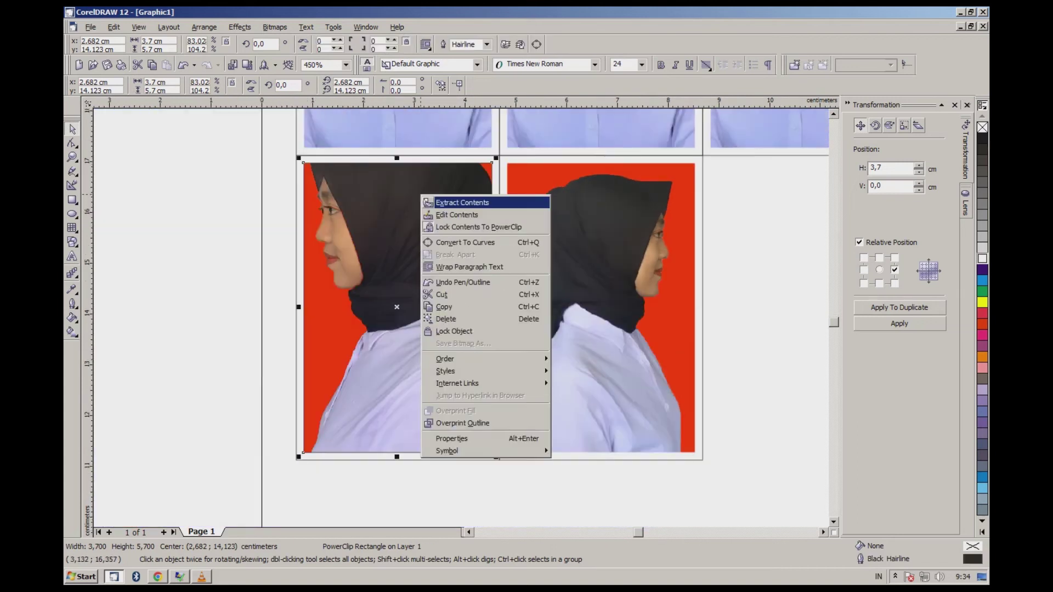
{"action": "left_click", "coordinate": [447, 215]}
{"action": "left_click_drag", "start_coordinate": [528, 523], "coordinate": [500, 477]}
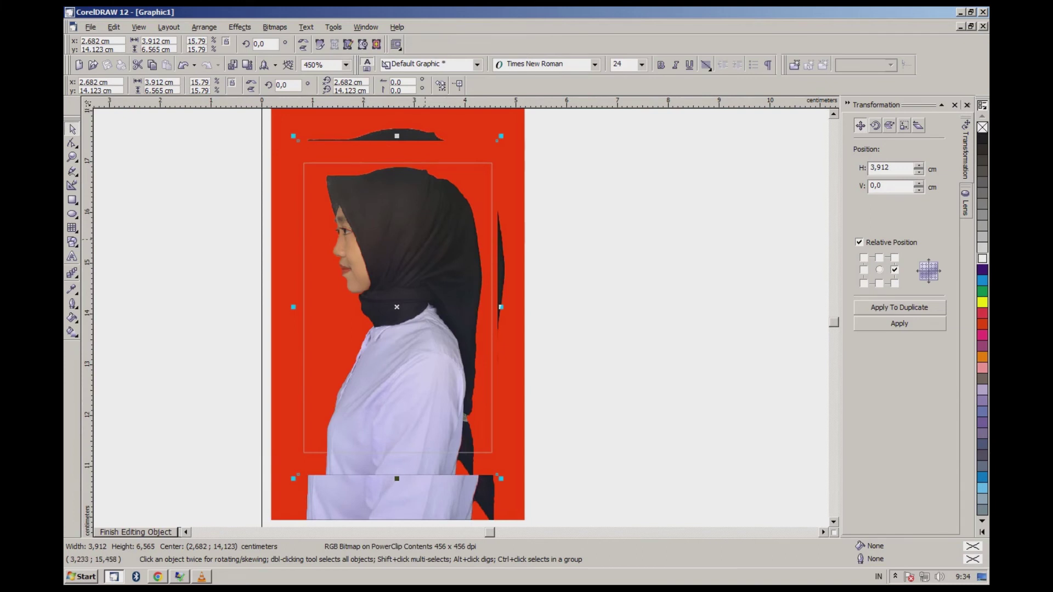
{"action": "scroll", "coordinate": [425, 238], "scroll_direction": "up", "scroll_amount": 3}
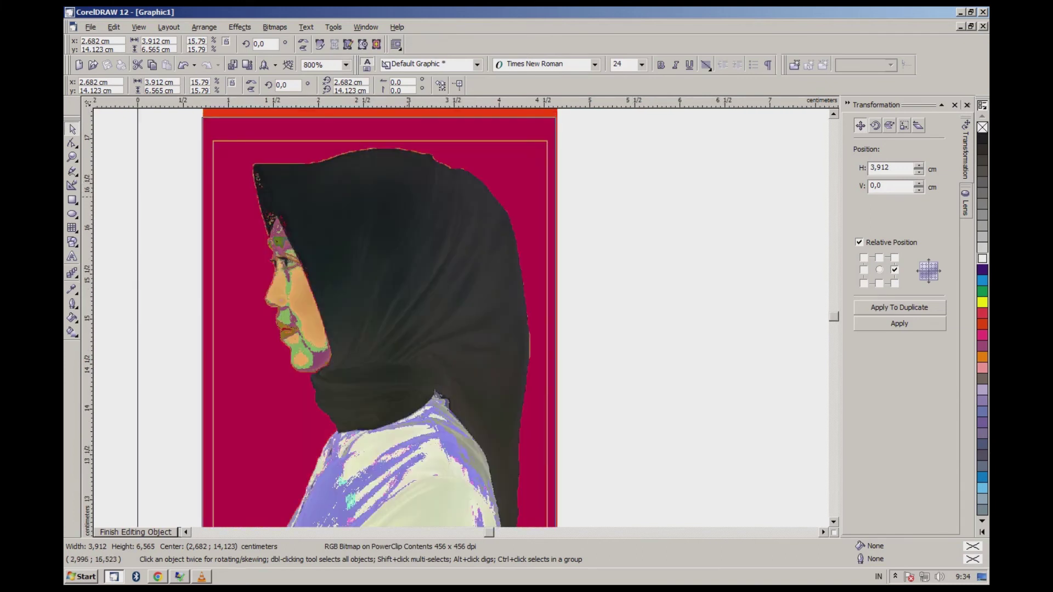
{"action": "left_click_drag", "start_coordinate": [409, 181], "coordinate": [408, 196]}
{"action": "right_click", "coordinate": [408, 196]}
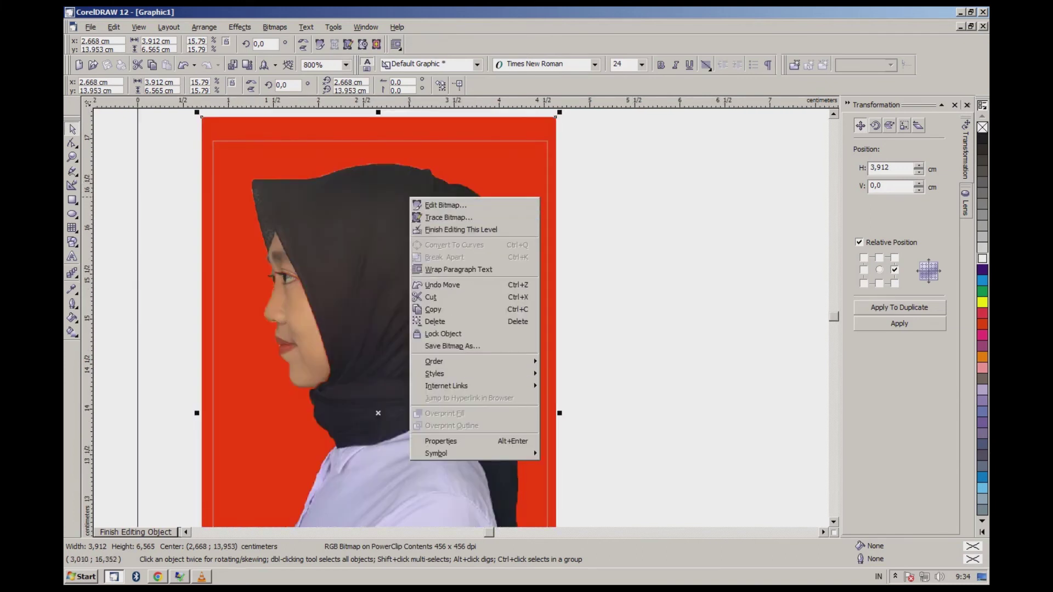
{"action": "left_click", "coordinate": [433, 231]}
{"action": "right_click", "coordinate": [982, 258]}
Step: Finish editing the profile's PowerClip contents and duplicate both framed profile photos 8.0 cm to the right
{"action": "scroll", "coordinate": [362, 269], "scroll_direction": "down", "scroll_amount": 3}
{"action": "left_click_drag", "start_coordinate": [283, 235], "coordinate": [447, 336]}
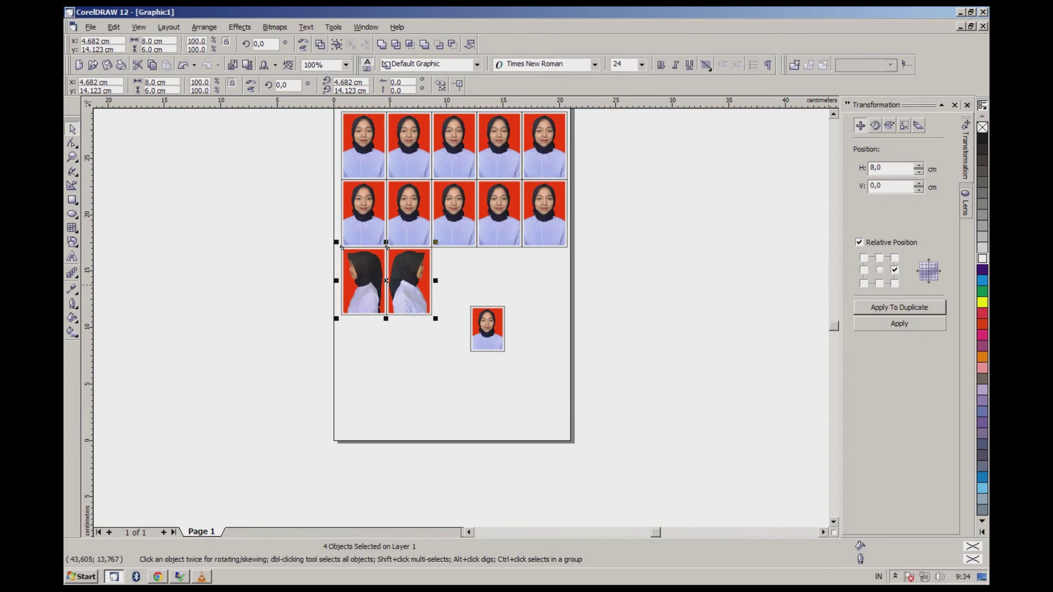
{"action": "left_click", "coordinate": [899, 307]}
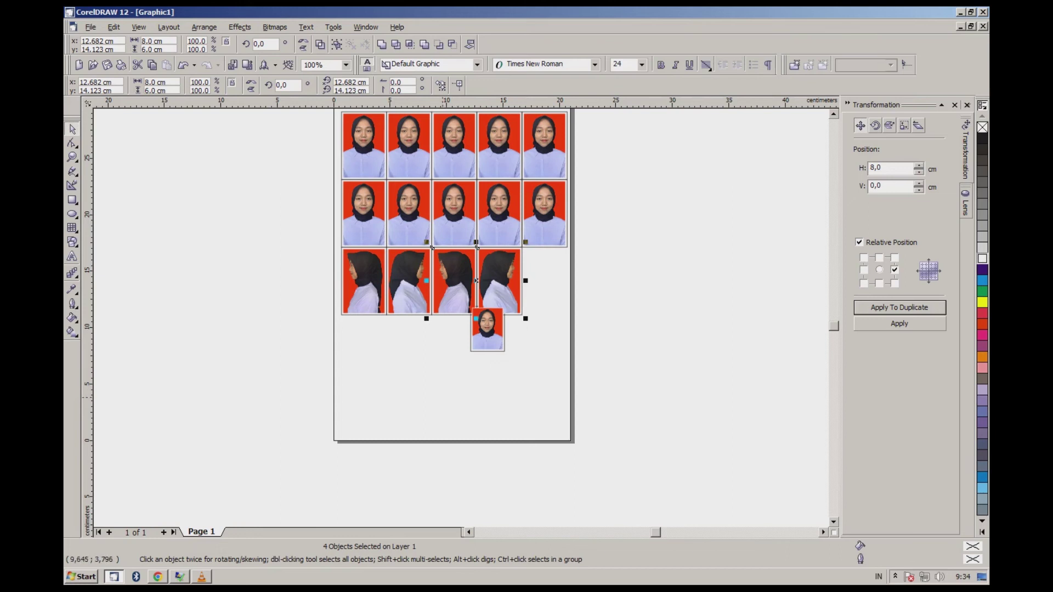
Step: Move the framed 3 × 4 cm photo below the first profile photo and rotate it 90 degrees
{"action": "left_click_drag", "start_coordinate": [452, 400], "coordinate": [553, 307]}
{"action": "left_click_drag", "start_coordinate": [480, 330], "coordinate": [341, 344]}
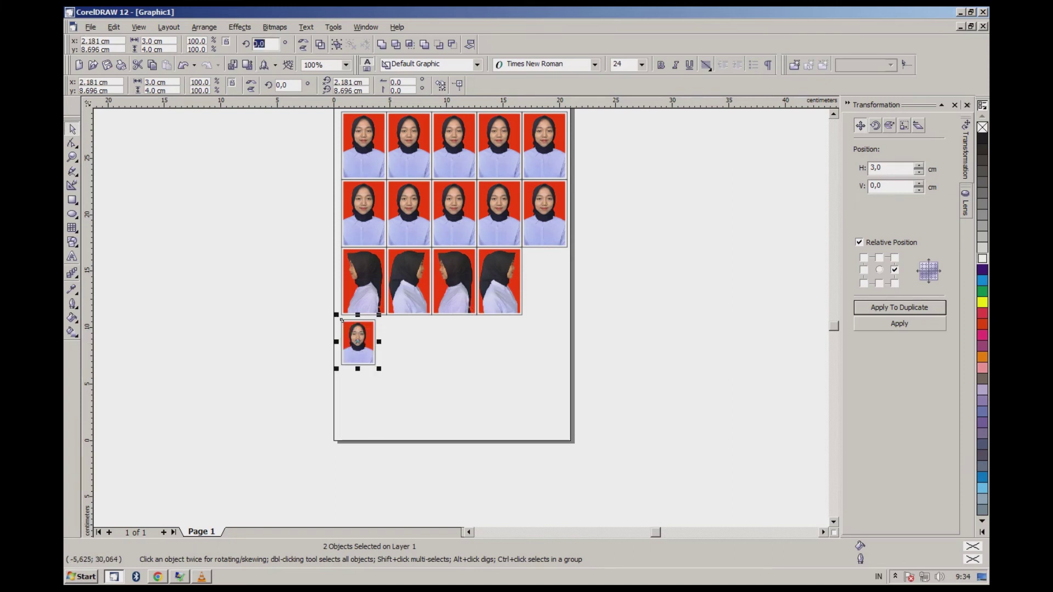
{"action": "key", "text": "Return"}
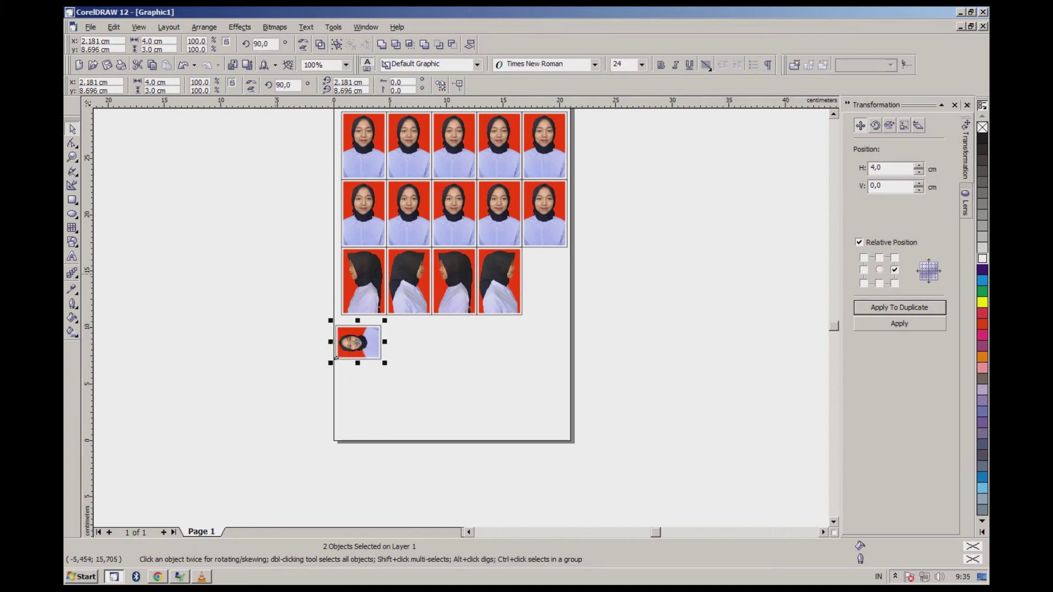
Step: Snap the rotated 3 × 4 cm photo's upper-left corner to the lower-left corner of the profile row
{"action": "scroll", "coordinate": [342, 327], "scroll_direction": "up", "scroll_amount": 2}
{"action": "left_click_drag", "start_coordinate": [369, 357], "coordinate": [391, 310]}
{"action": "scroll", "coordinate": [317, 265], "scroll_direction": "up", "scroll_amount": 2}
{"action": "scroll", "coordinate": [356, 282], "scroll_direction": "up", "scroll_amount": 8}
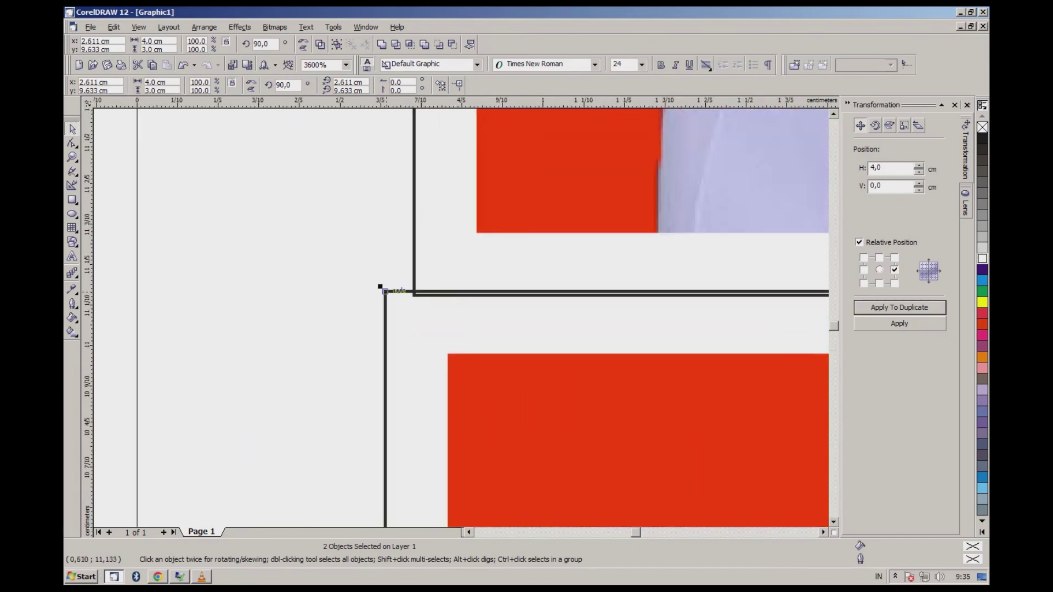
{"action": "left_click_drag", "start_coordinate": [386, 246], "coordinate": [592, 274]}
{"action": "scroll", "coordinate": [592, 274], "scroll_direction": "down", "scroll_amount": 10}
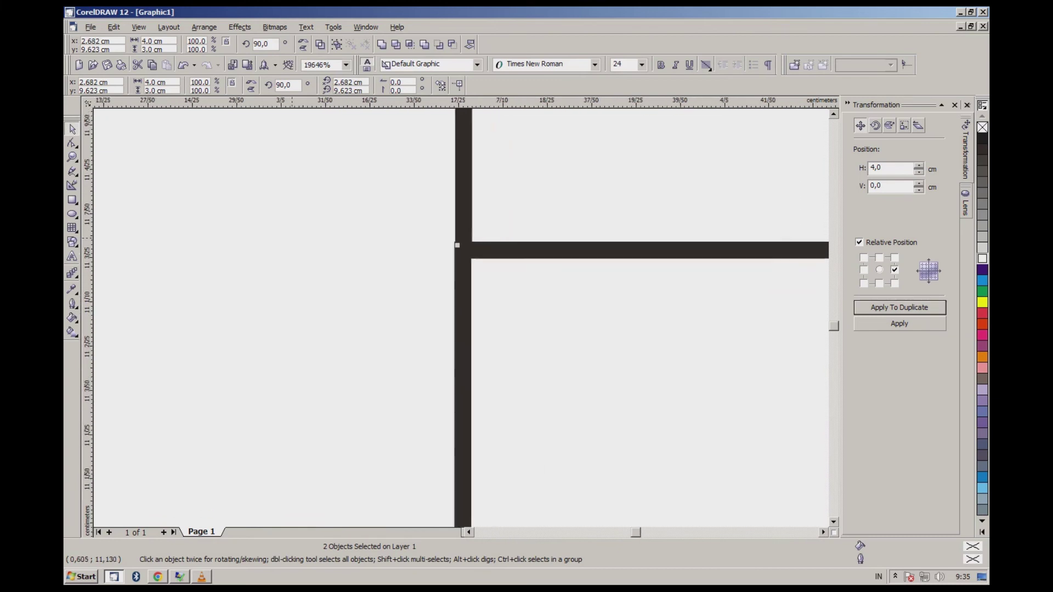
{"action": "scroll", "coordinate": [285, 239], "scroll_direction": "down", "scroll_amount": 5}
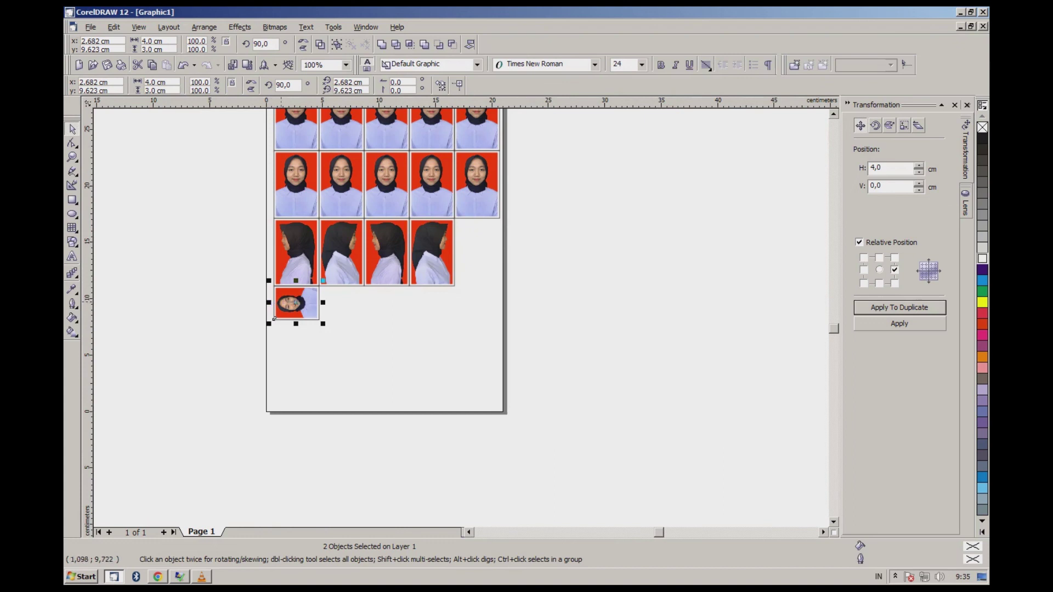
Step: Duplicate the rotated 3 × 4 cm photo three times to the right at 4.0 cm spacing
{"action": "key", "text": "Return"}
{"action": "key", "text": "Return"}
{"action": "key", "text": "Return"}
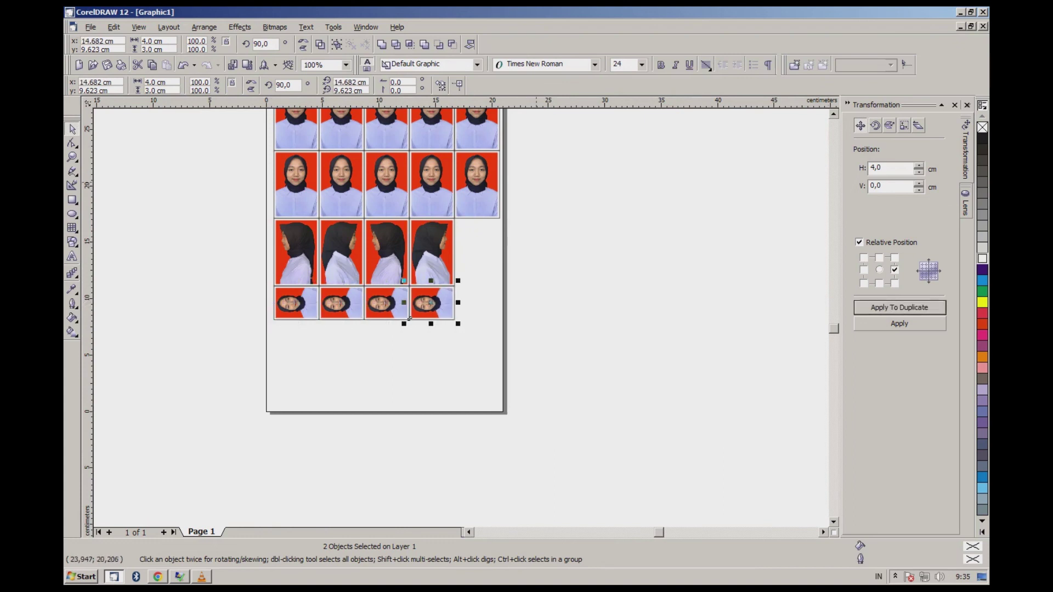
Step: Duplicate the second row's last 4 × 6 cm portrait 6.0 cm downward and the last rotated 3 × 4 cm photo 4.0 cm to the right
{"action": "left_click_drag", "start_coordinate": [531, 137], "coordinate": [447, 236]}
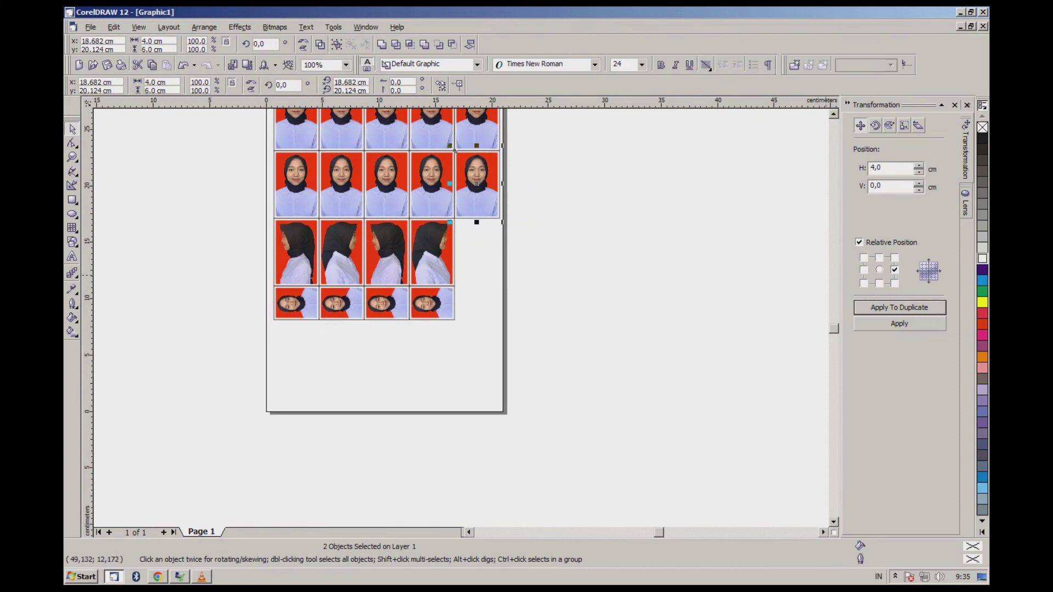
{"action": "left_click", "coordinate": [899, 308]}
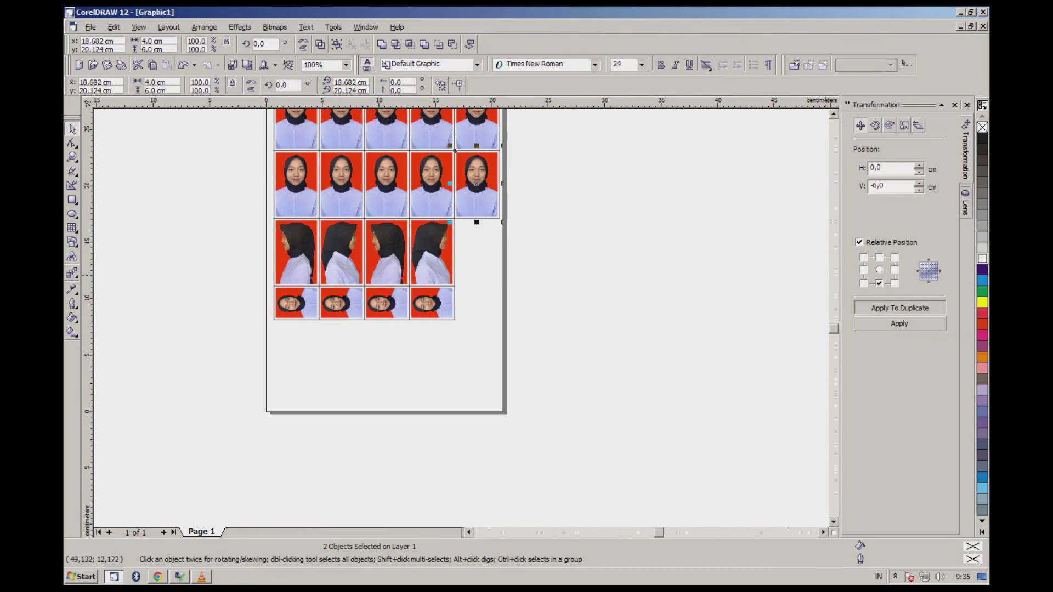
{"action": "left_click_drag", "start_coordinate": [554, 272], "coordinate": [409, 319]}
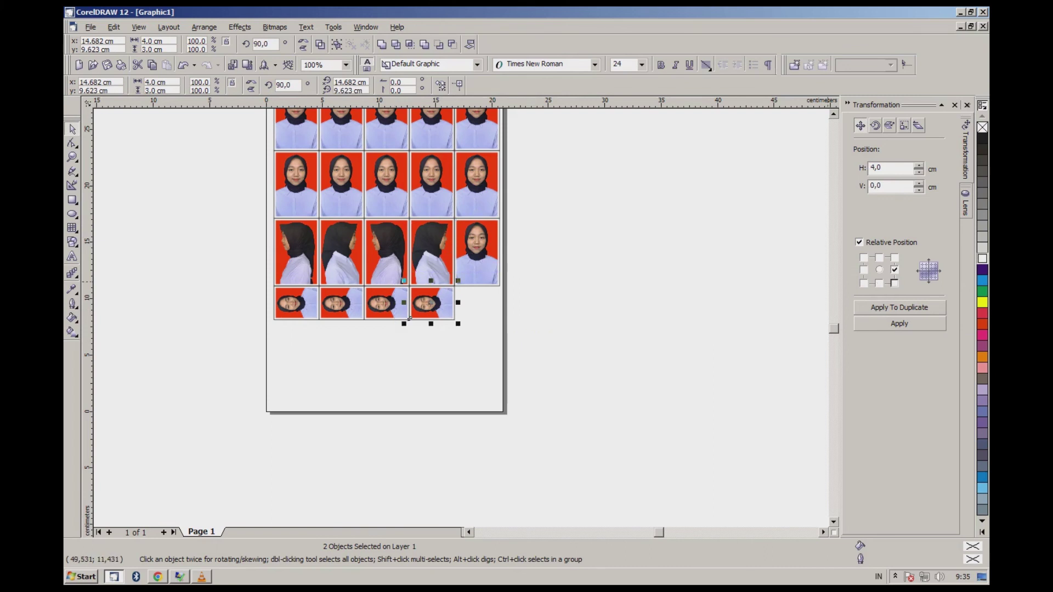
{"action": "left_click", "coordinate": [899, 308]}
{"action": "left_click", "coordinate": [478, 465]}
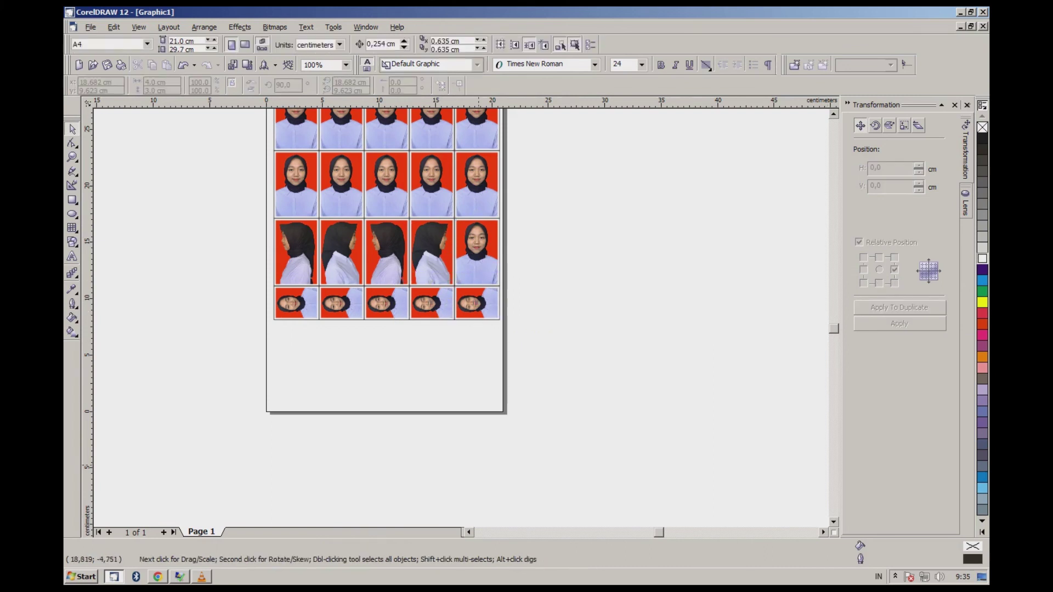
{"action": "scroll", "coordinate": [478, 465], "scroll_direction": "down", "scroll_amount": 2}
{"action": "scroll", "coordinate": [467, 391], "scroll_direction": "up", "scroll_amount": 1}
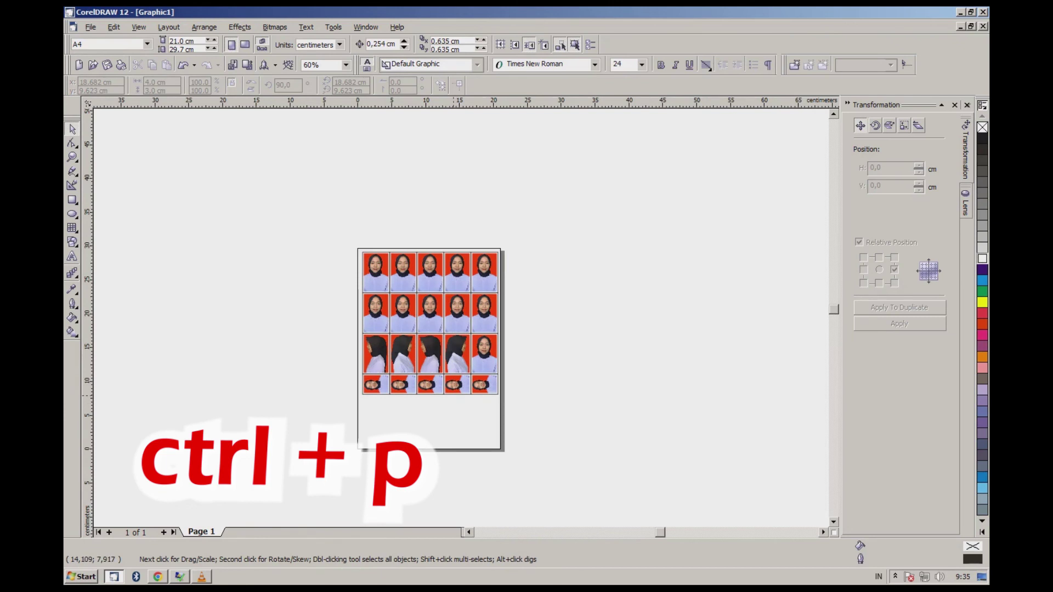
{"action": "scroll", "coordinate": [412, 325], "scroll_direction": "up", "scroll_amount": 3}
{"action": "scroll", "coordinate": [432, 367], "scroll_direction": "down", "scroll_amount": 1}
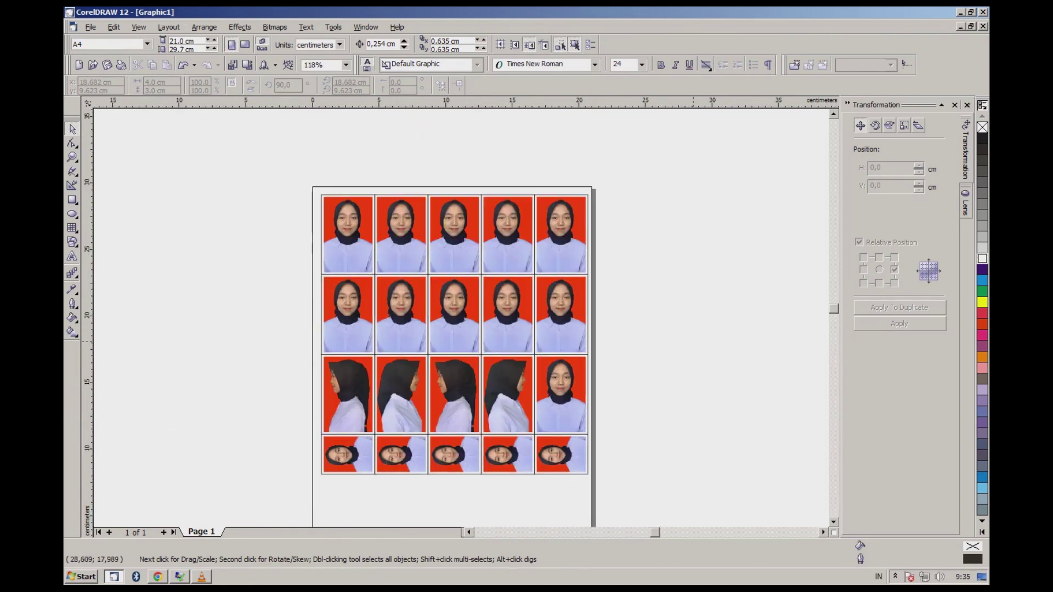
{"action": "key", "text": "ctrl+p"}
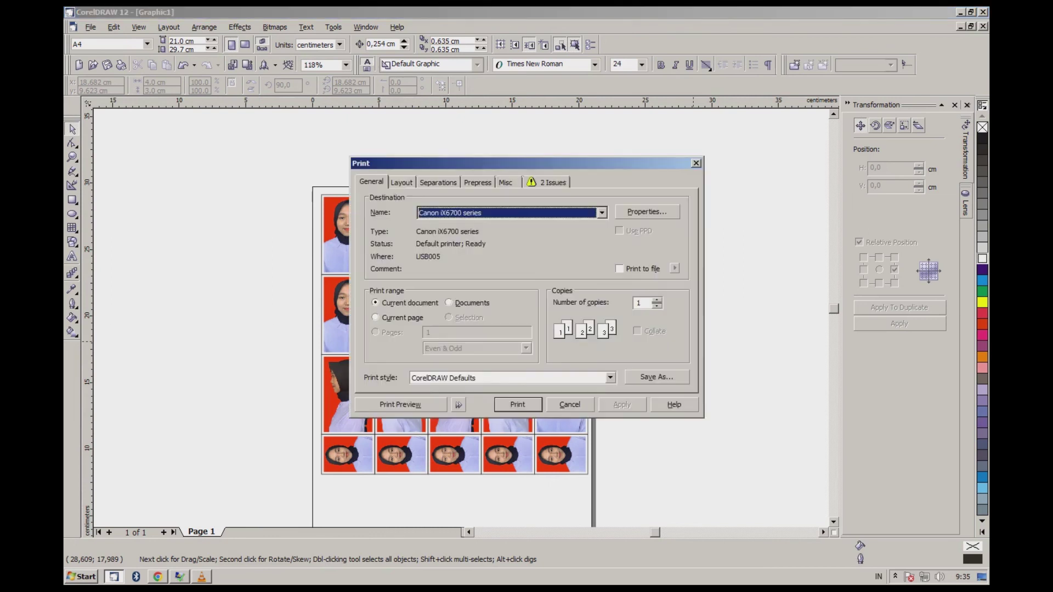
{"action": "left_click", "coordinate": [697, 164]}
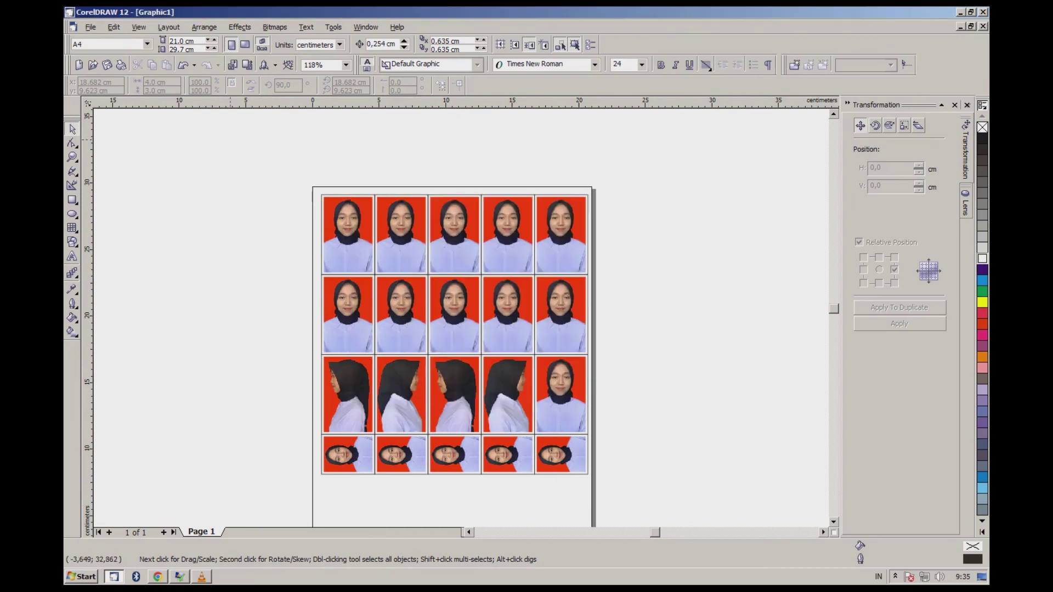
Step: Set the Canon iX6700 print properties to preview before printing, A4 paper size and High print quality
{"action": "left_click", "coordinate": [90, 27]}
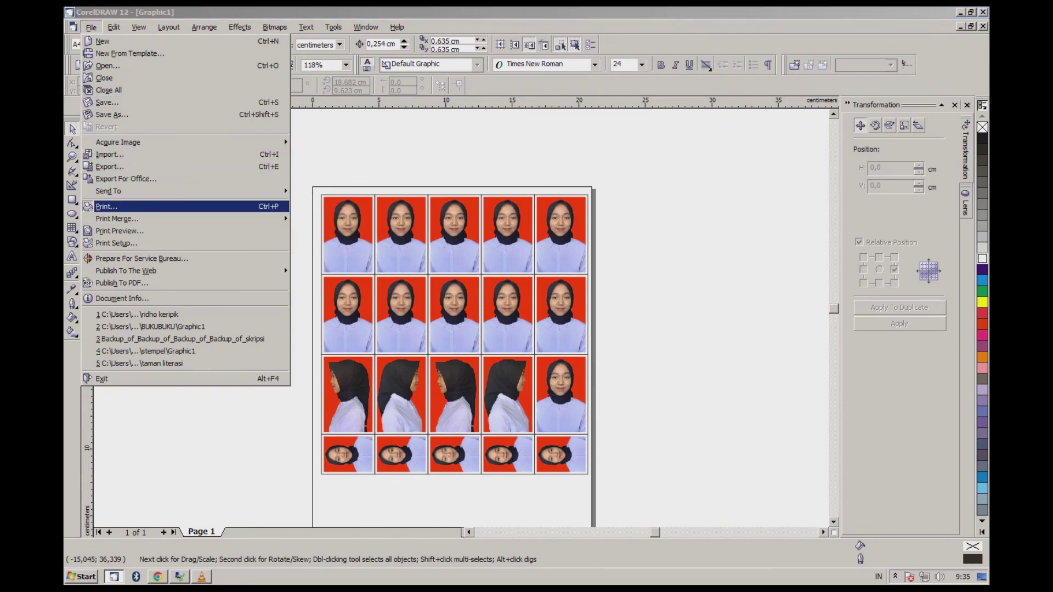
{"action": "left_click", "coordinate": [88, 206]}
{"action": "left_click", "coordinate": [647, 212]}
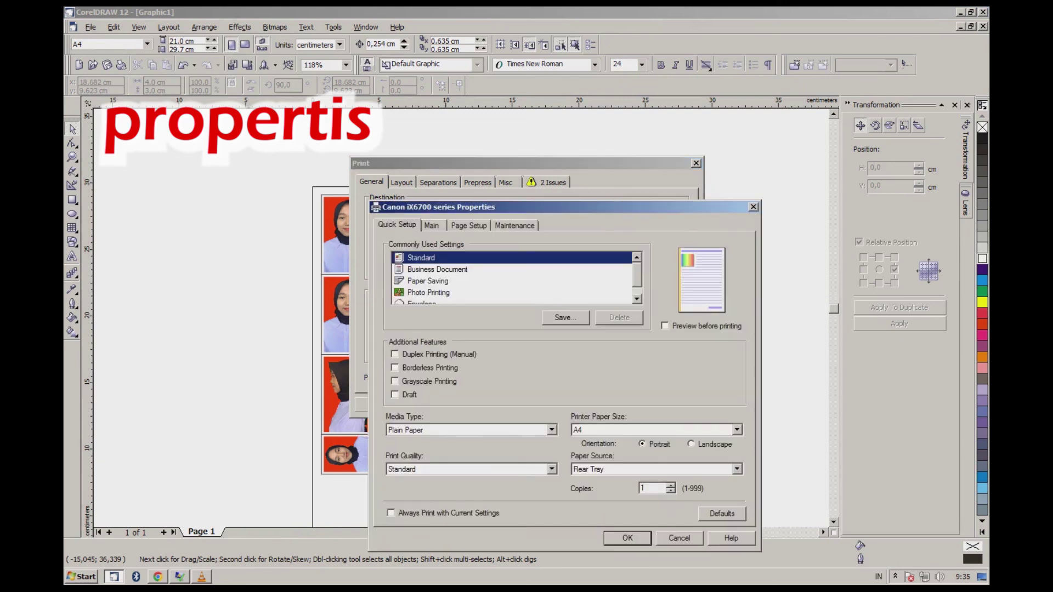
{"action": "left_click", "coordinate": [665, 325]}
{"action": "left_click", "coordinate": [737, 429]}
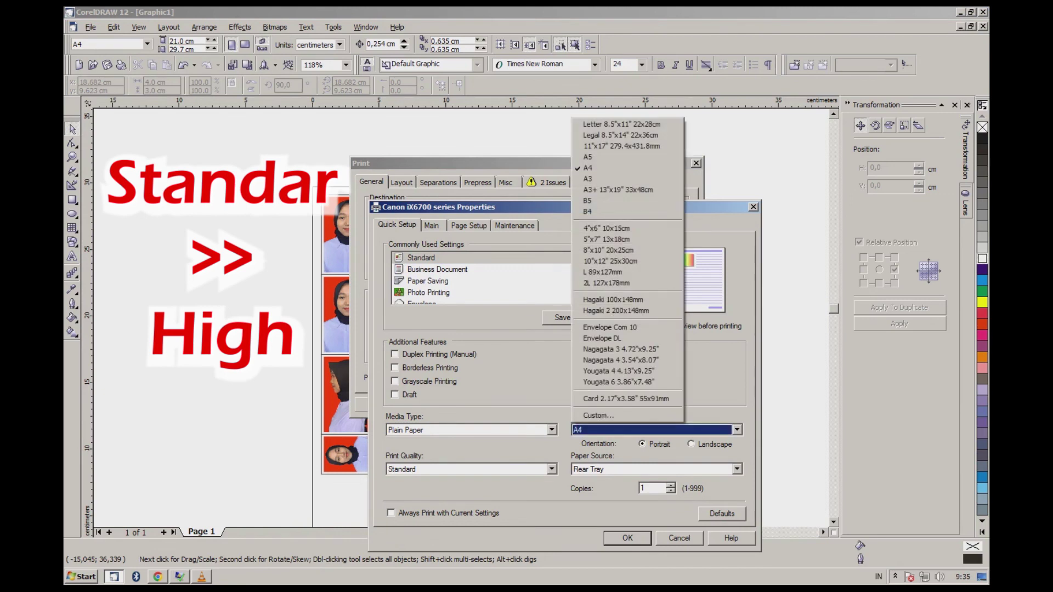
{"action": "left_click", "coordinate": [627, 169]}
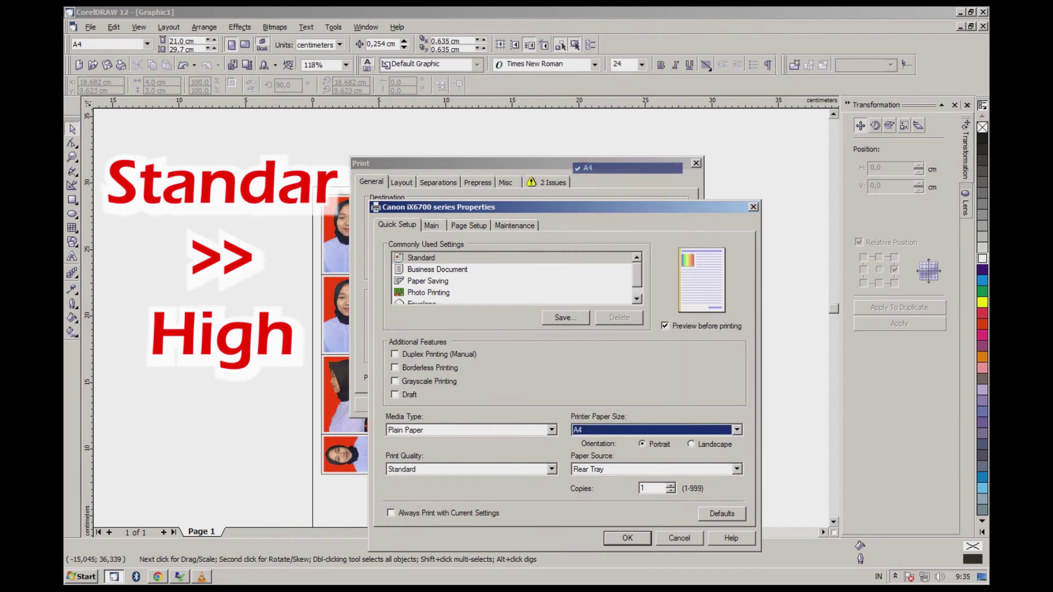
{"action": "left_click", "coordinate": [551, 470]}
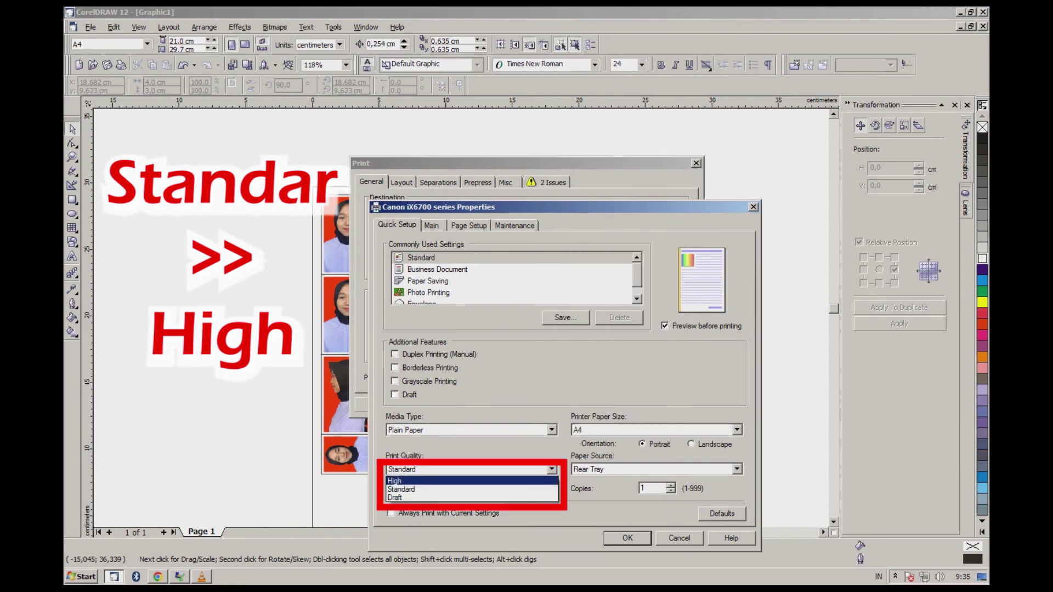
{"action": "left_click", "coordinate": [471, 481]}
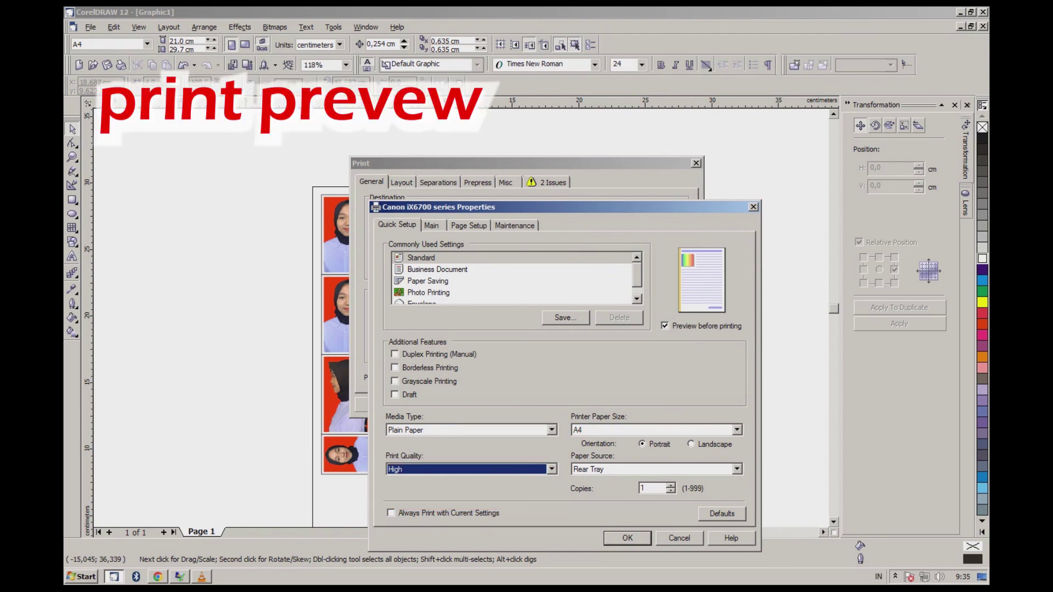
{"action": "left_click", "coordinate": [627, 538]}
Step: Position the photo layout at Top center in the print preview and start printing the page
{"action": "left_click", "coordinate": [400, 405]}
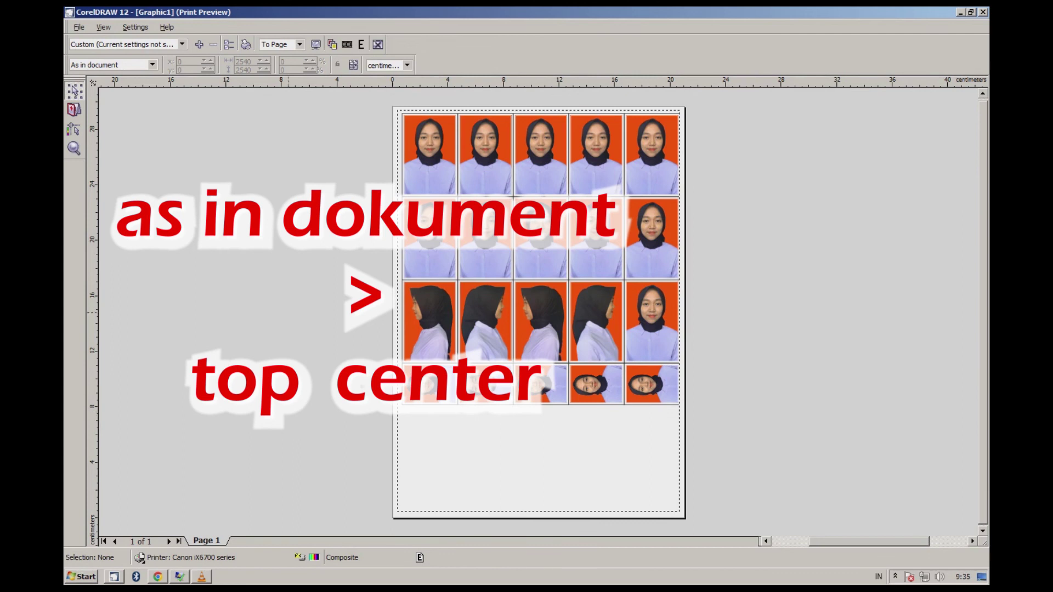
{"action": "left_click", "coordinate": [110, 65]}
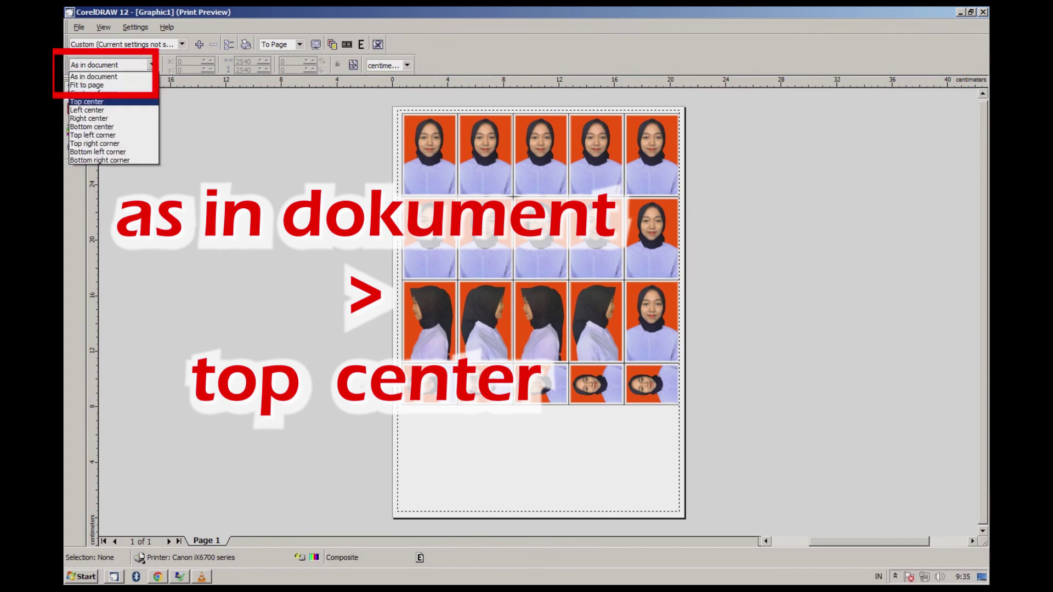
{"action": "left_click", "coordinate": [86, 101]}
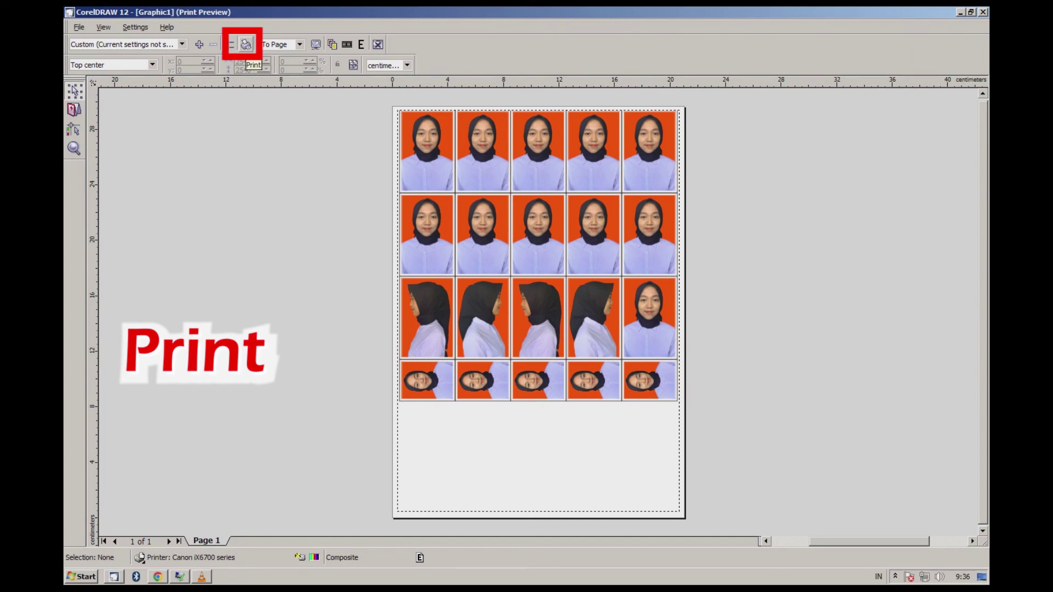
{"action": "left_click", "coordinate": [246, 45]}
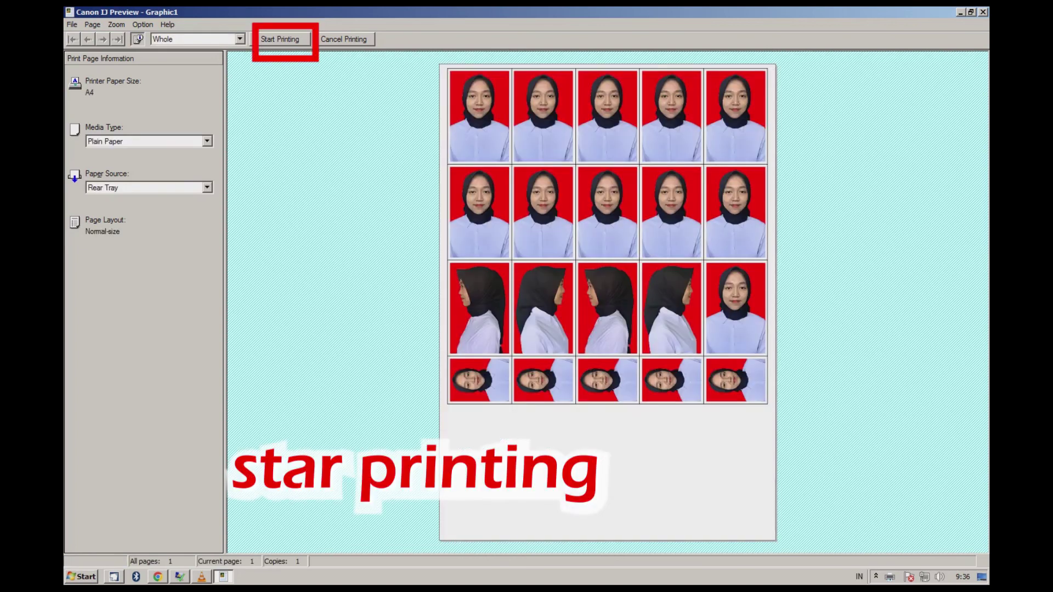
{"action": "left_click", "coordinate": [279, 39]}
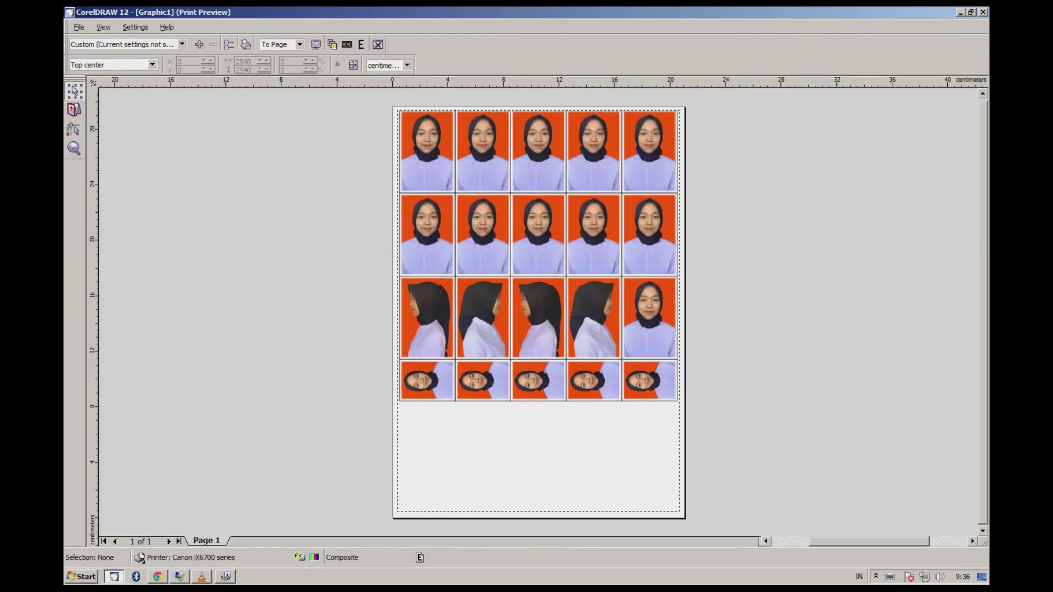